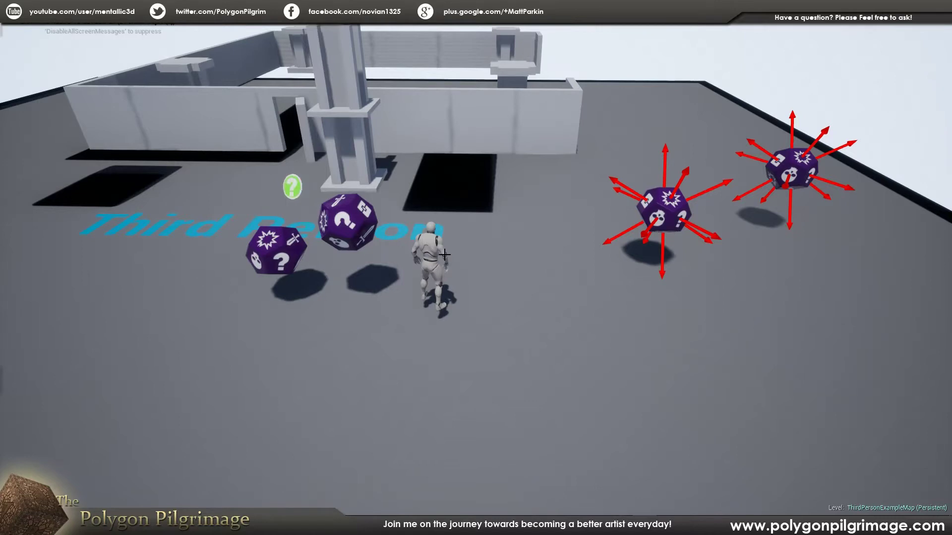
Step: Play the level and run the character into the nearer of the two dice without arrows to roll it
key("alt+p")
key("a")
key("s")
key("w")
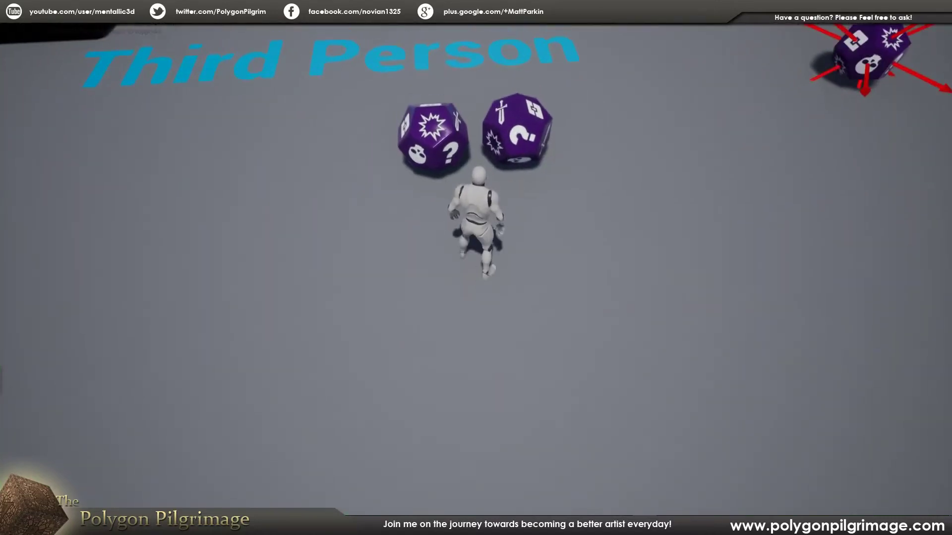
key("a")
key("w")
key("d")
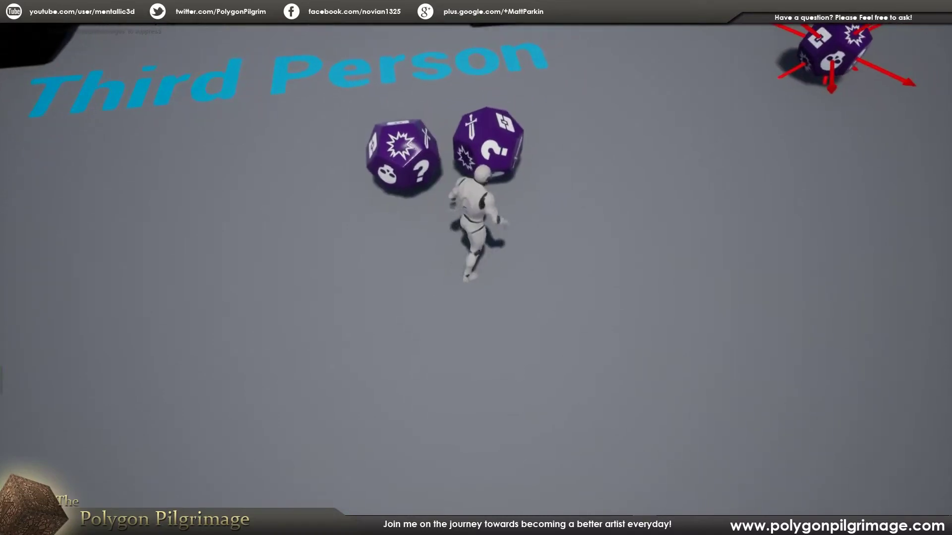
key("d")
key("w")
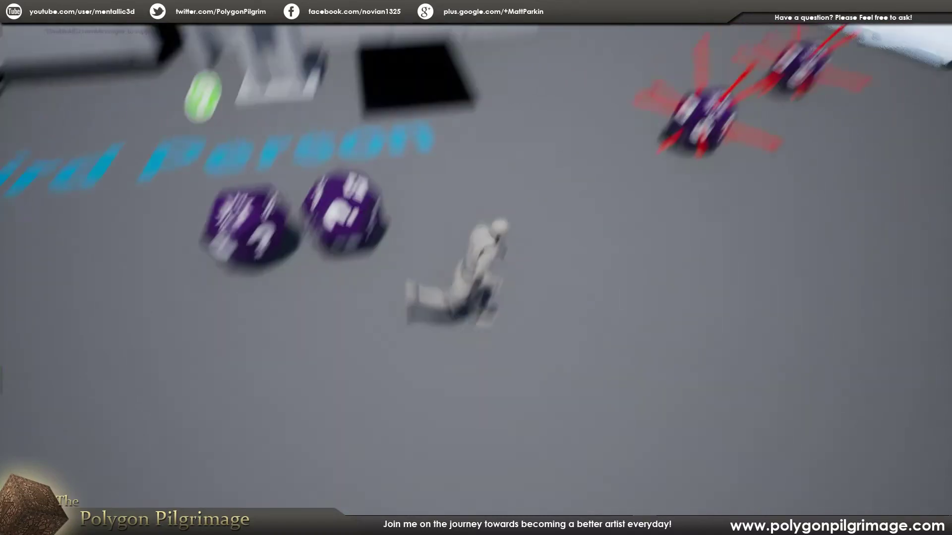
key("a")
key("w")
key("a")
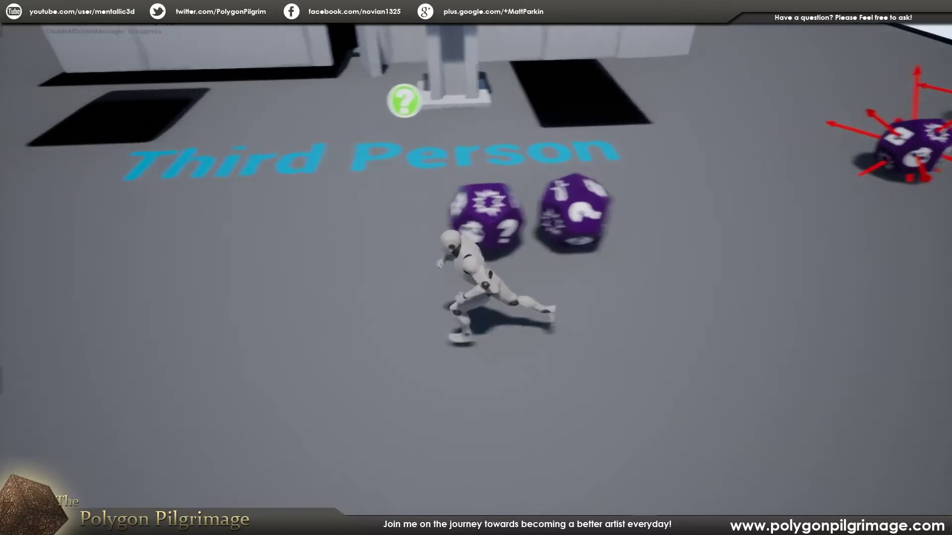
key("w")
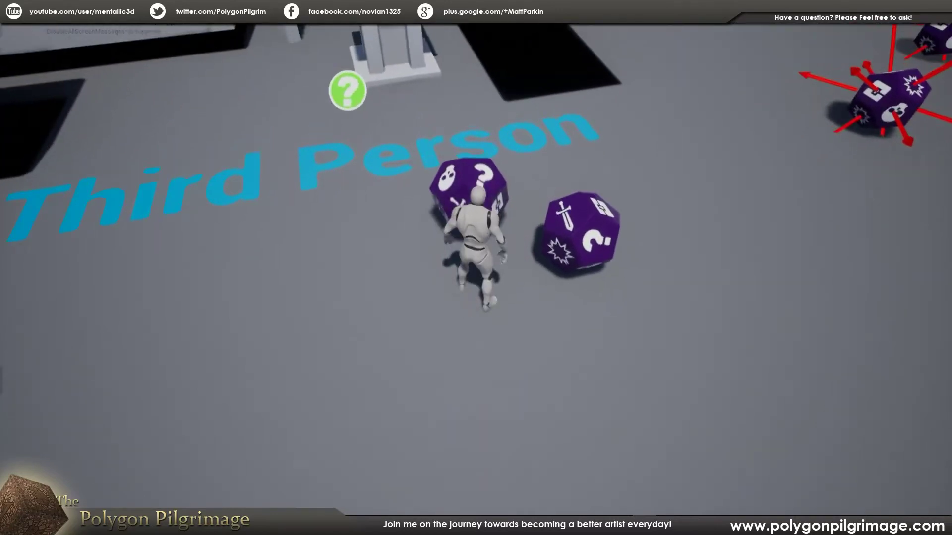
Step: Run the character into the second die without arrows and roll it towards the wall's dark shadow
key("s")
key("a")
key("d")
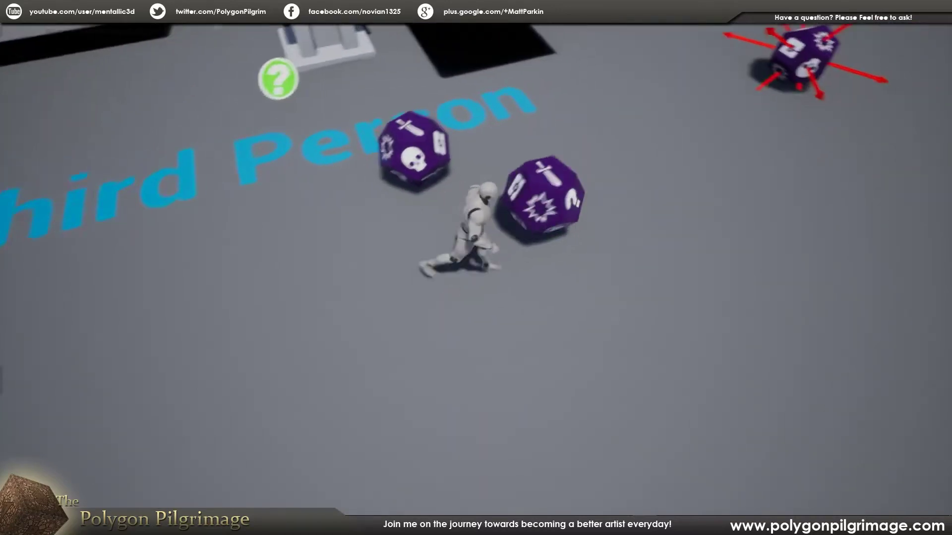
key("d")
key("w")
key("d")
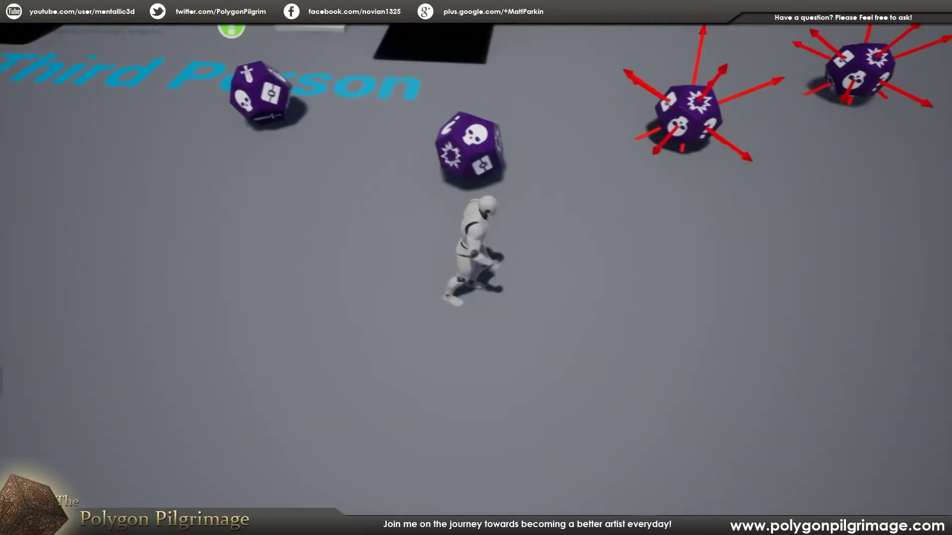
key("w")
key("a")
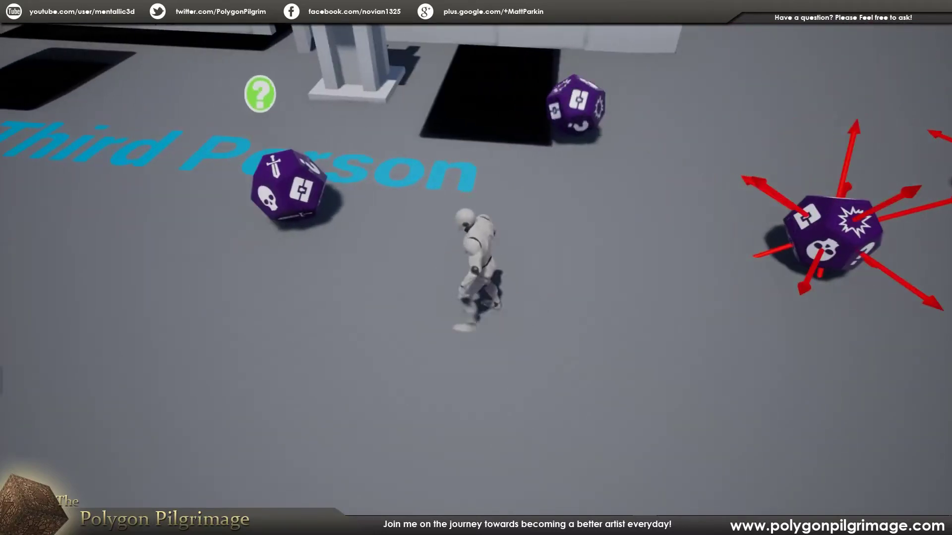
key("w")
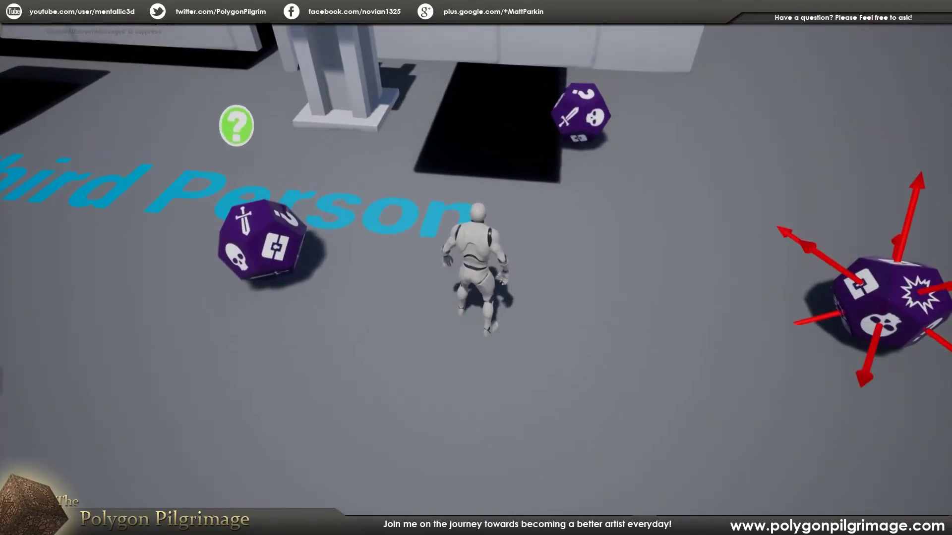
key("a")
key("s")
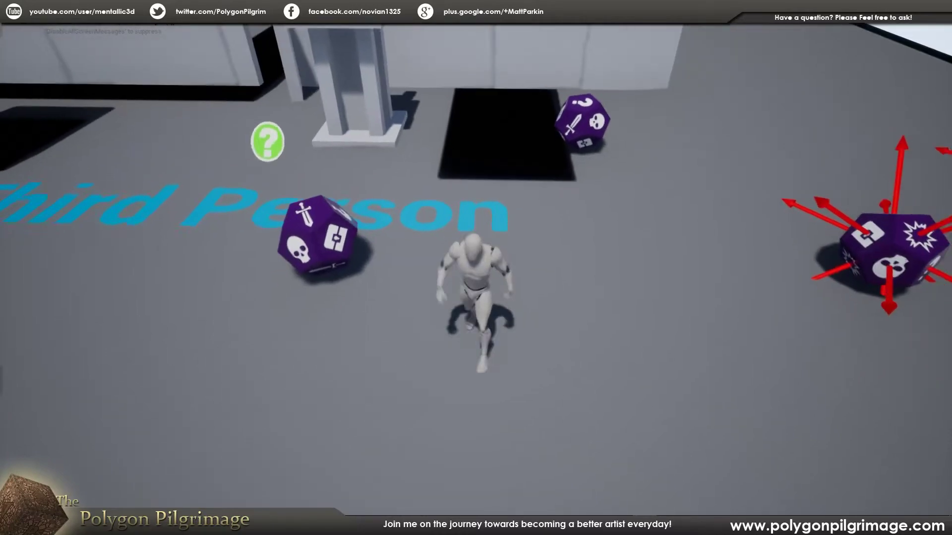
key("a")
key("w")
key("s")
key("d")
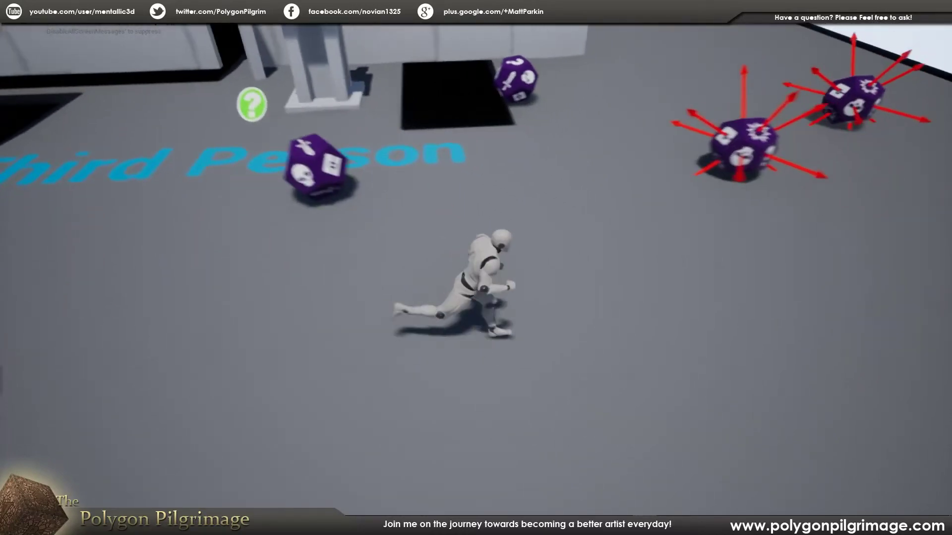
key("w")
key("a")
key("s")
key("w")
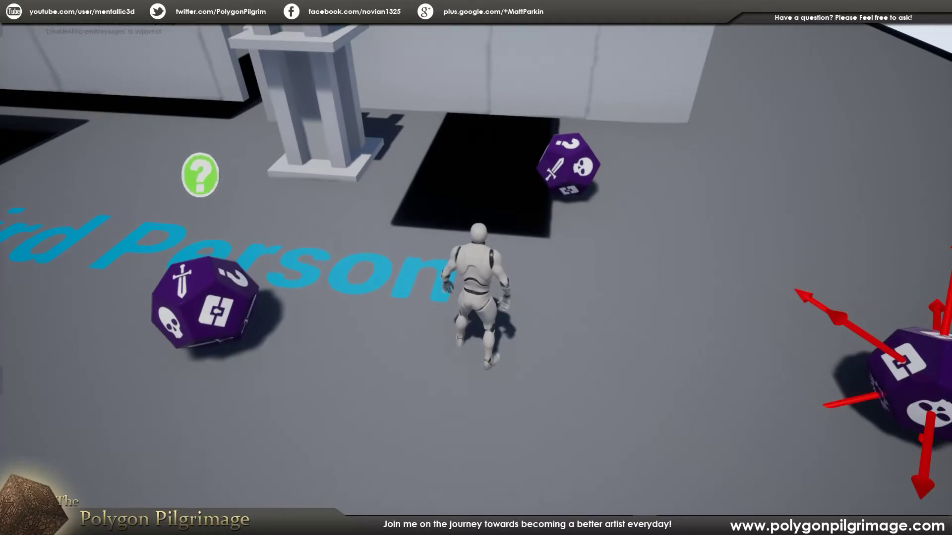
key("a")
key("w")
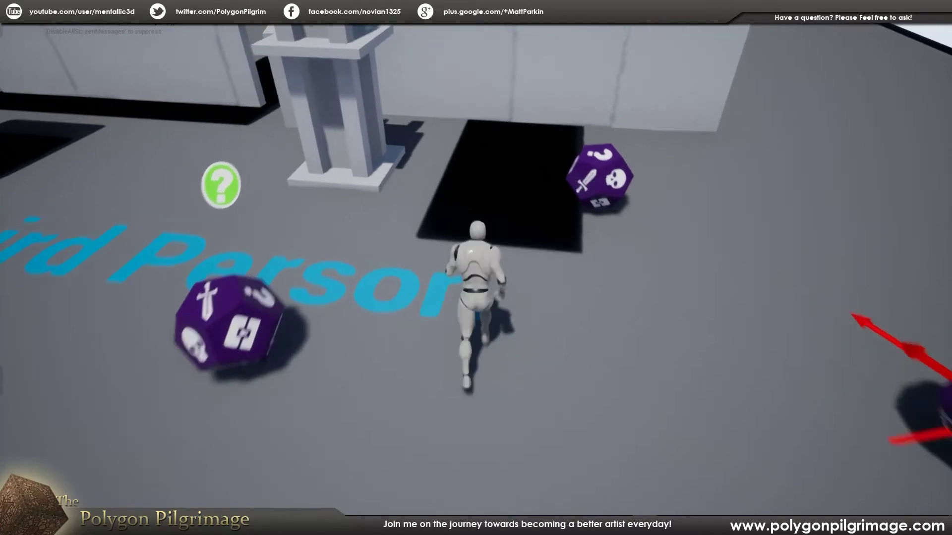
key("s")
key("w")
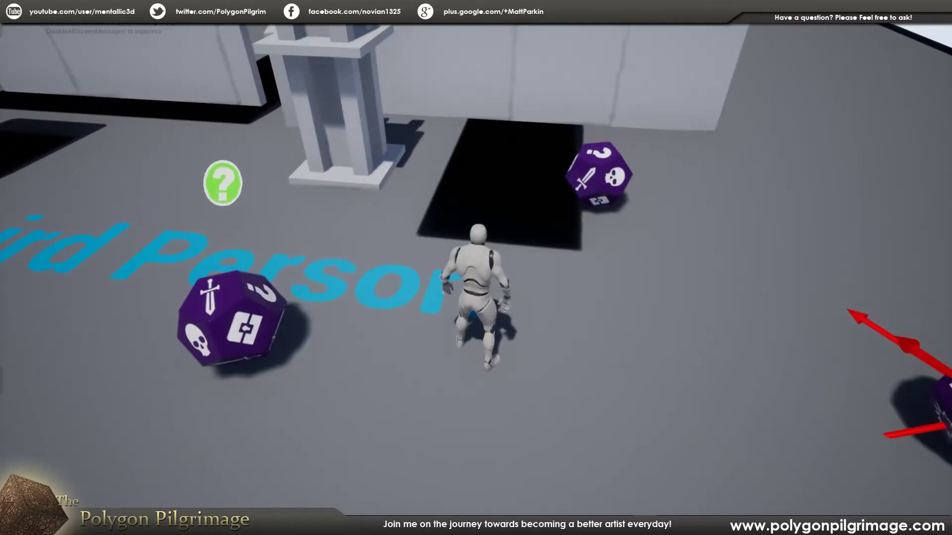
key("s")
key("a")
key("w")
key("d")
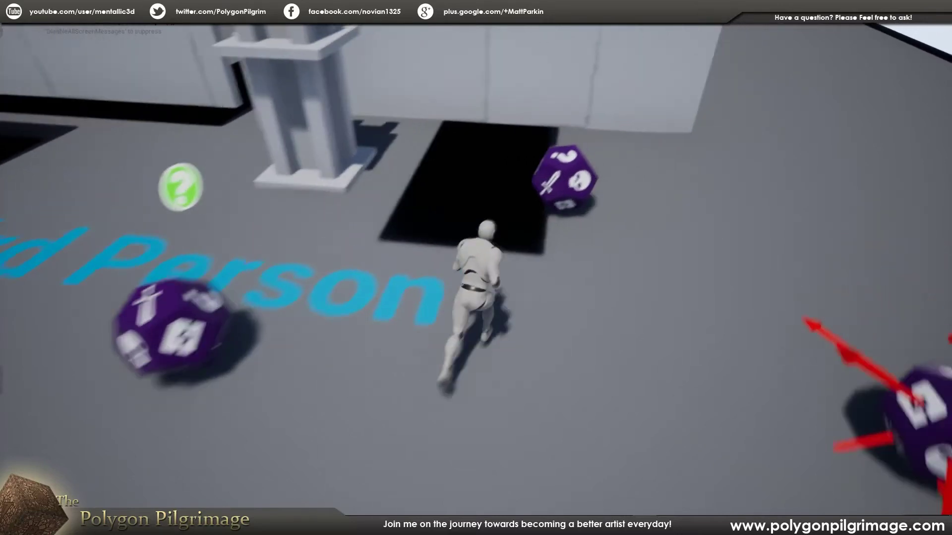
key("w")
key("a")
key("s")
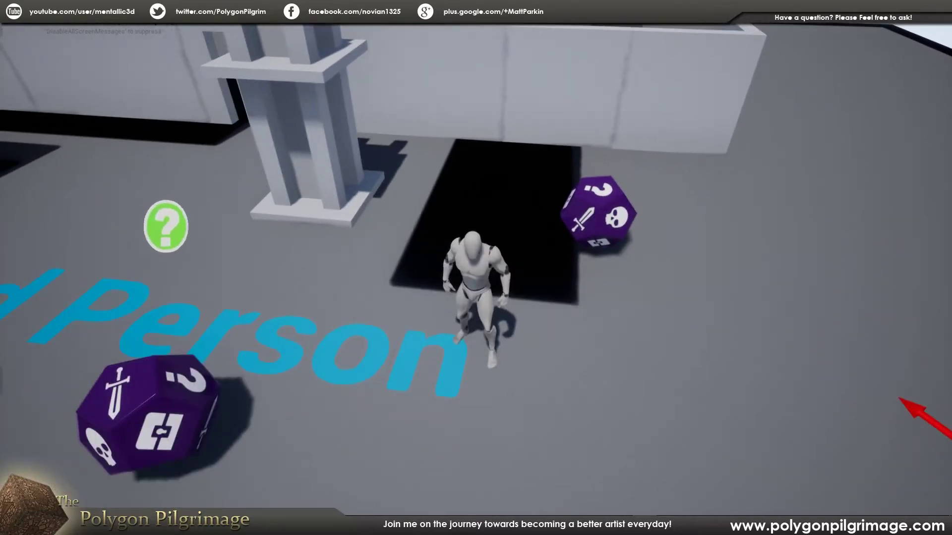
key("s")
key("a")
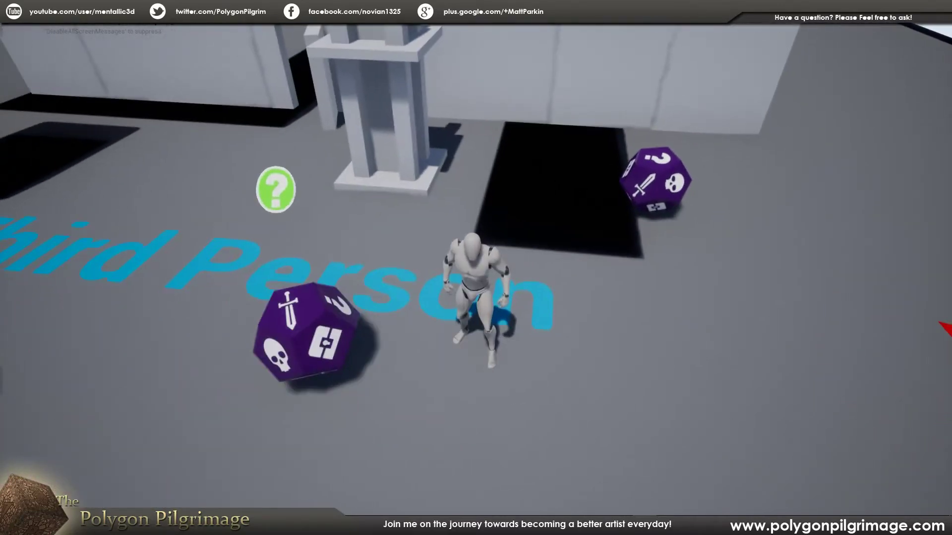
key("d")
key("s")
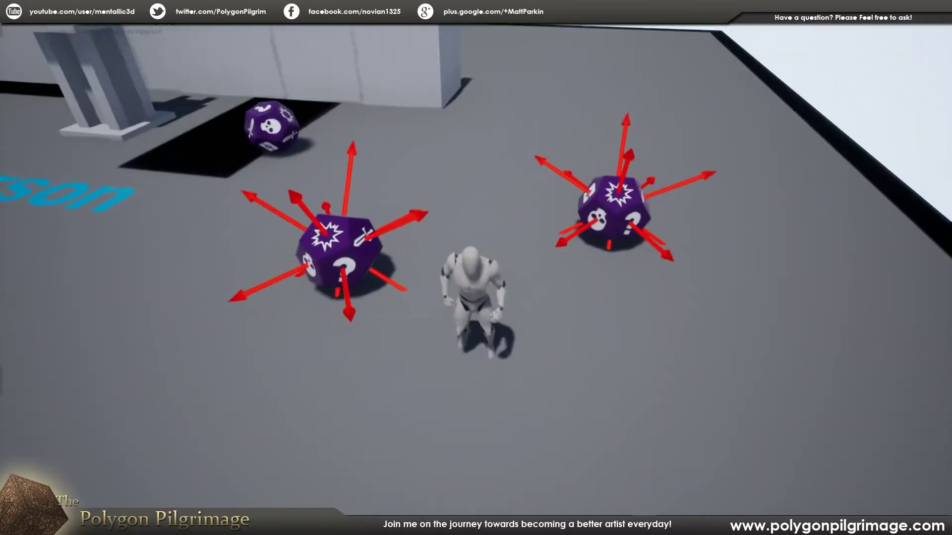
Step: Run the character into the nearer die with red arrows to test how it rolls and how its arrows turn
key("w")
key("a")
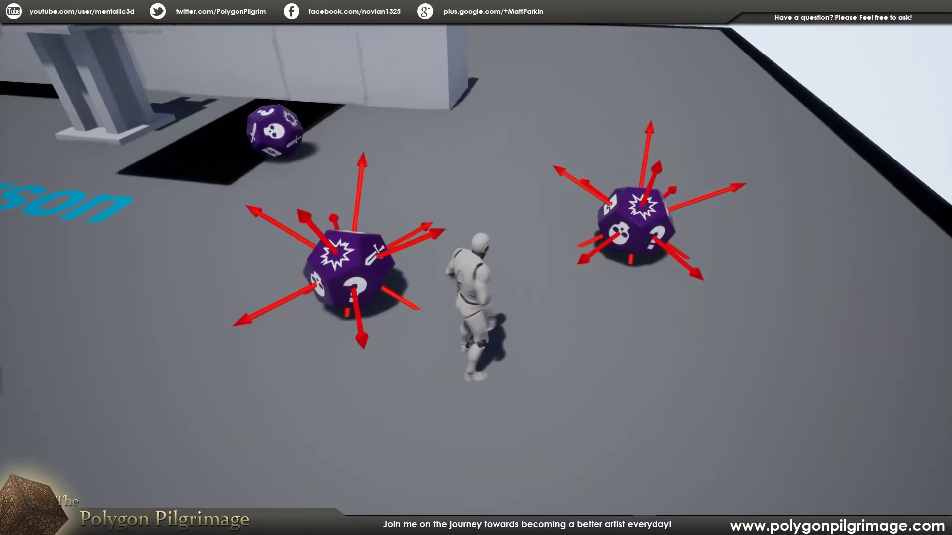
key("a")
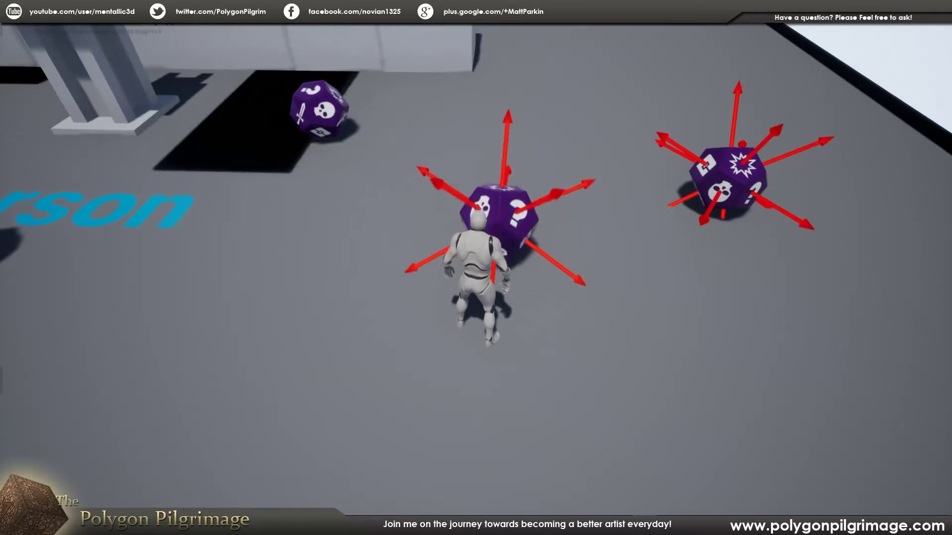
key("w")
key("d")
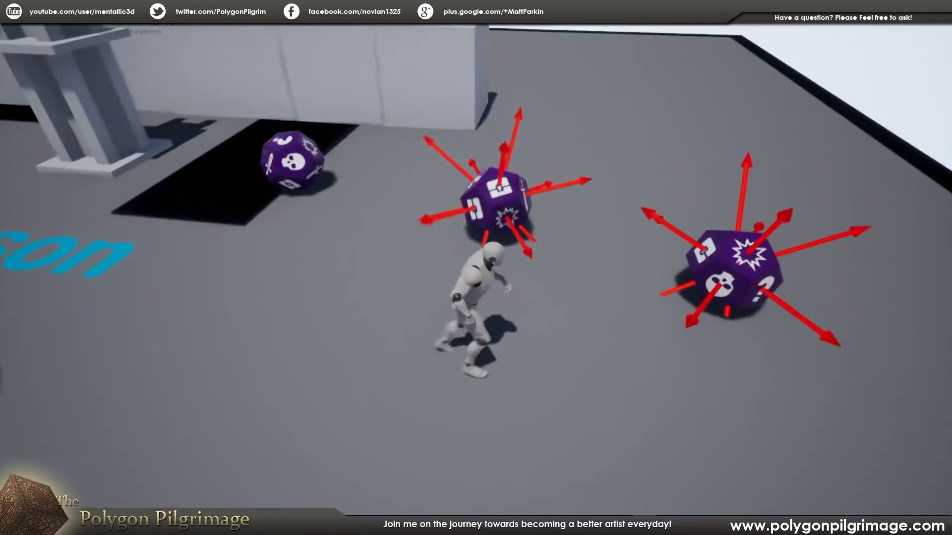
key("w")
key("d")
key("w")
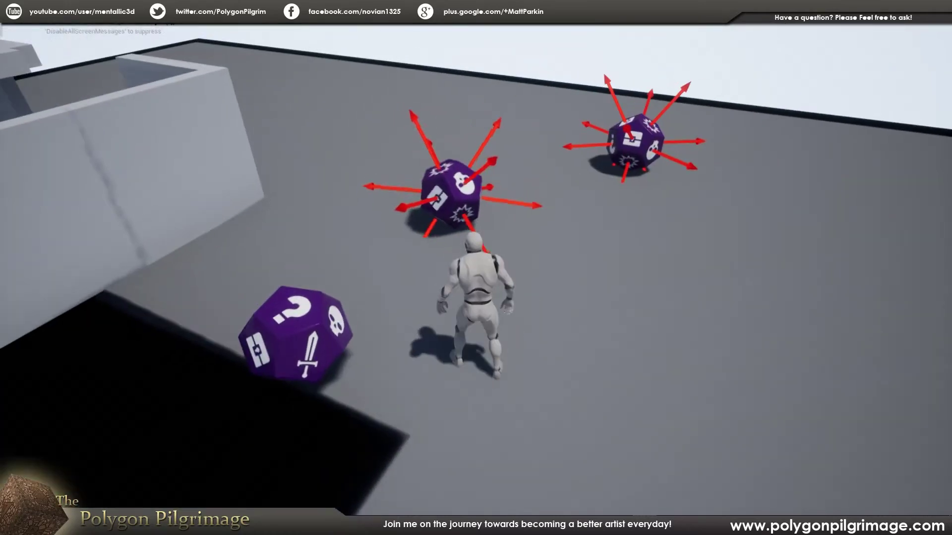
key("w")
key("d")
key("w")
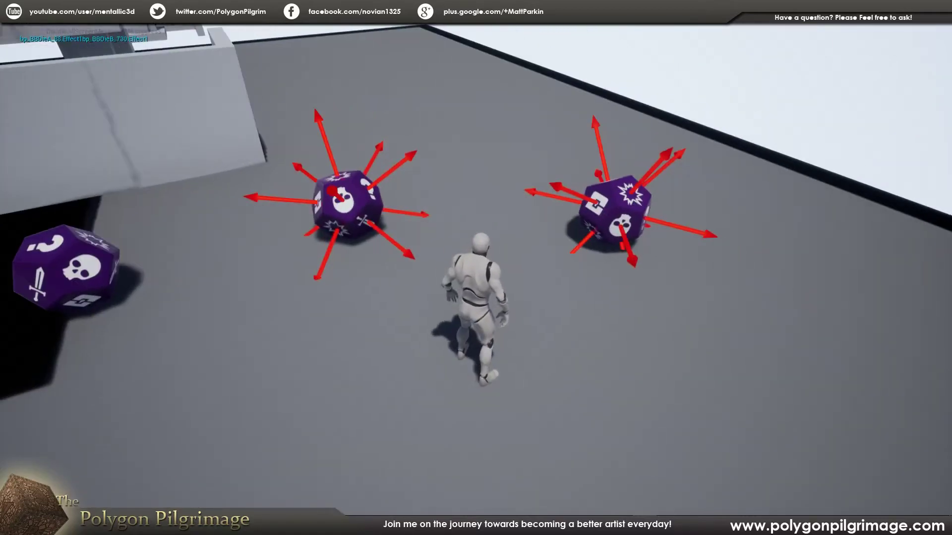
key("w")
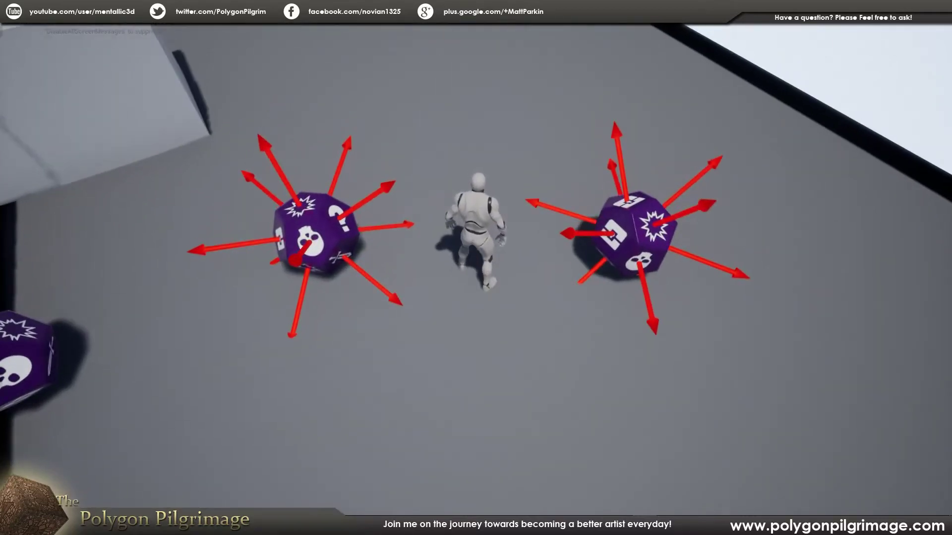
key("d")
key("w")
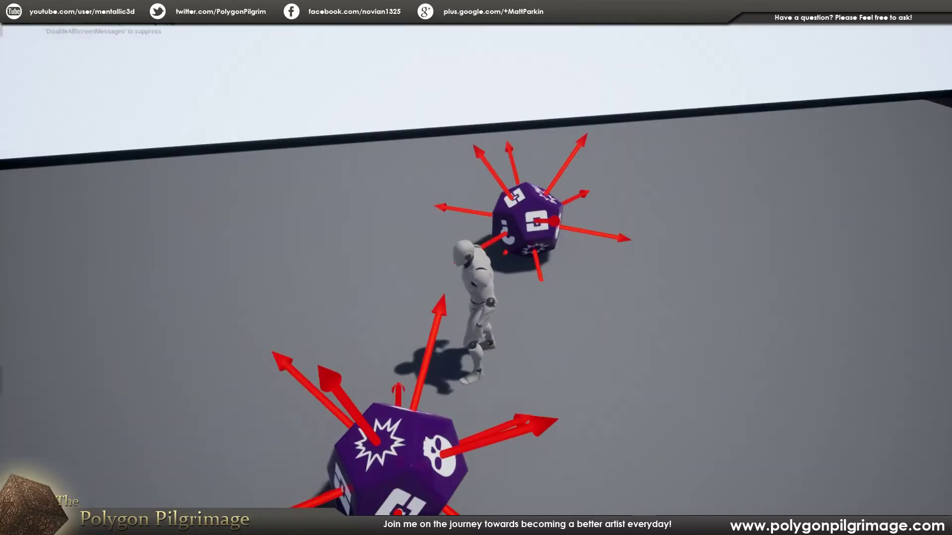
key("w")
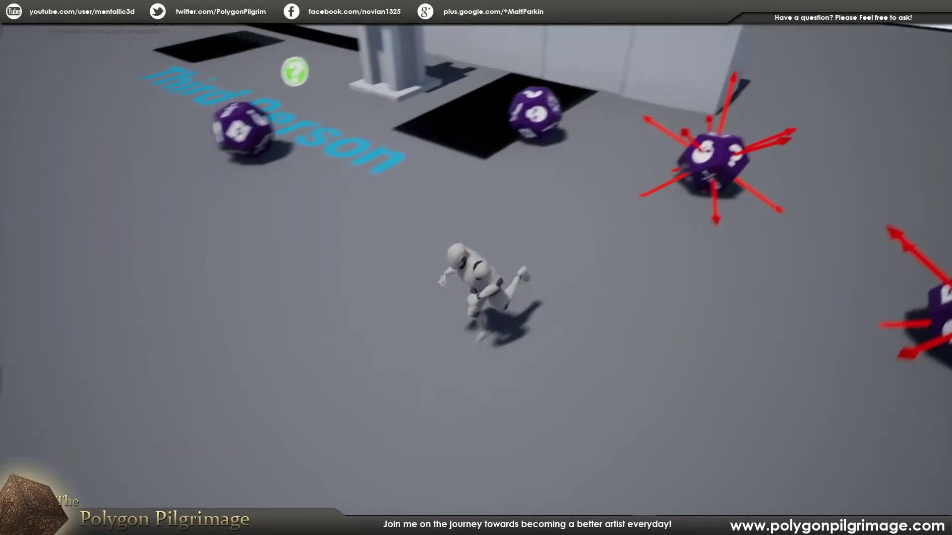
Step: Push the die lying on the Third Person floor lettering with the character and end the play session
key("a")
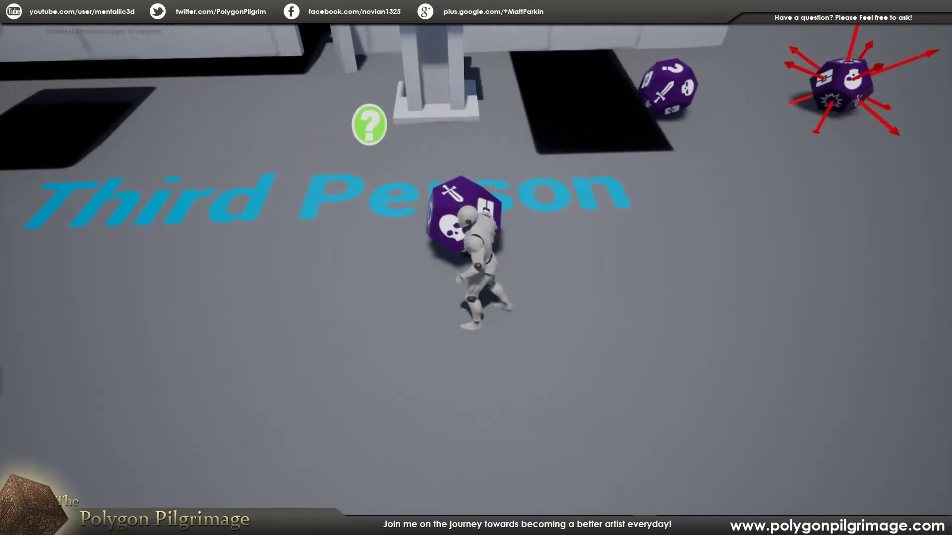
key("a")
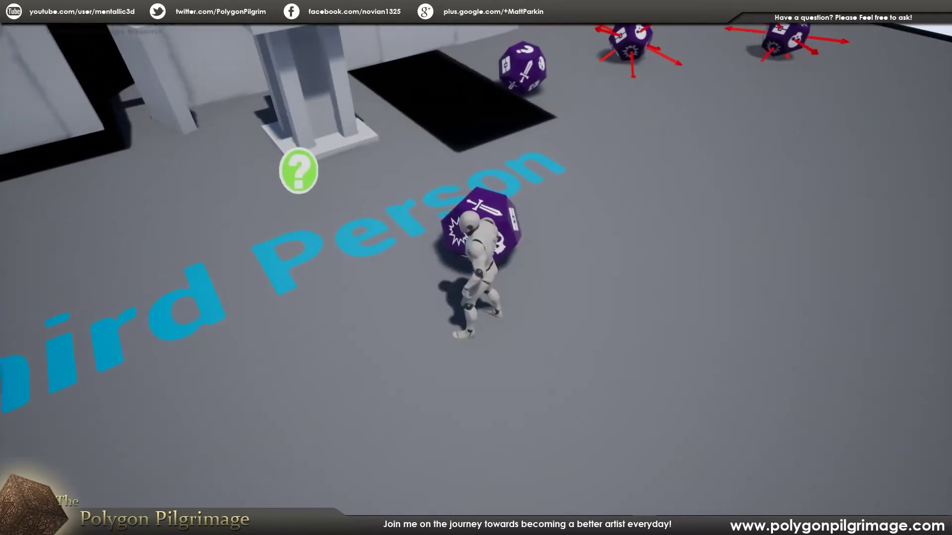
key("w")
key("d")
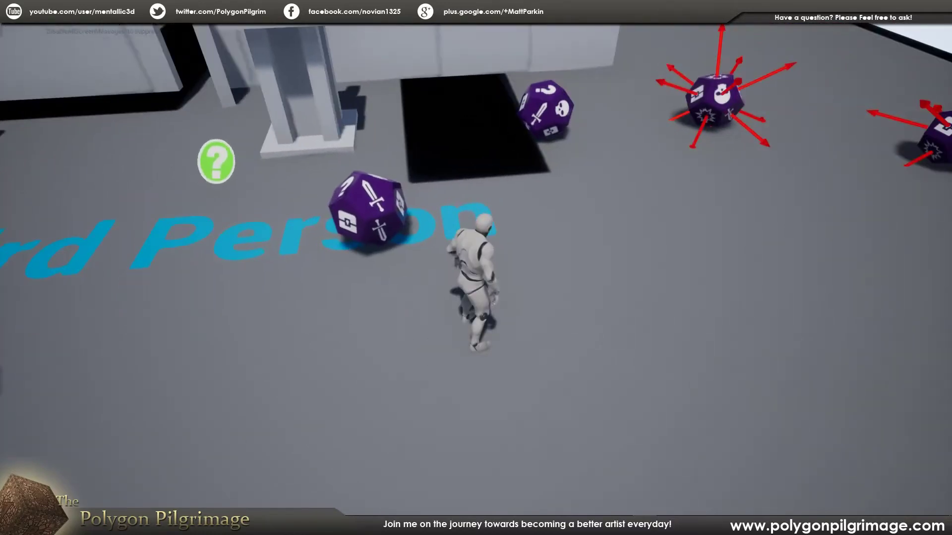
key("w")
key("s")
key("a")
key("w")
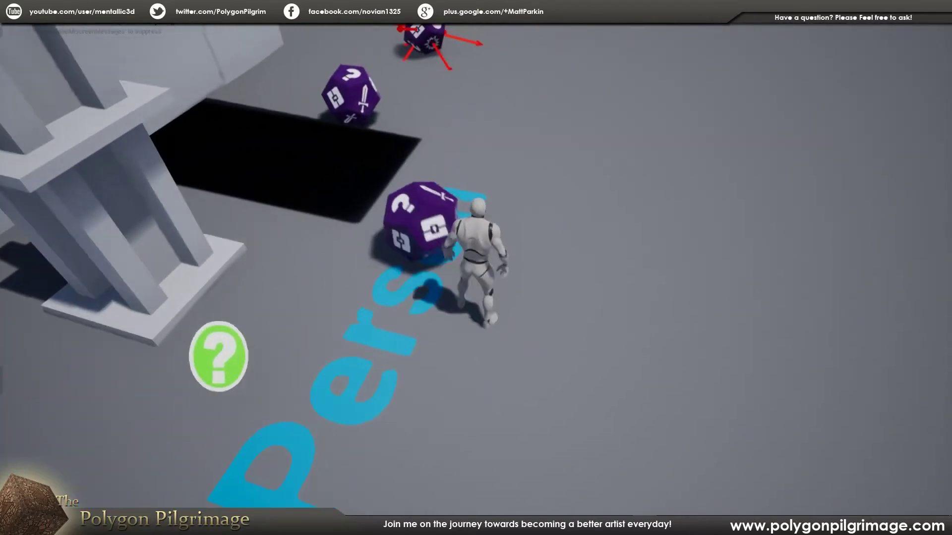
key("w")
key("s")
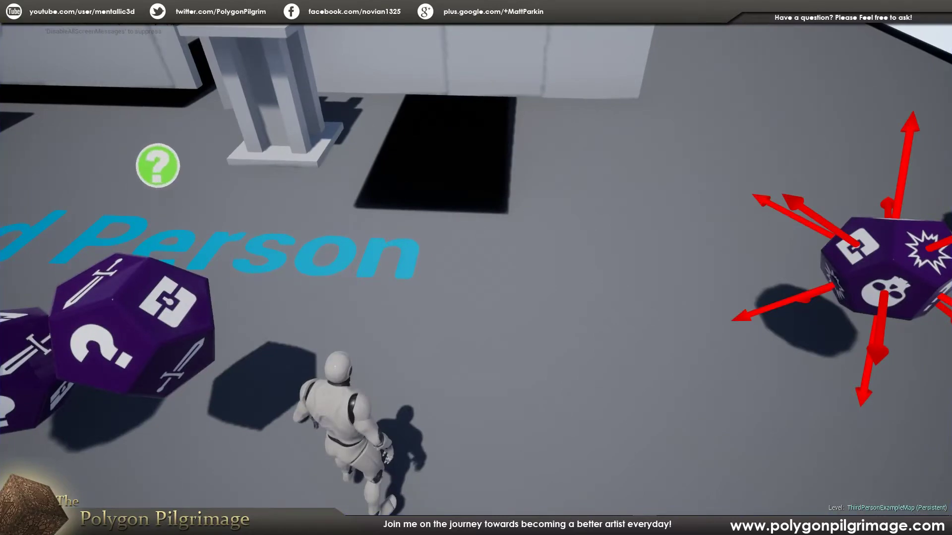
key("Escape")
right_click_drag(422, 209, 416, 204)
key("s")
key("a")
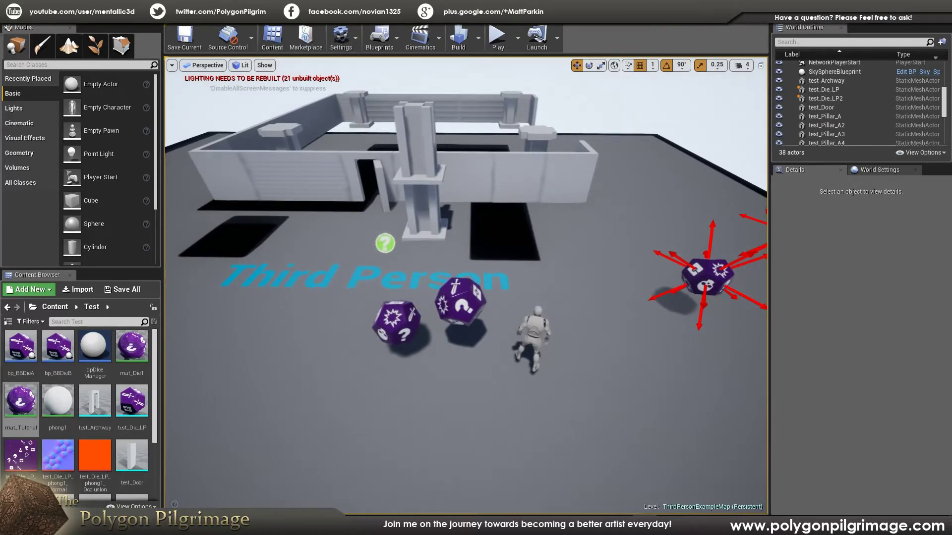
Step: Switch to Maya and select the flat box in the perspective view
mouse_move(330, 527)
left_click(384, 478)
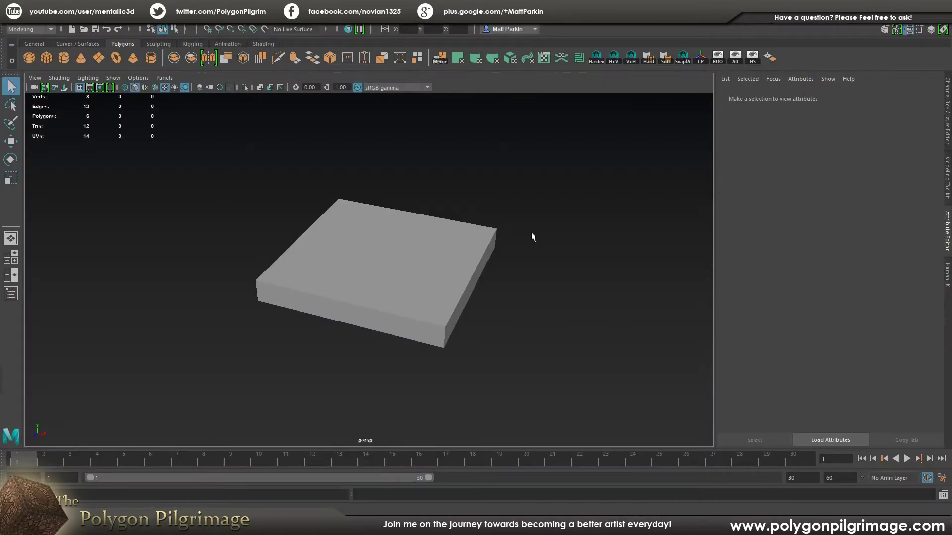
mouse_move(502, 289)
left_mouse_down("alt")
mouse_move(516, 304)
mouse_move(488, 300)
left_mouse_up("alt")
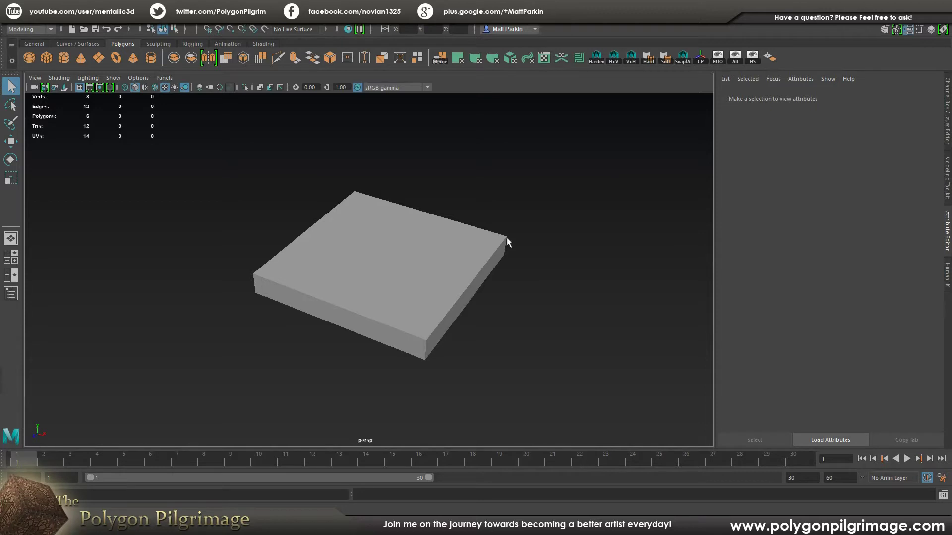
left_click(422, 300)
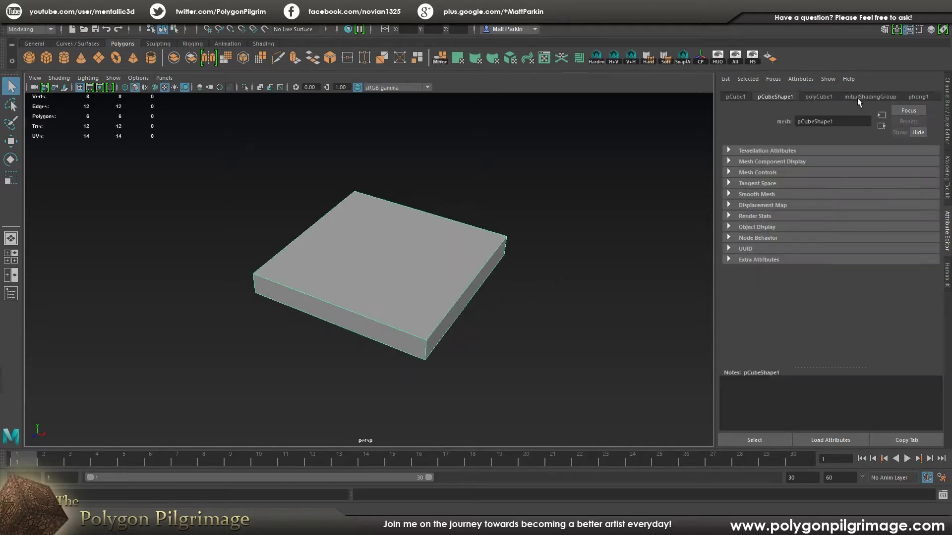
Step: Examine the width, height and depth settings in the flat box's polygon cube history
left_click(827, 98)
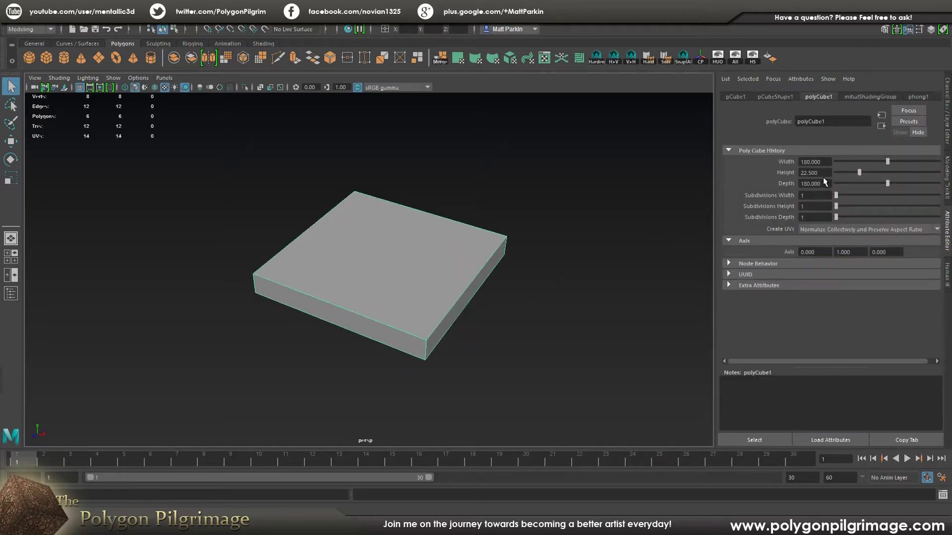
left_click_drag(538, 329, 519, 329, "alt")
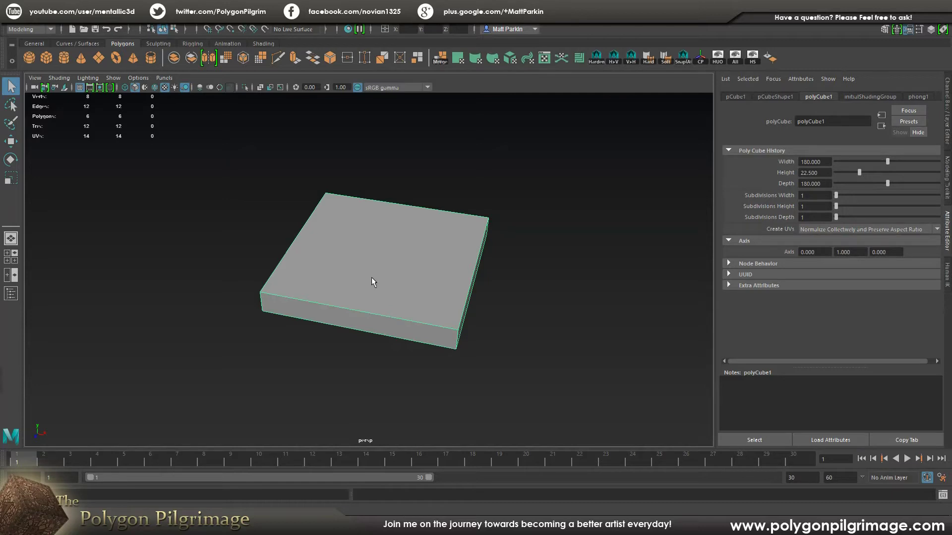
mouse_move(373, 270)
left_mouse_down("alt")
mouse_move(389, 262)
mouse_move(364, 265)
left_mouse_up("alt")
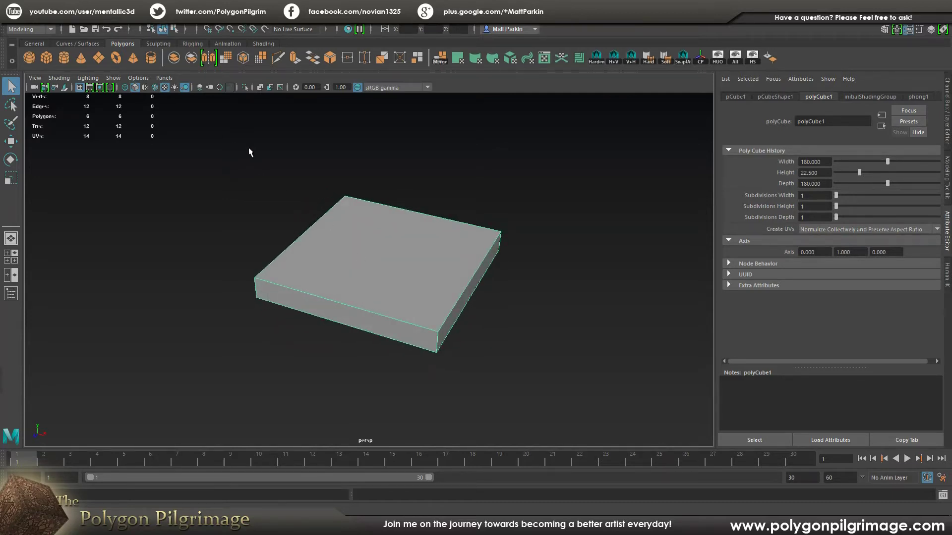
Step: Create a dodecahedron platonic solid with a radius of 45 on the Y axis
left_click(44, 18)
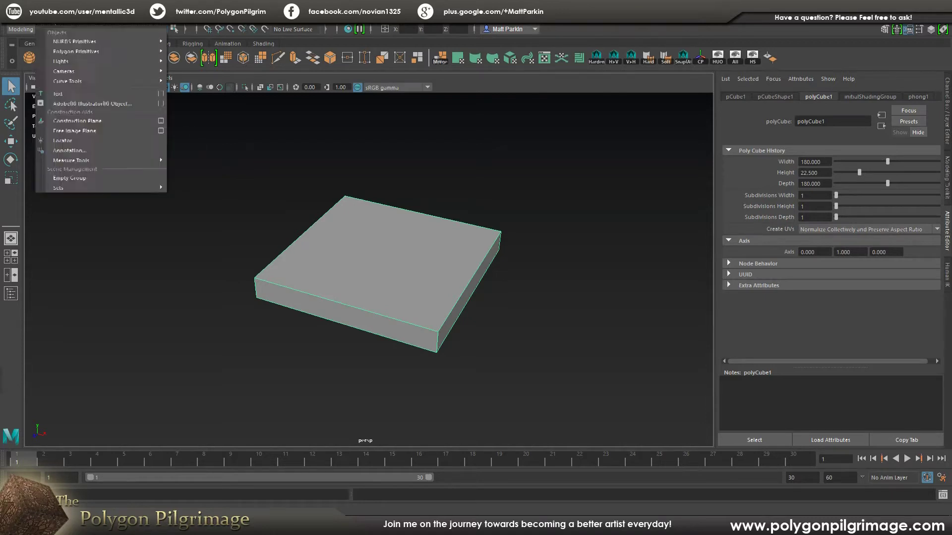
mouse_move(75, 52)
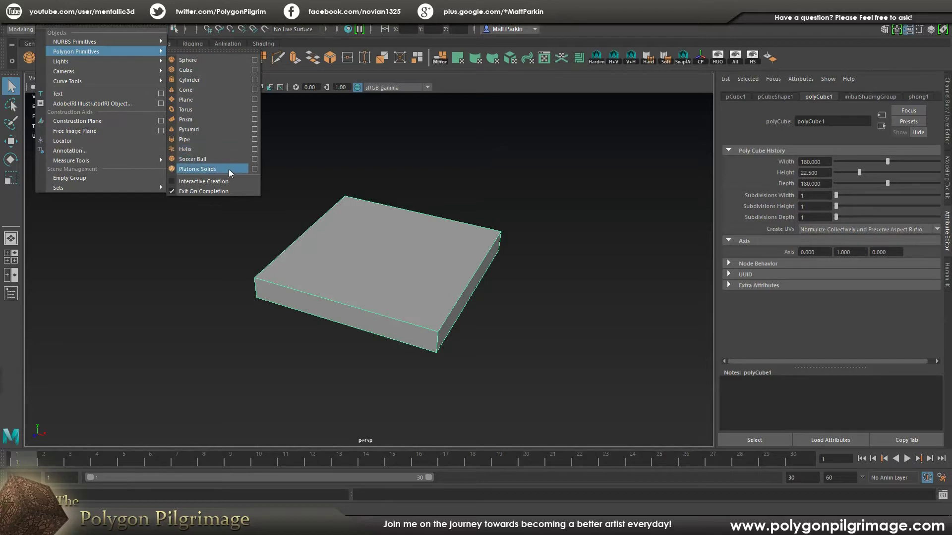
left_click(256, 170)
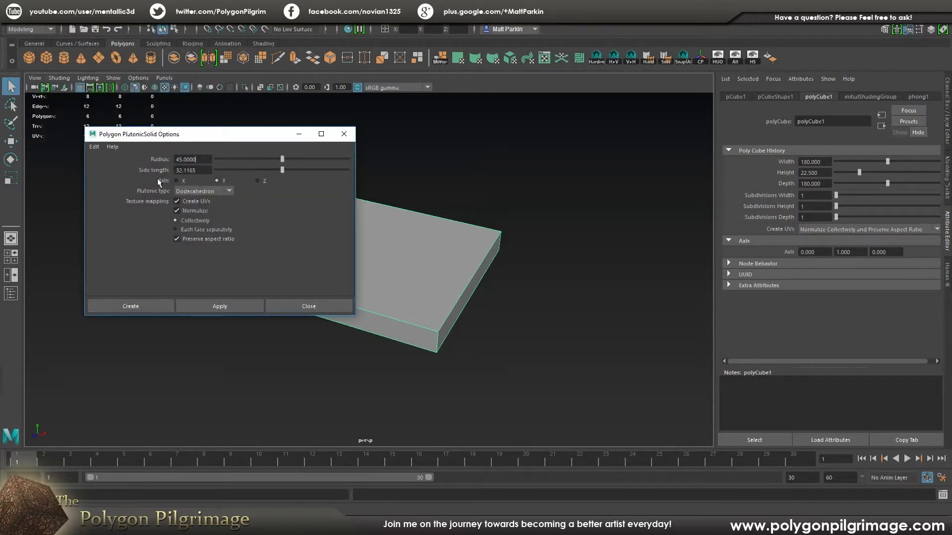
left_click_drag(230, 141, 207, 158)
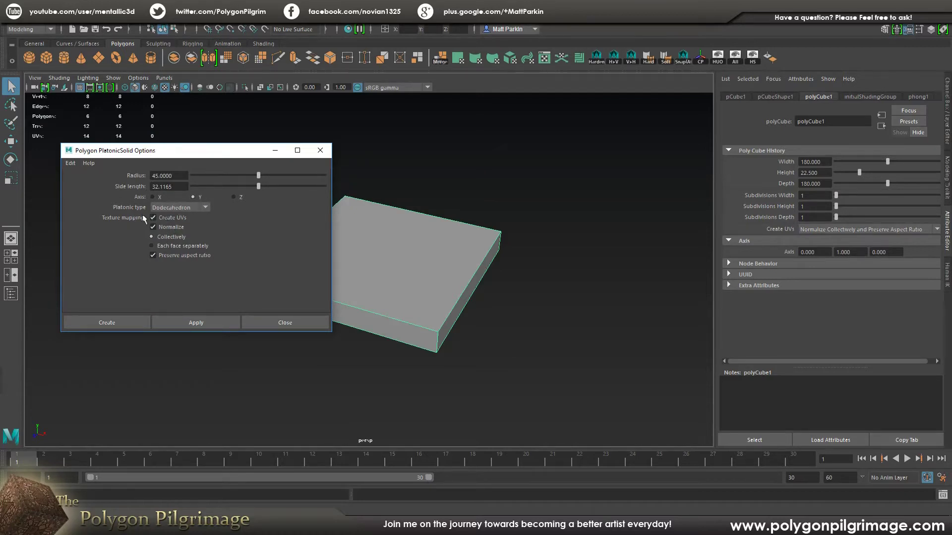
left_click(208, 208)
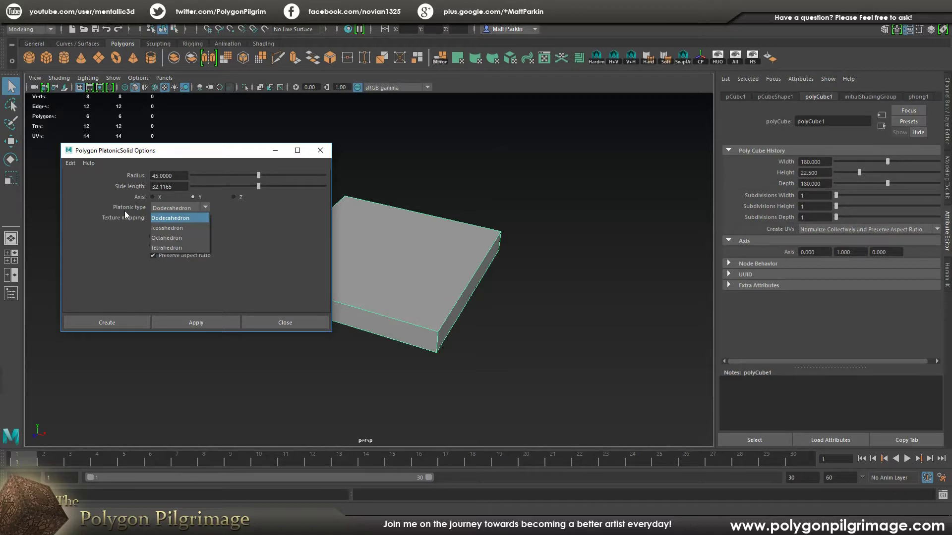
left_click(175, 219)
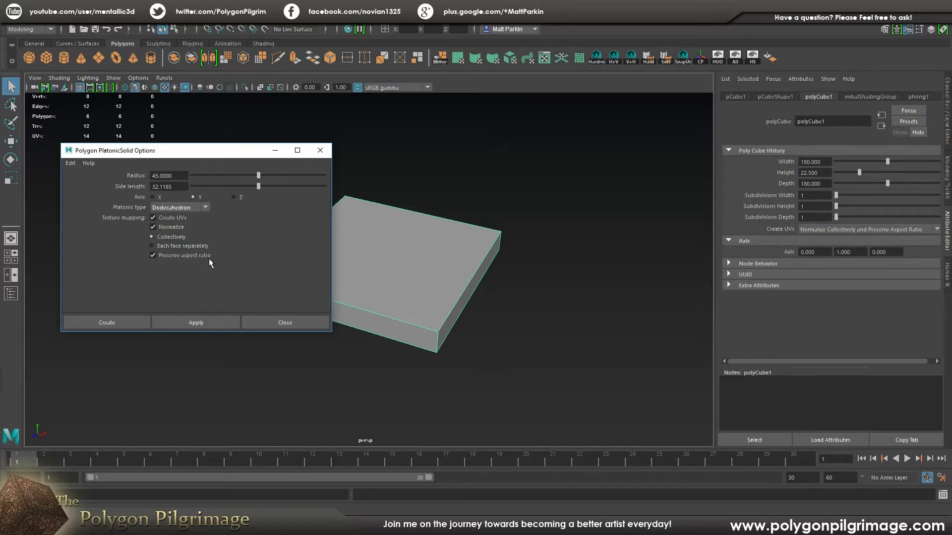
left_click(127, 323)
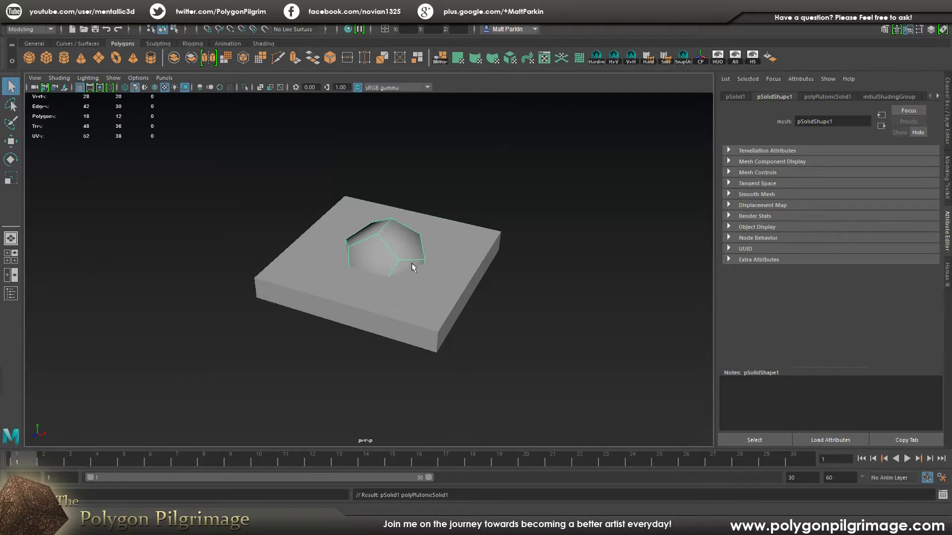
Step: Lift the dodecahedron out of the flat box and move the two objects apart
left_click_drag(401, 280, 409, 258, "alt")
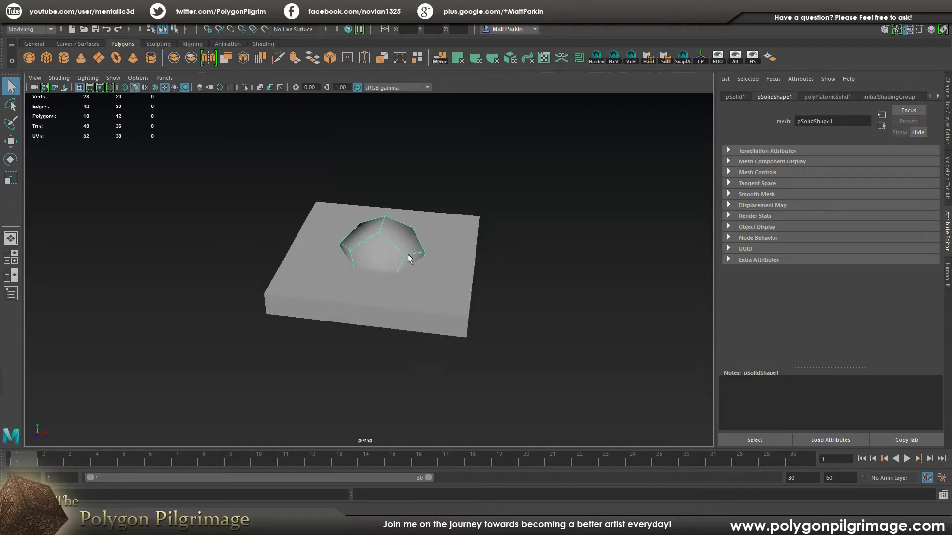
key("w")
left_click_drag(381, 227, 382, 151)
left_click_drag(491, 204, 154, 292, "alt")
left_click(413, 292)
key("f")
left_click_drag(255, 314, 292, 296, "alt")
Step: Set the dodecahedron's X and Y position to 0
left_click(382, 231)
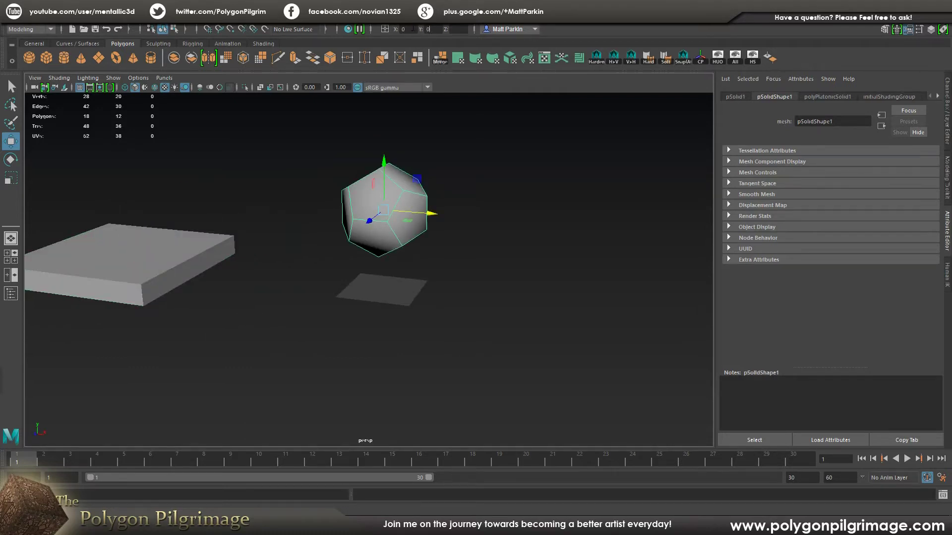
key("Return")
mouse_move(414, 260)
left_mouse_down("alt")
mouse_move(362, 236)
mouse_move(292, 244)
mouse_move(440, 244)
mouse_move(467, 258)
mouse_move(391, 248)
mouse_move(423, 262)
left_mouse_up("alt")
scroll(424, 311, "up", 4)
middle_click_drag(423, 310, 430, 294, "alt")
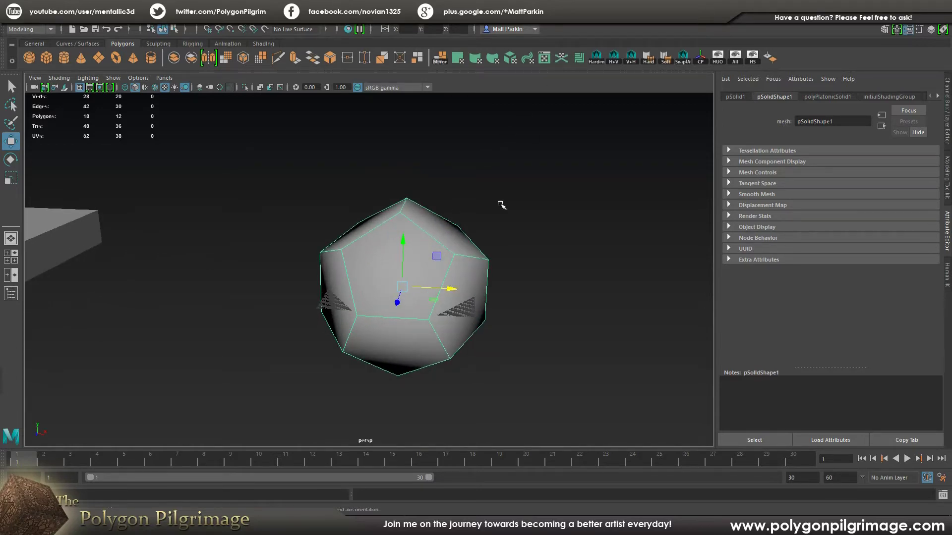
mouse_move(506, 254)
left_mouse_down("alt")
mouse_move(495, 258)
mouse_move(506, 254)
left_mouse_up("alt")
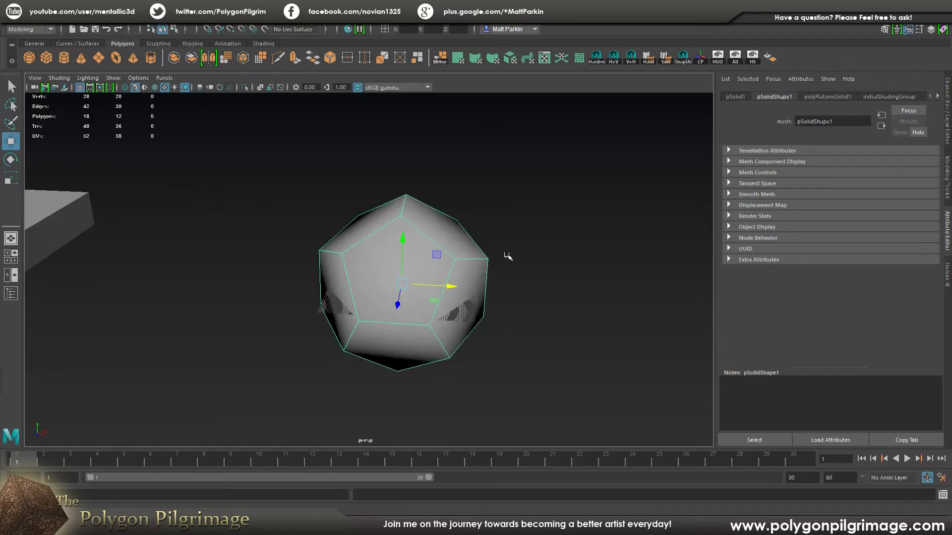
Step: Open the dodecahedron's UVs in the UV Editor and separate the right-hand group of six pentagons as its own UV shell
left_click(547, 59)
scroll(460, 248, "down", 6)
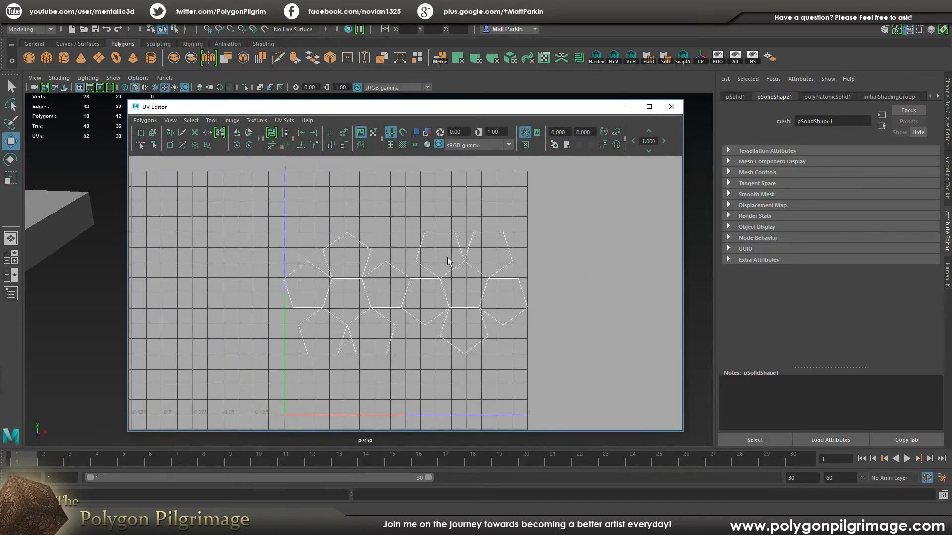
right_click(433, 199)
mouse_move(434, 199)
right_mouse_down()
mouse_move(391, 198)
mouse_move(433, 173)
mouse_move(431, 221)
mouse_move(426, 210)
right_mouse_up()
left_click_drag(526, 380, 550, 397)
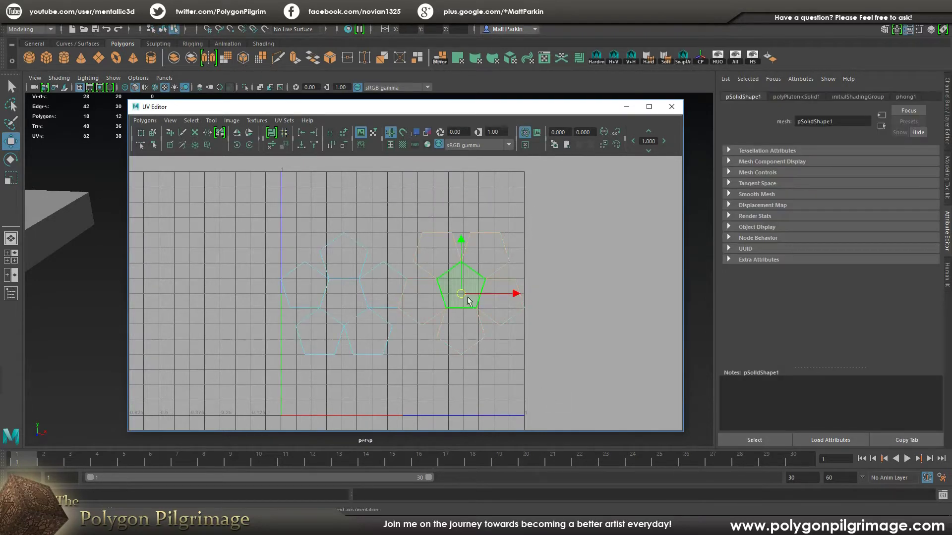
left_click(154, 121)
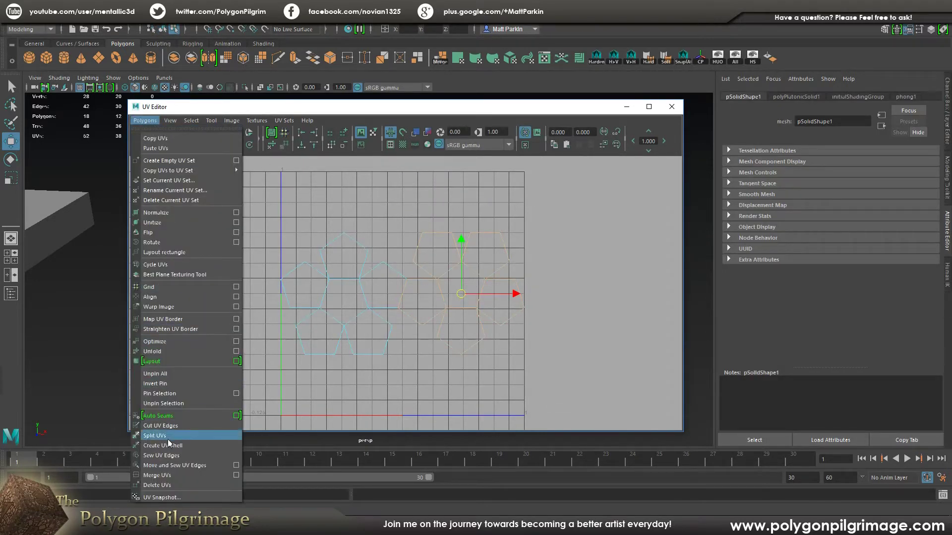
left_click(168, 445)
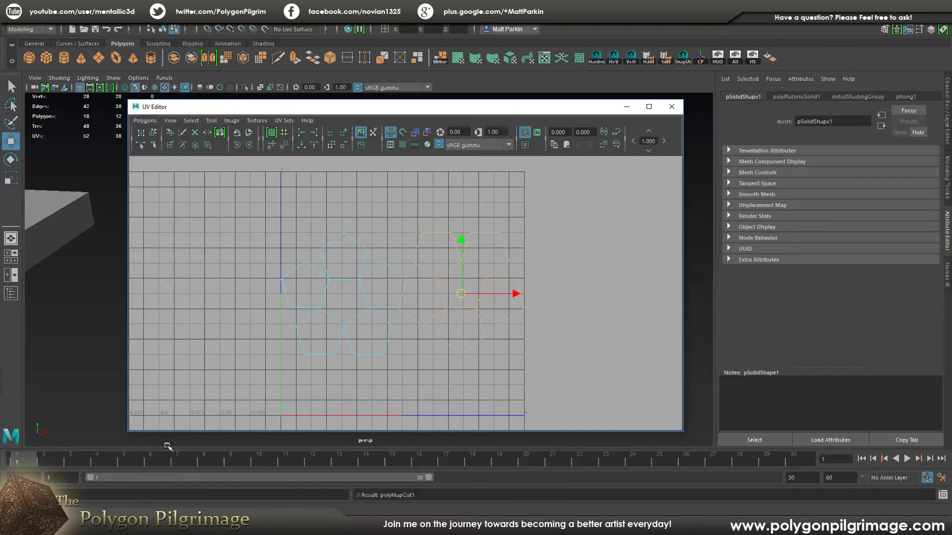
Step: Move the right-hand UV shell into the upper-right corner of the UV square and the other shell into the lower-left corner
left_click_drag(463, 296, 462, 238)
left_click(345, 297)
left_click_drag(345, 297, 348, 357)
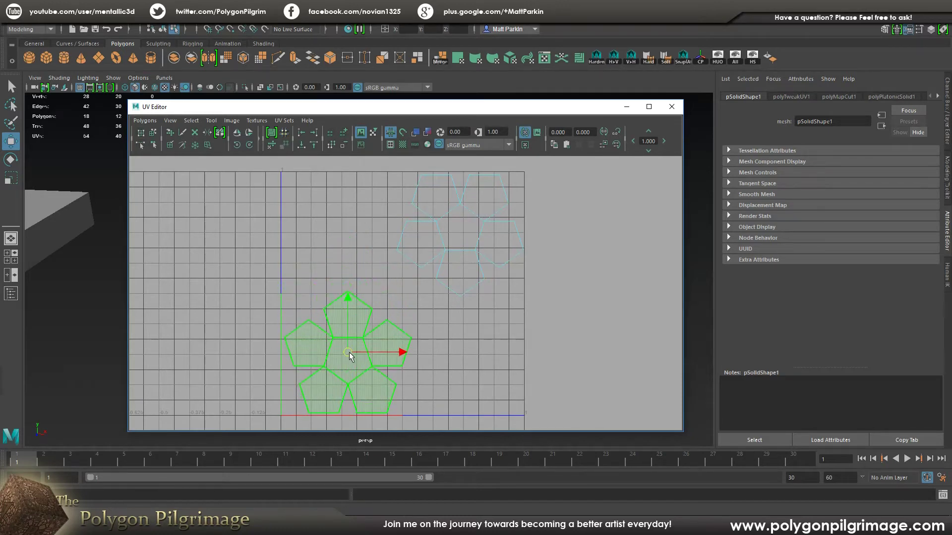
Step: Scale both UV shells up slightly together and reposition each one to fit inside the 0 to 1 UV square
left_click(262, 208)
left_click_drag(244, 159, 559, 401)
key("r")
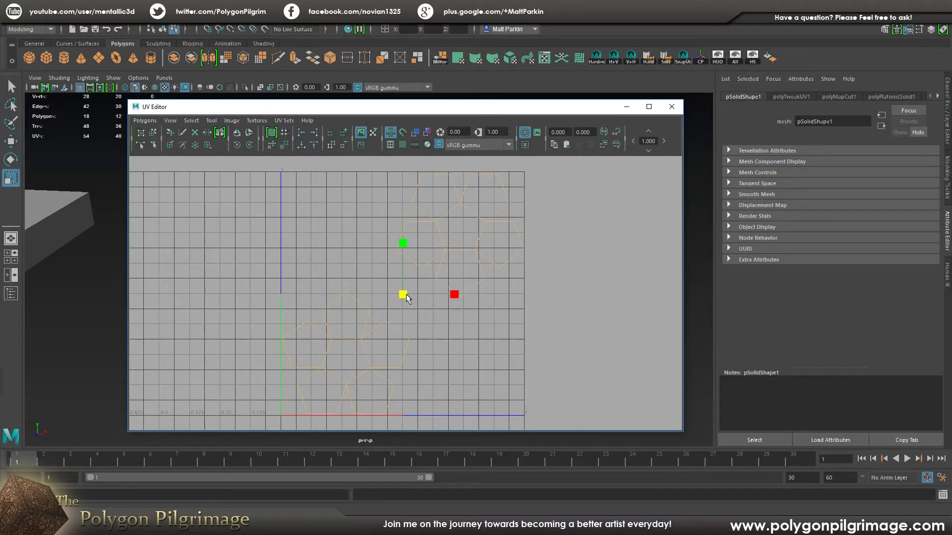
left_click_drag(405, 296, 411, 288)
key("w")
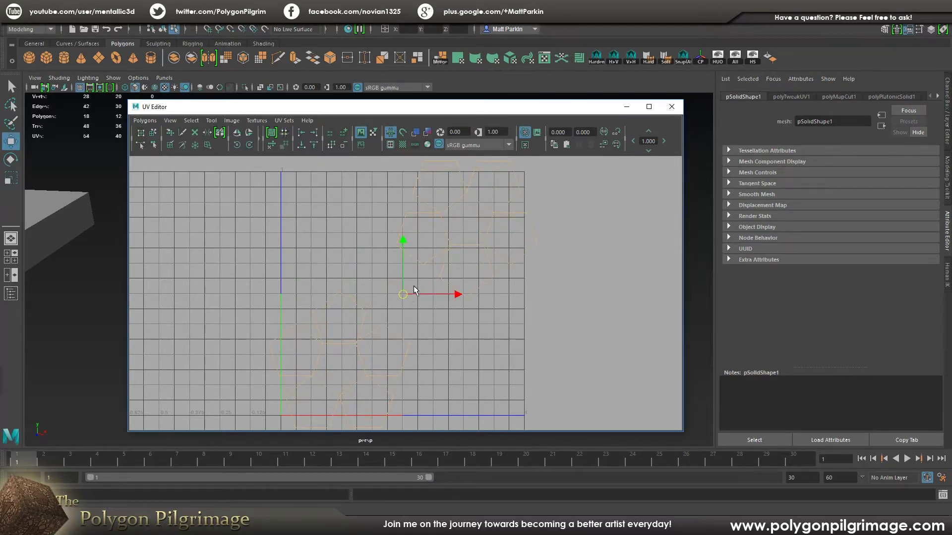
left_click_drag(403, 295, 389, 308)
left_click(330, 373)
left_click_drag(342, 350, 354, 346)
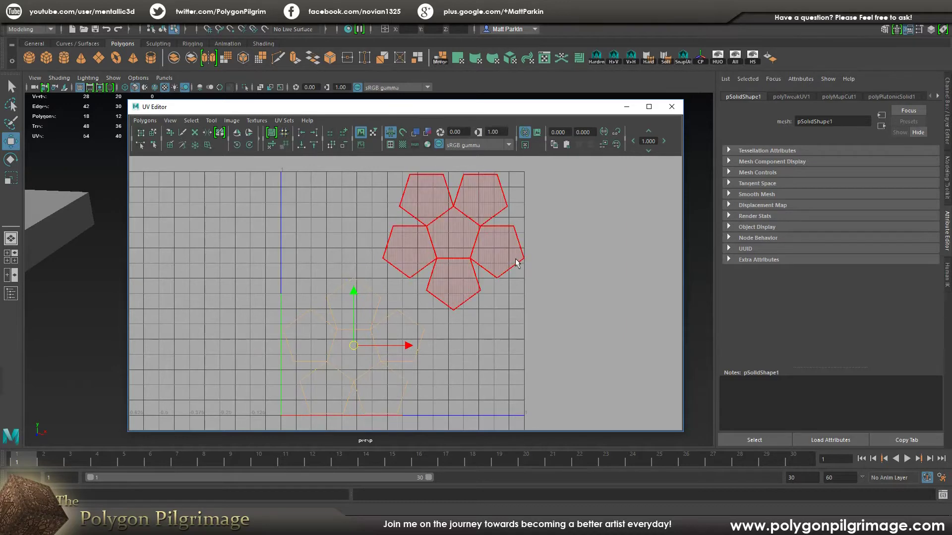
Step: Select both UV shells and look through the UV Snapshot options without exporting an image
left_click(417, 330)
left_click_drag(230, 172, 563, 417)
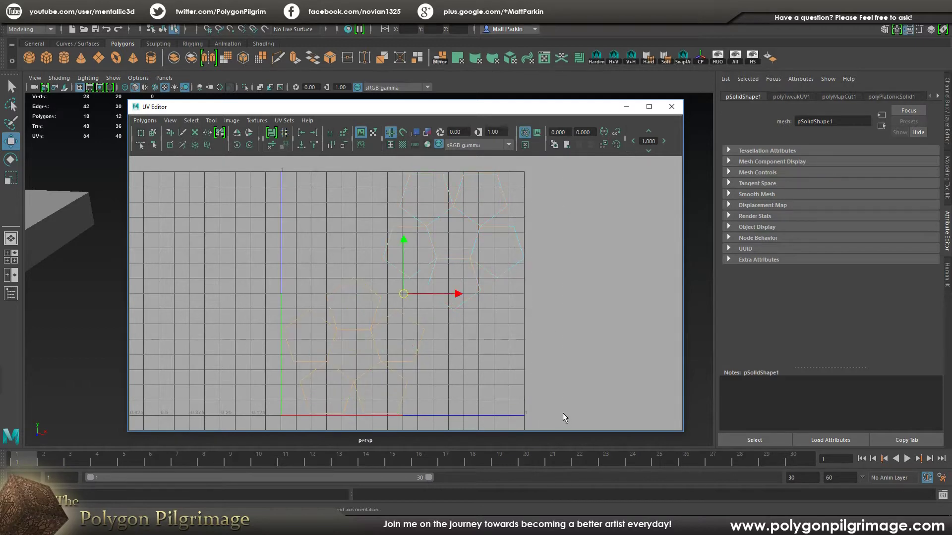
left_click(530, 331)
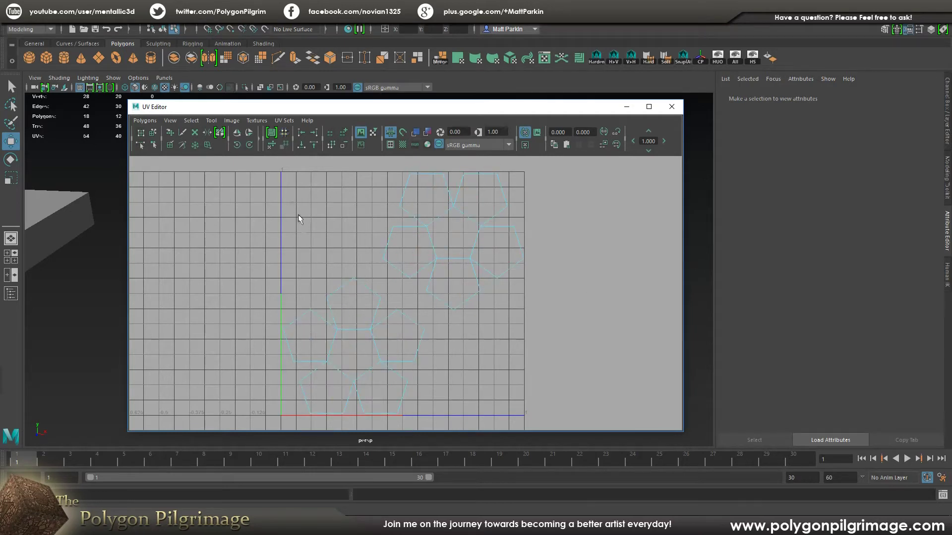
left_click_drag(213, 169, 512, 397)
left_click_drag(582, 428, 582, 429)
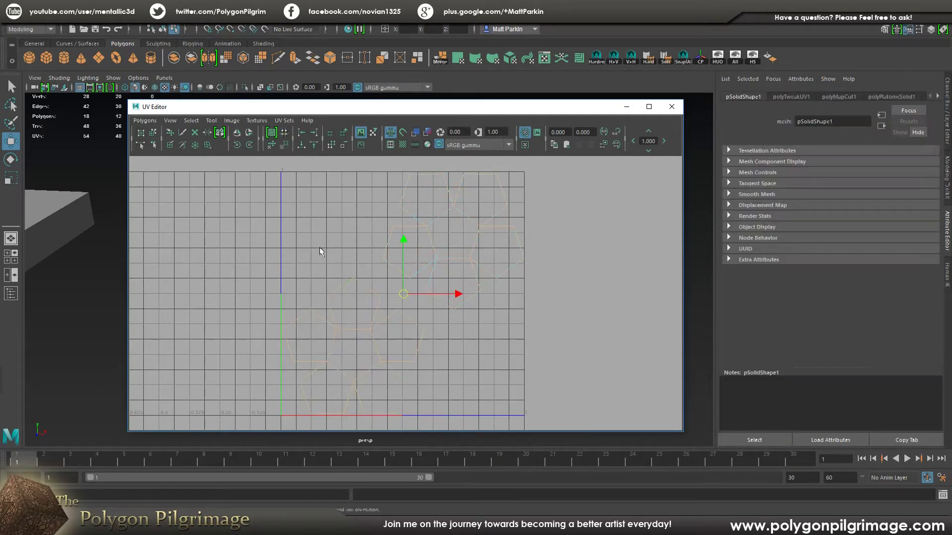
left_click(146, 121)
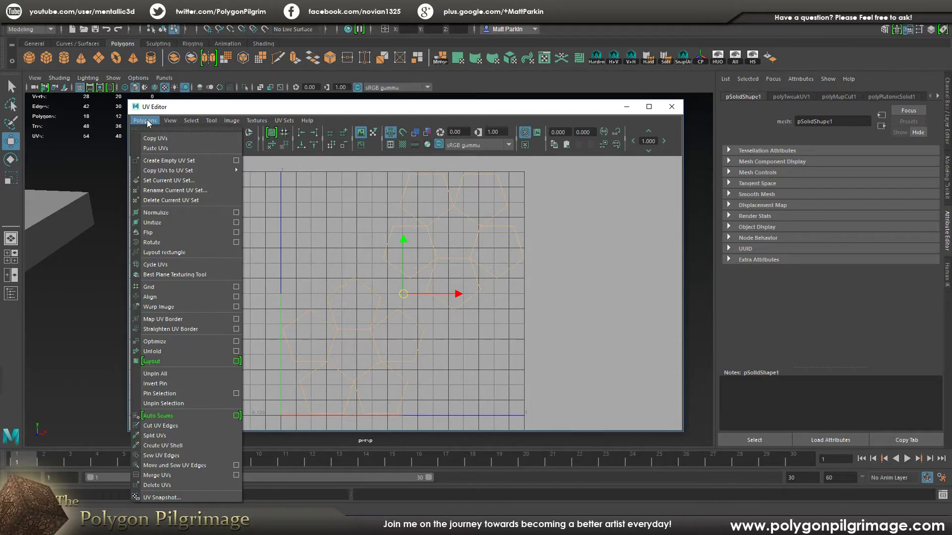
left_click(156, 497)
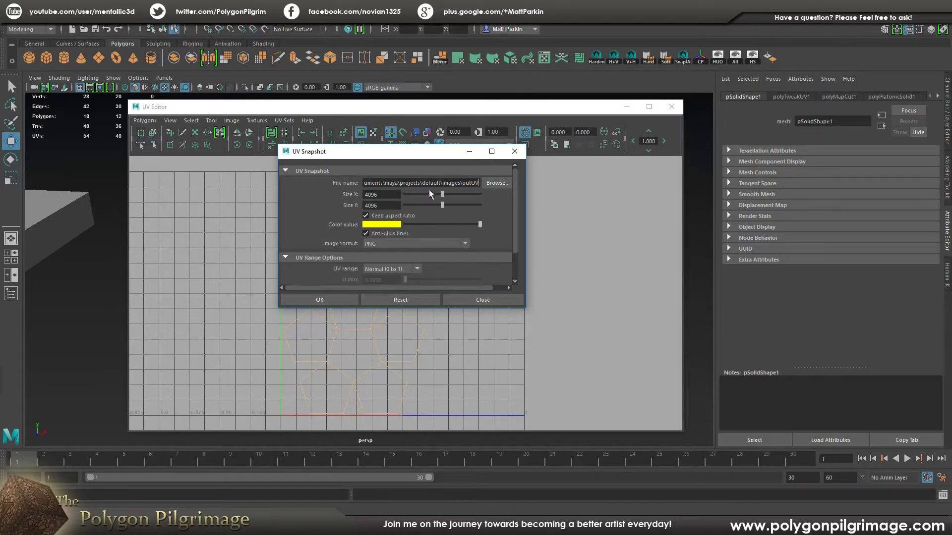
left_click(478, 303)
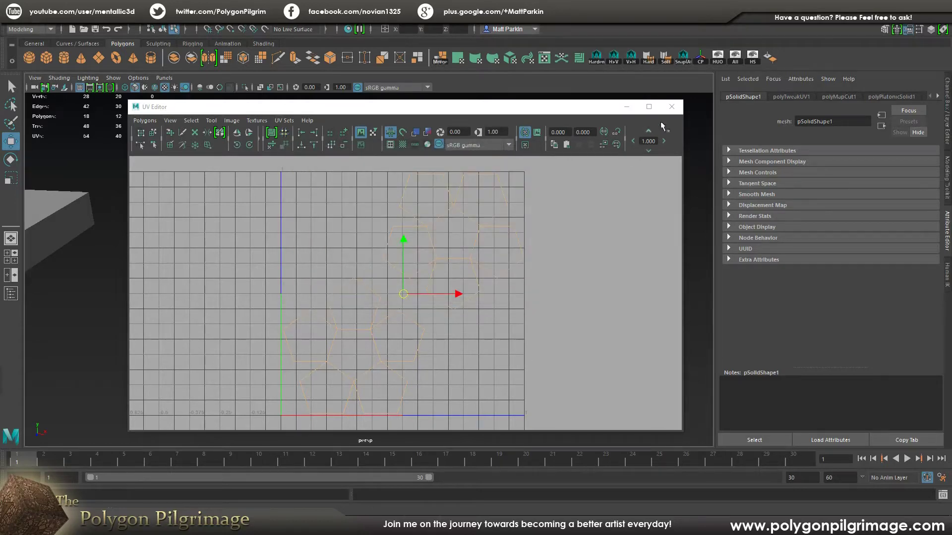
Step: Close the UV Editor, deselect the dodecahedron and start a new scene without saving the current one
left_click(679, 109)
left_click(541, 235)
left_click_drag(541, 236, 416, 274, "alt")
left_click(452, 266)
left_click(523, 259)
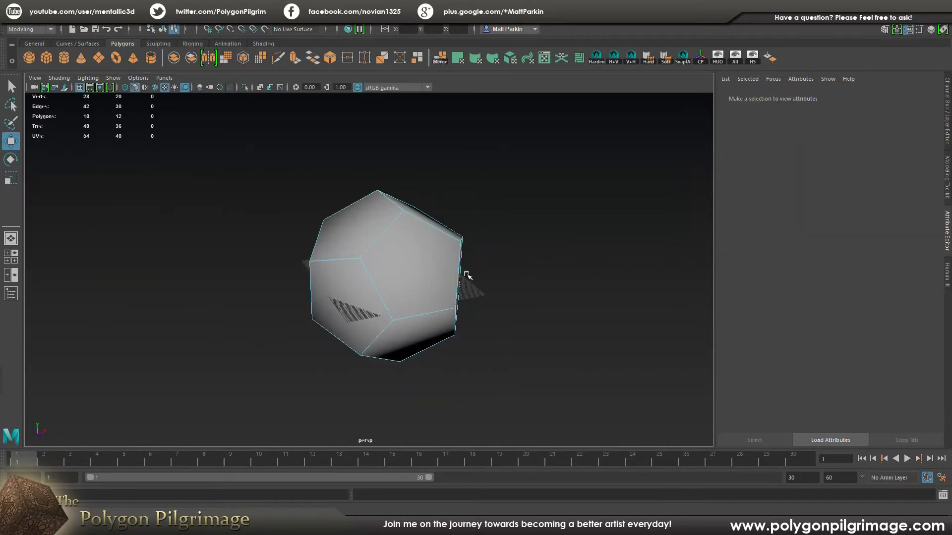
mouse_move(503, 232)
left_mouse_down("alt")
mouse_move(525, 236)
mouse_move(490, 236)
left_mouse_up("alt")
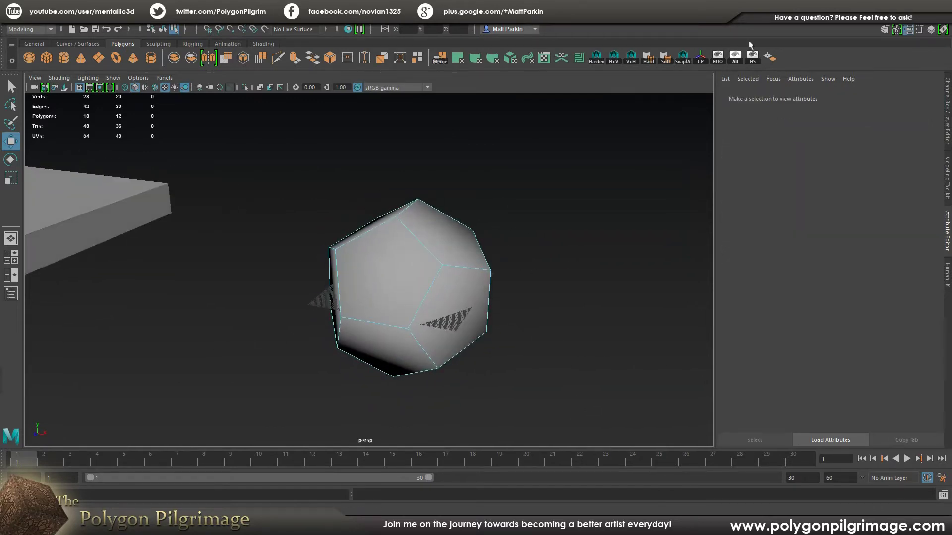
key("ctrl+n")
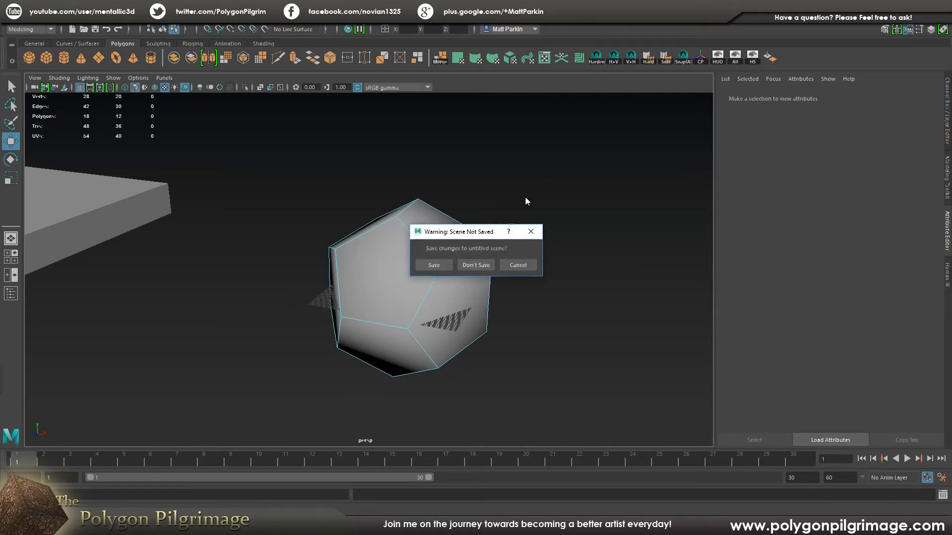
left_click(475, 265)
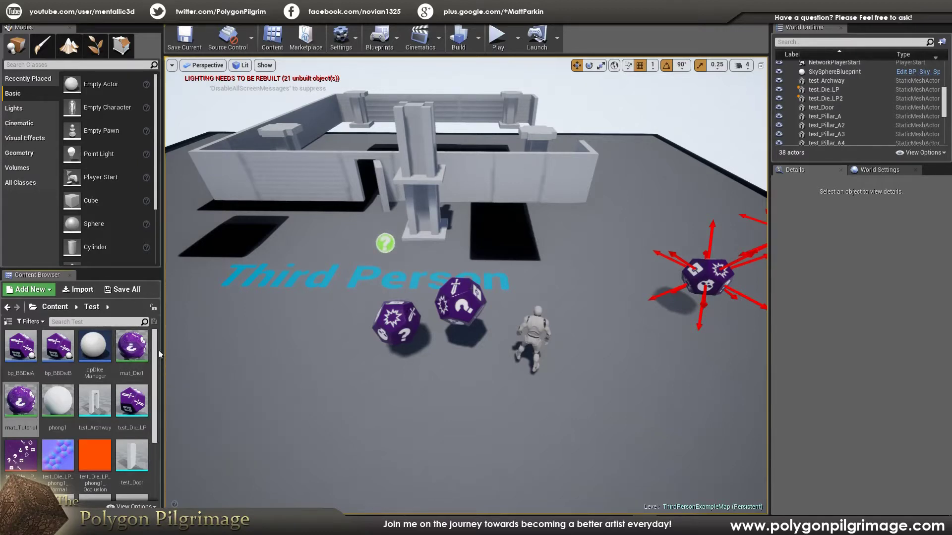
Step: Switch to Unreal and open the test_Die_LP static mesh to examine the symbols on its faces
mouse_move(159, 362)
left_mouse_down()
mouse_move(160, 419)
mouse_move(161, 361)
left_mouse_up()
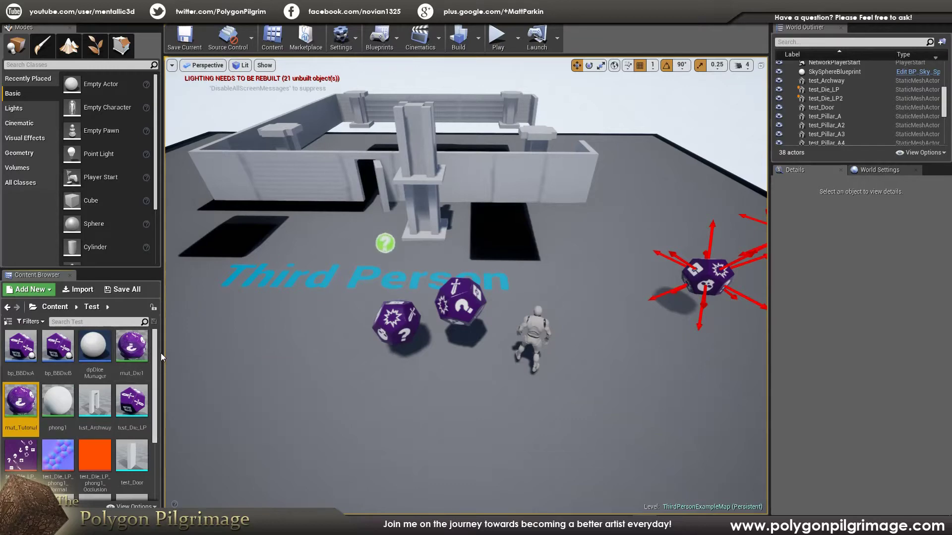
double_click(133, 399)
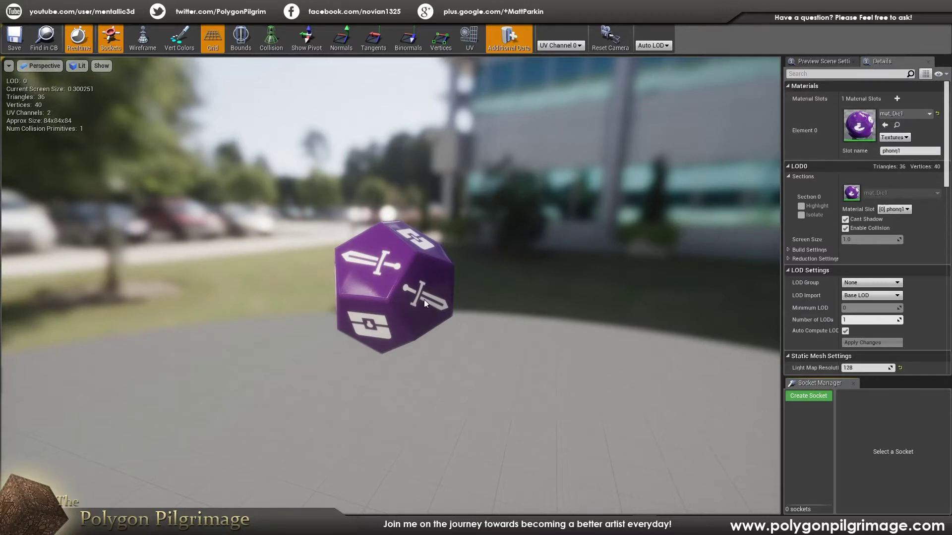
left_click_drag(412, 227, 533, 228)
right_click_drag(412, 227, 414, 236)
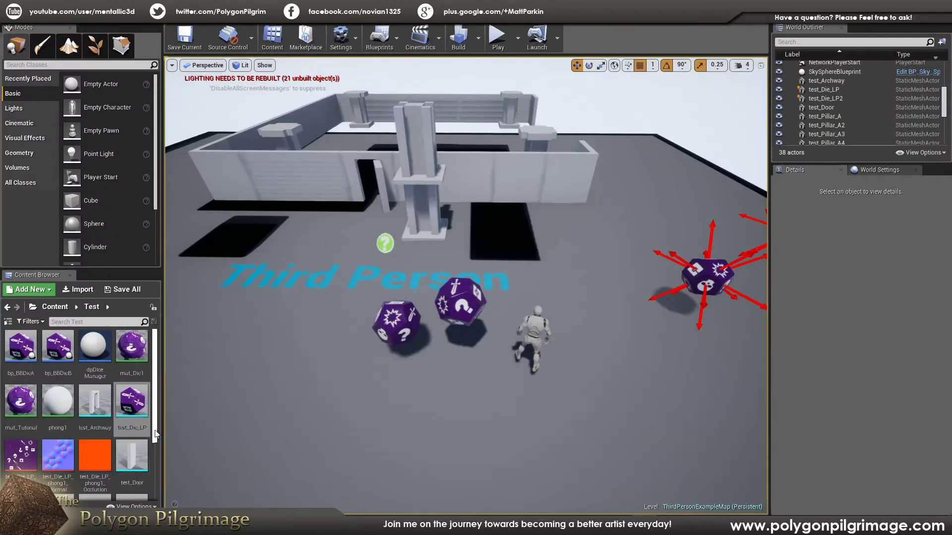
Step: Import test_DieTutorial.fbx into the Test content folder, applying the default FBX import options to all files
scroll(144, 446, "down", 3)
right_click(135, 466)
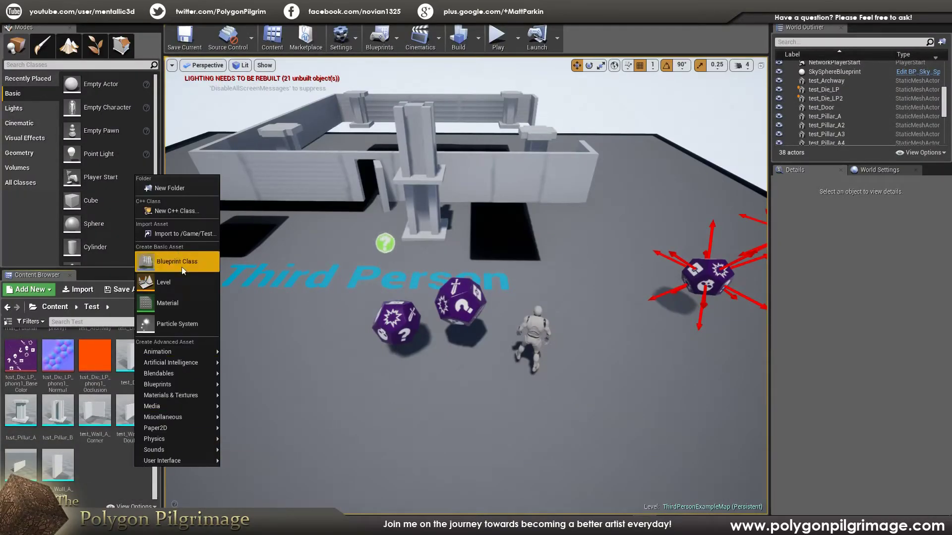
left_click(174, 234)
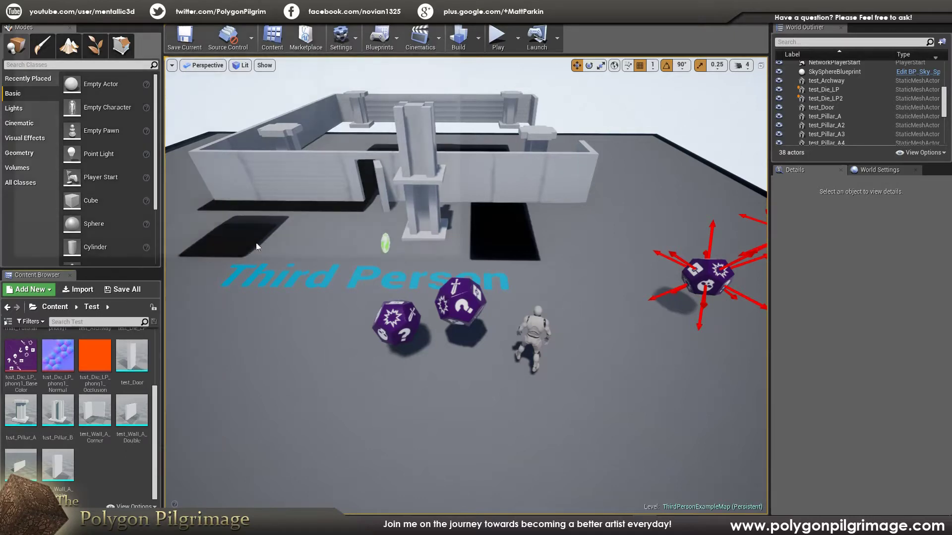
left_click_drag(321, 100, 332, 164)
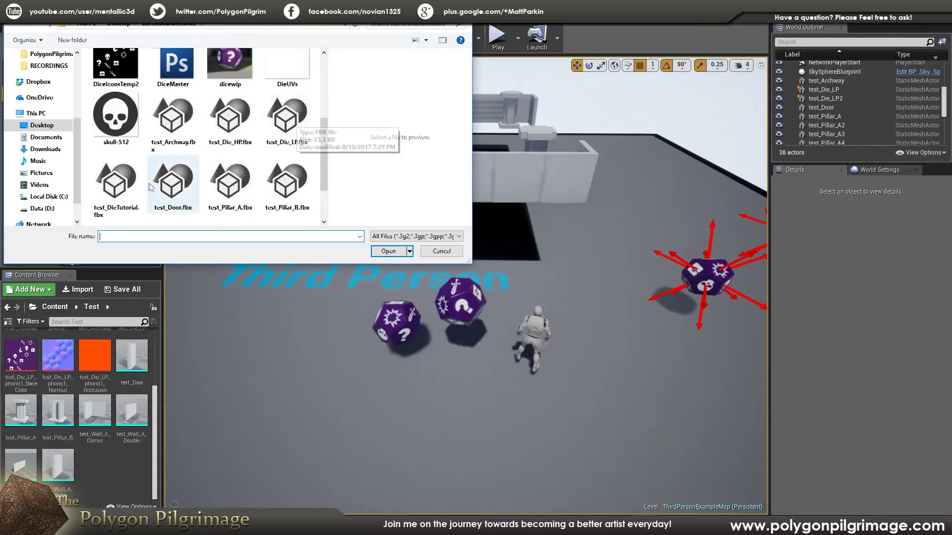
left_click(116, 184)
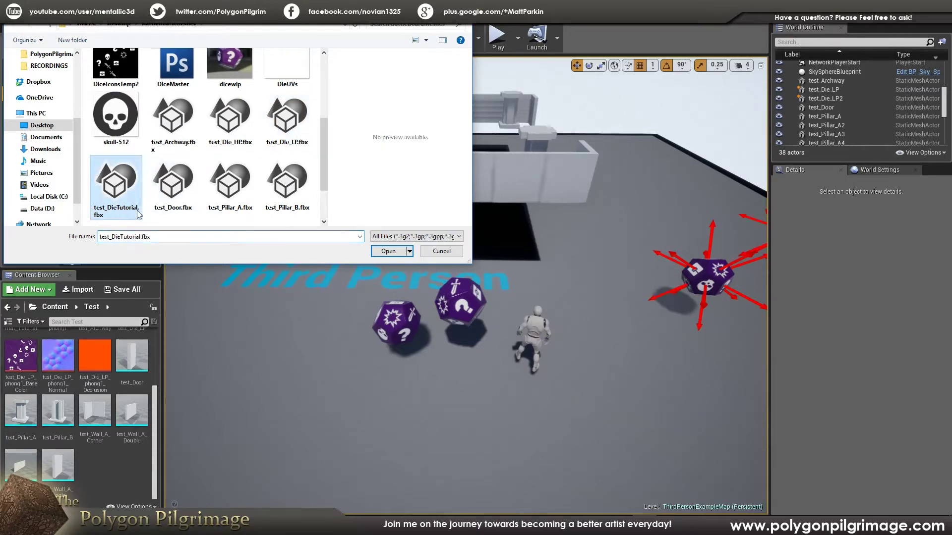
left_click(385, 251)
left_click_drag(476, 225, 442, 109)
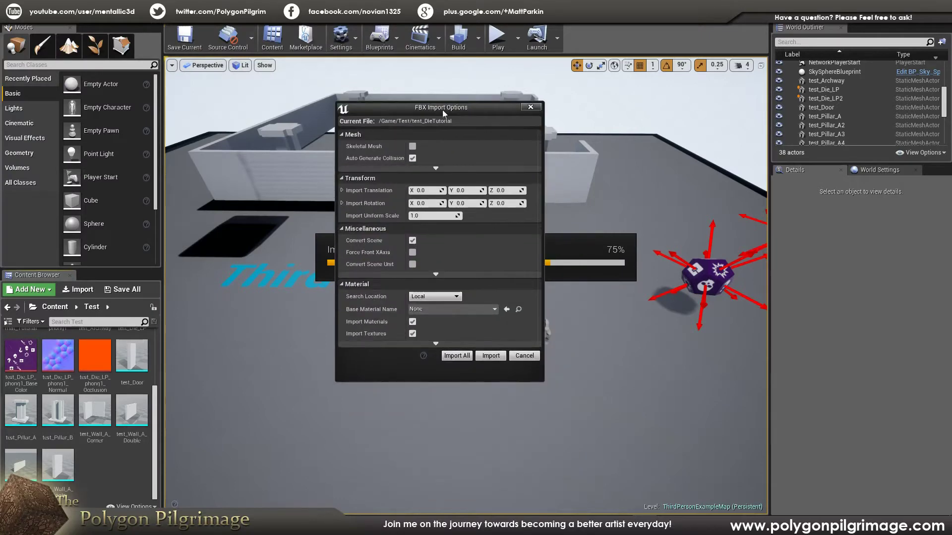
left_click(456, 356)
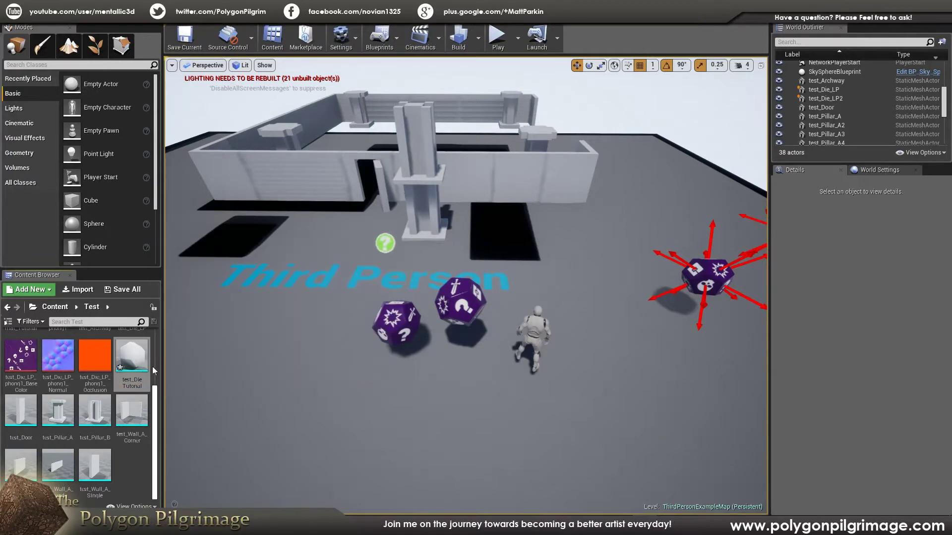
Step: Open the imported test_DieTutorial static mesh and examine its shape up close
double_click(139, 357)
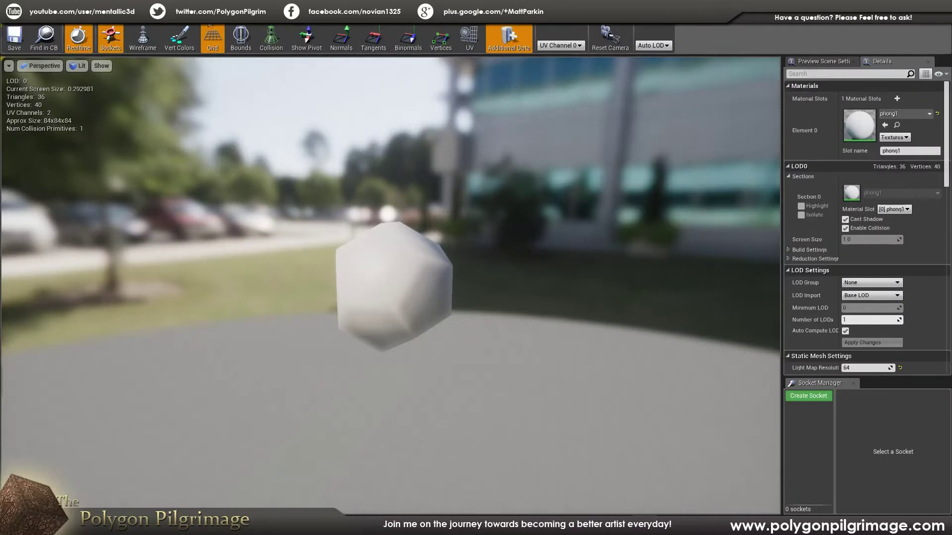
key("d")
right_click_drag(420, 258, 459, 260)
key("a")
key("a")
key("w")
key("d")
key("s")
key("w")
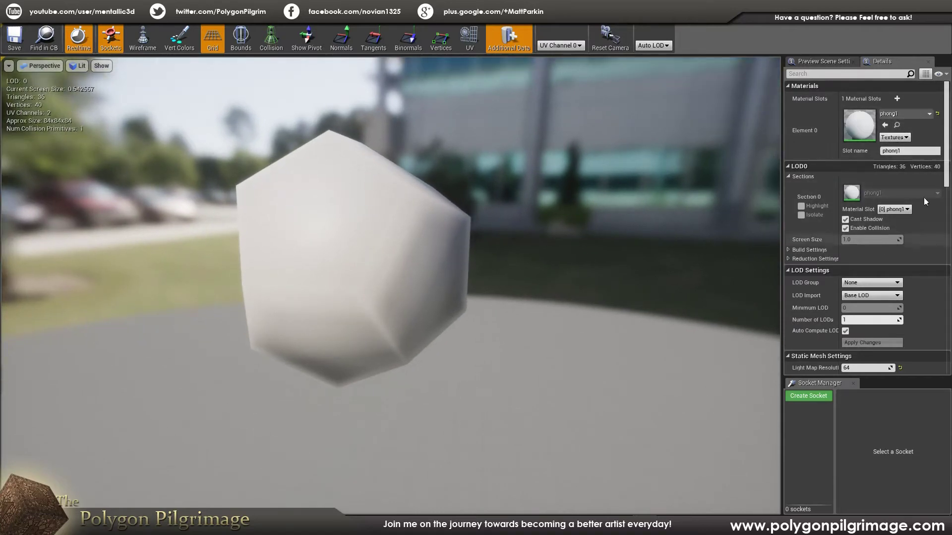
Step: Set the die mesh's Collision Complexity to Simple And Complex
scroll(947, 184, "down", 1)
scroll(947, 183, "down", 5)
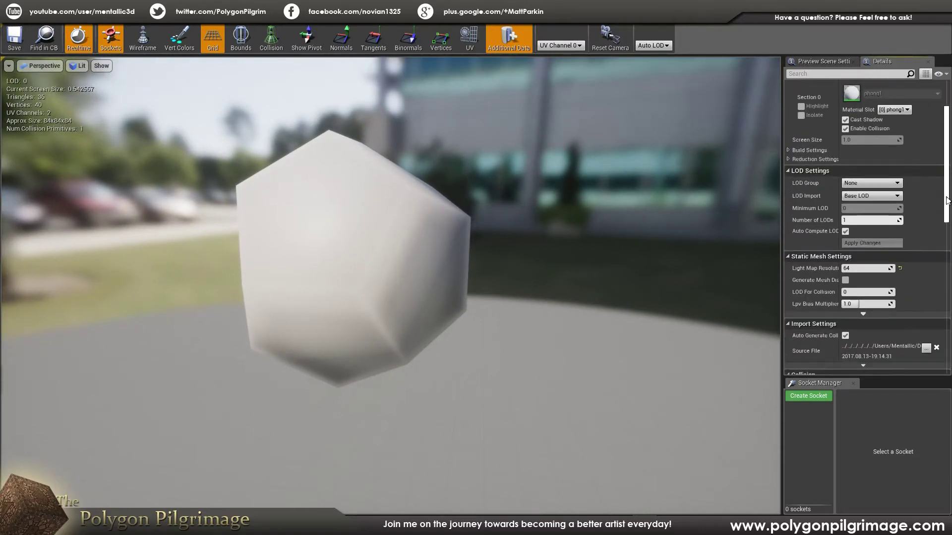
scroll(947, 213, "down", 2)
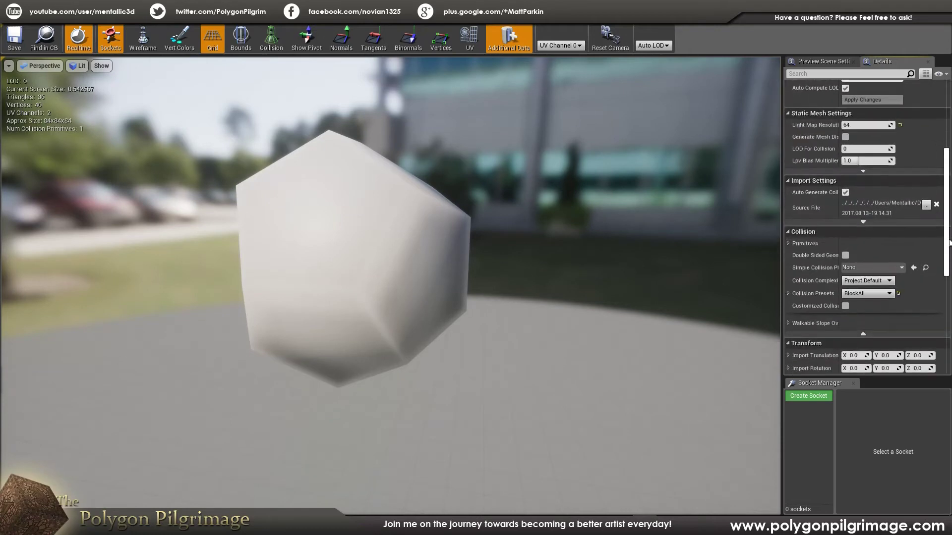
left_click(890, 282)
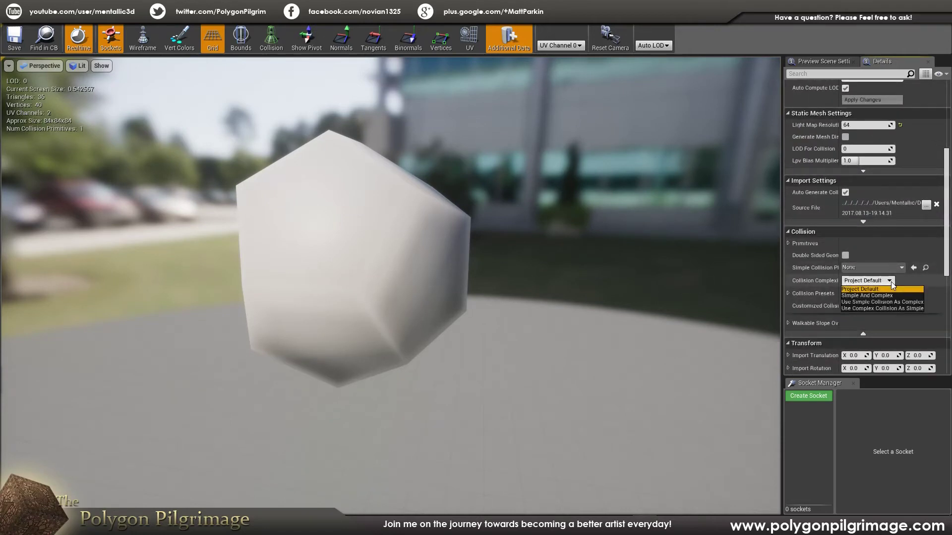
left_click(867, 296)
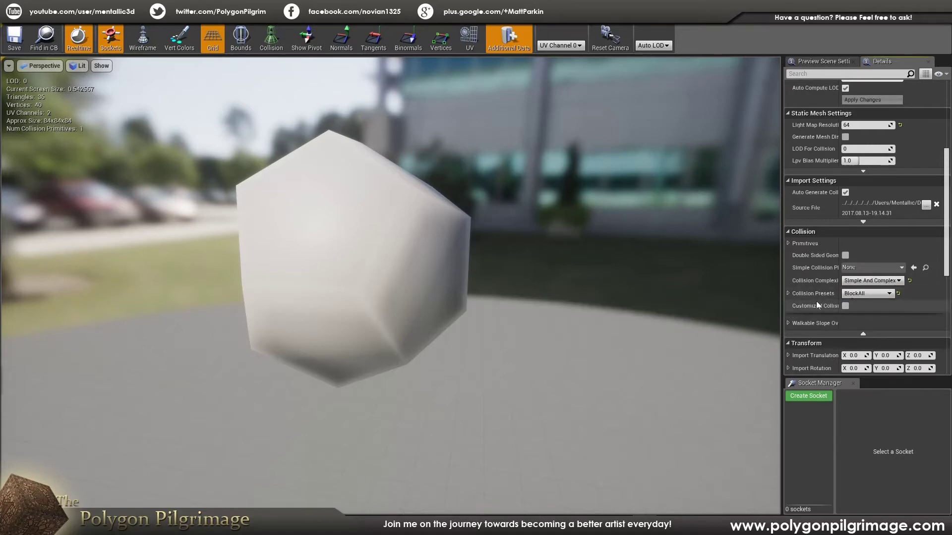
Step: Check the remaining mesh settings, then display the simplified collision and examine how it fits around the die
left_click_drag(947, 234, 948, 290)
scroll(865, 224, "down", 1)
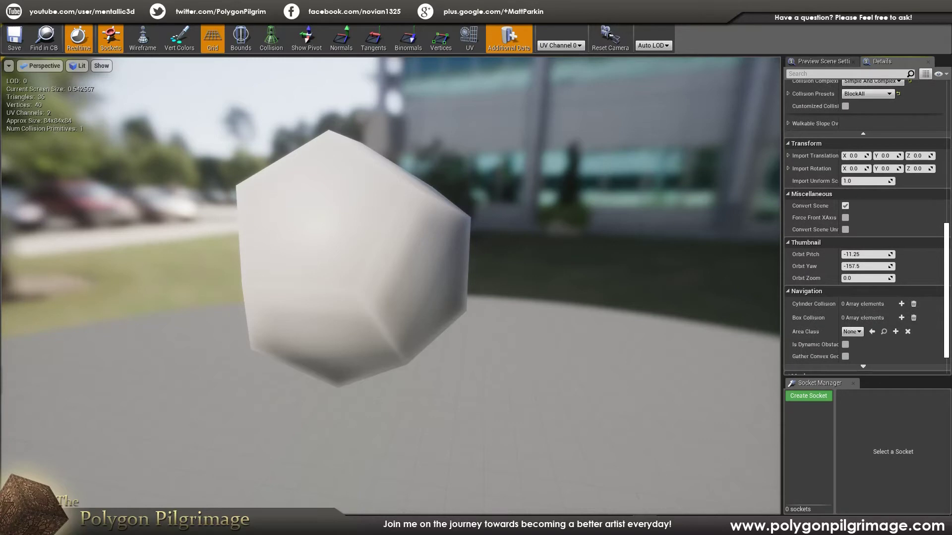
left_click(274, 48)
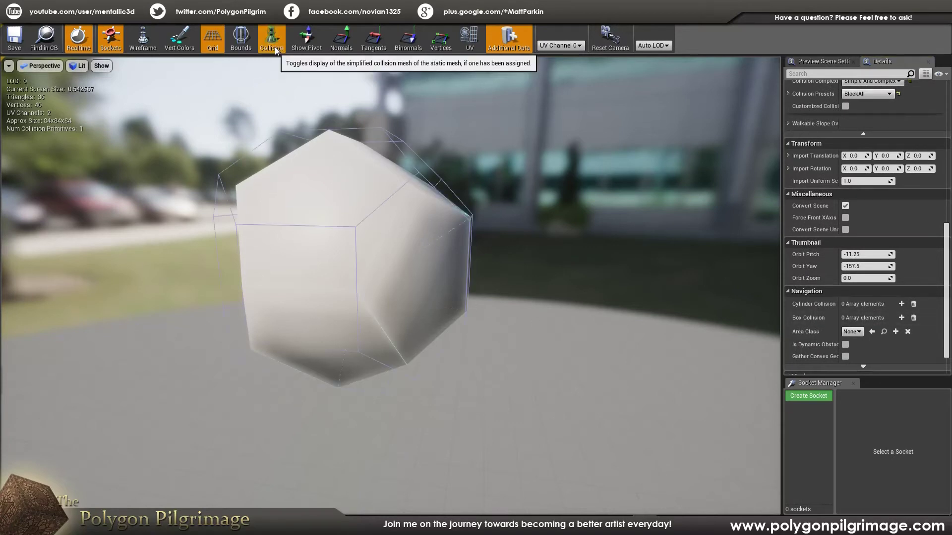
mouse_move(297, 128)
right_mouse_down()
mouse_move(213, 131)
mouse_move(196, 122)
mouse_move(374, 122)
mouse_move(273, 123)
mouse_move(303, 123)
right_mouse_up()
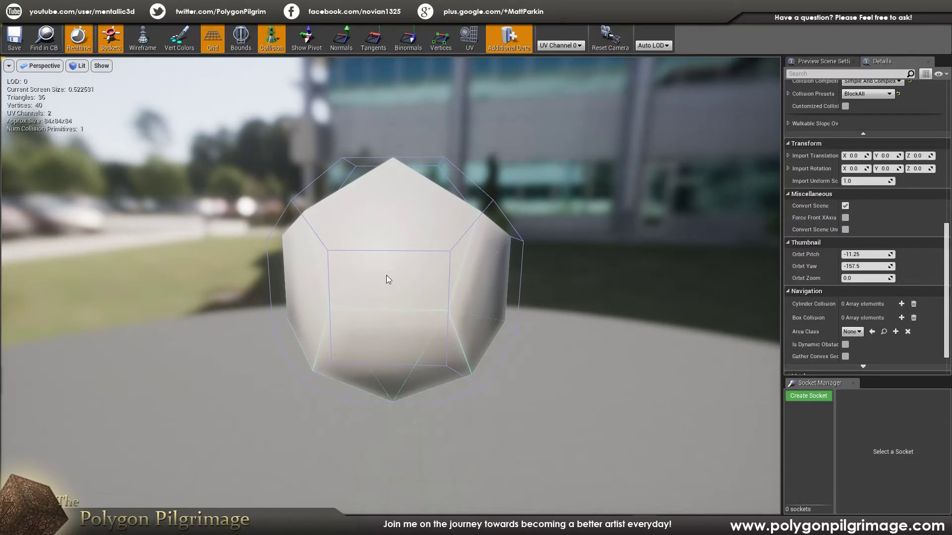
Step: Set the die mesh's Collision Complexity to Use Complex Collision As Simple
scroll(926, 268, "up", 5)
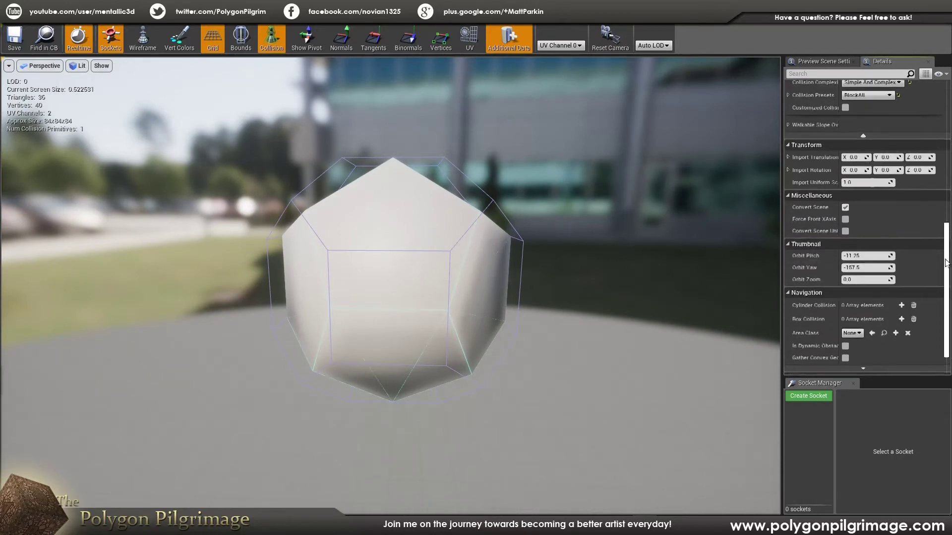
left_click(897, 184)
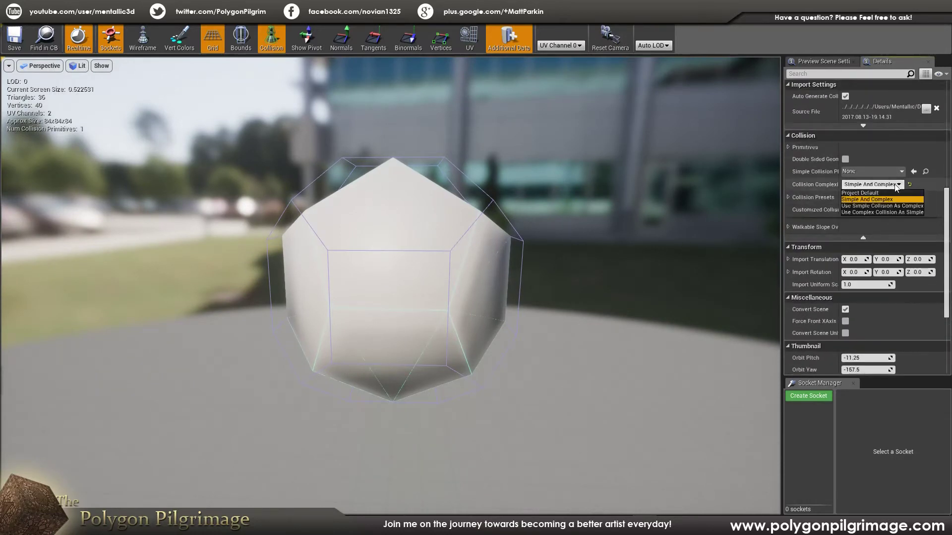
left_click(868, 212)
Step: Examine the collision outline around the die mesh from several angles, then return to the level
right_click_drag(622, 251, 677, 218)
key("s")
key("w")
key("s")
key("a")
key("w")
right_click_drag(667, 278, 588, 280)
key("d")
key("a")
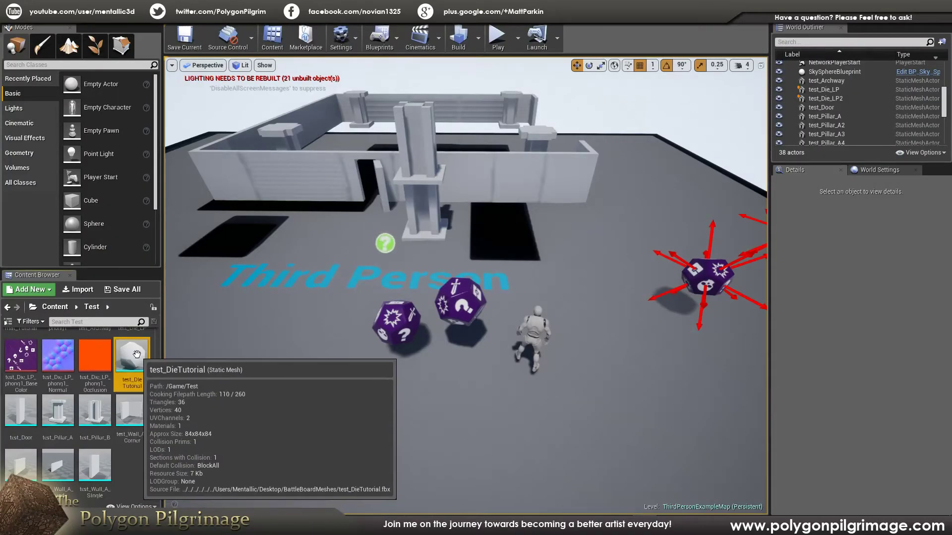
Step: Place the test_DieTutorial mesh in the level near the purple dice and raise it to a height of 200 cm
left_click_drag(131, 360, 438, 386)
key("f")
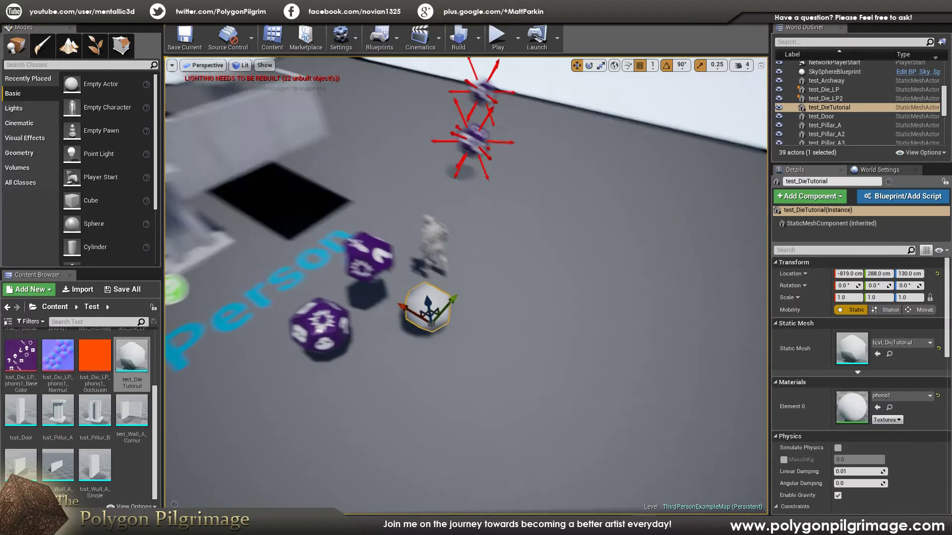
mouse_move(403, 415)
right_mouse_down()
mouse_move(422, 342)
mouse_move(404, 415)
right_mouse_up()
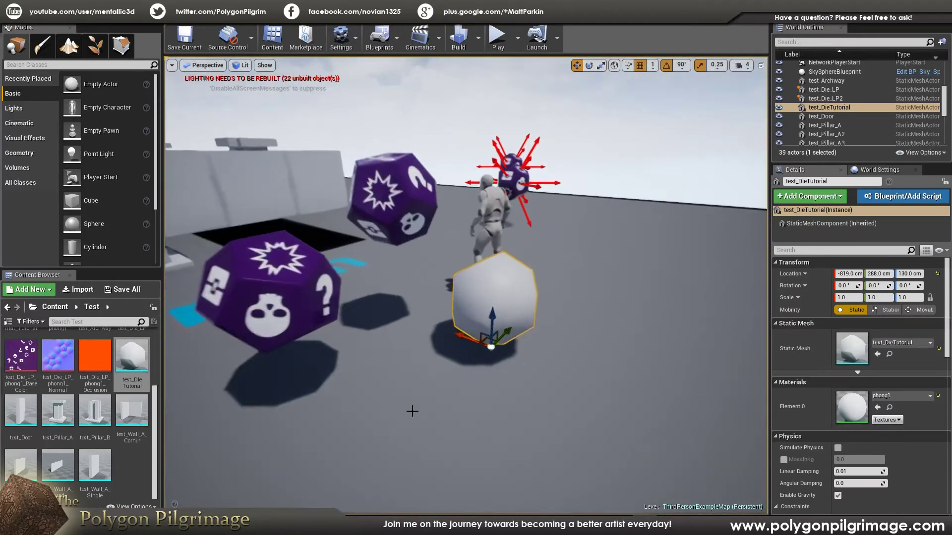
left_click_drag(492, 322, 497, 253)
right_click_drag(573, 308, 446, 304)
scroll(484, 313, "up", 5)
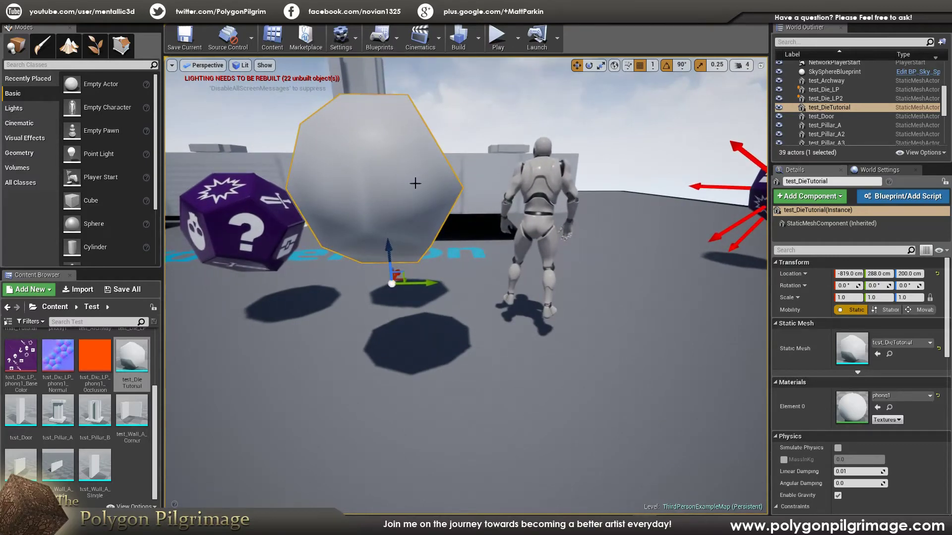
Step: Select the existing purple dice to compare their settings with those of the plain white die
right_click_drag(405, 213, 406, 182)
left_click(353, 235)
left_click(455, 158)
left_click(341, 237)
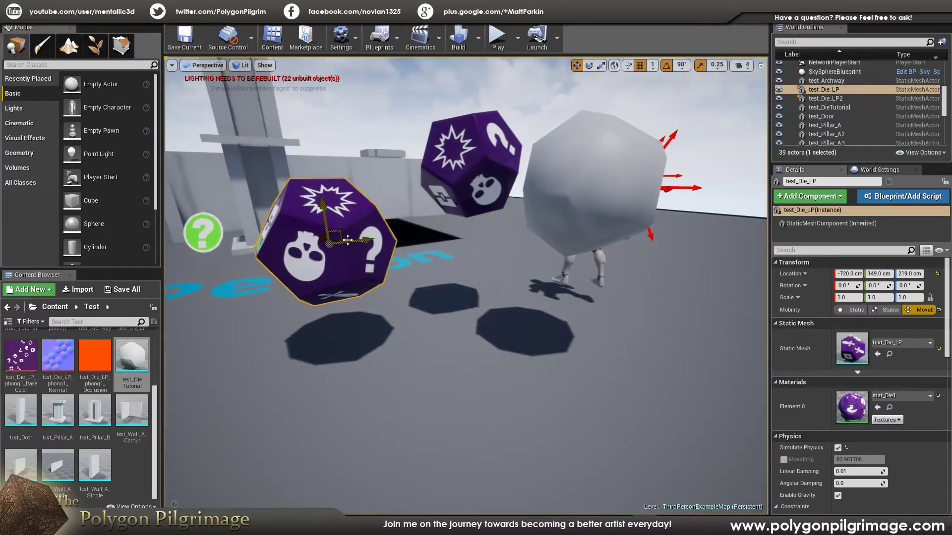
Step: Enable Simulate Physics on the test_DieTutorial actor and review its collision settings
left_click(585, 188)
mouse_move(585, 188)
right_mouse_down()
mouse_move(645, 184)
mouse_move(590, 181)
right_mouse_up()
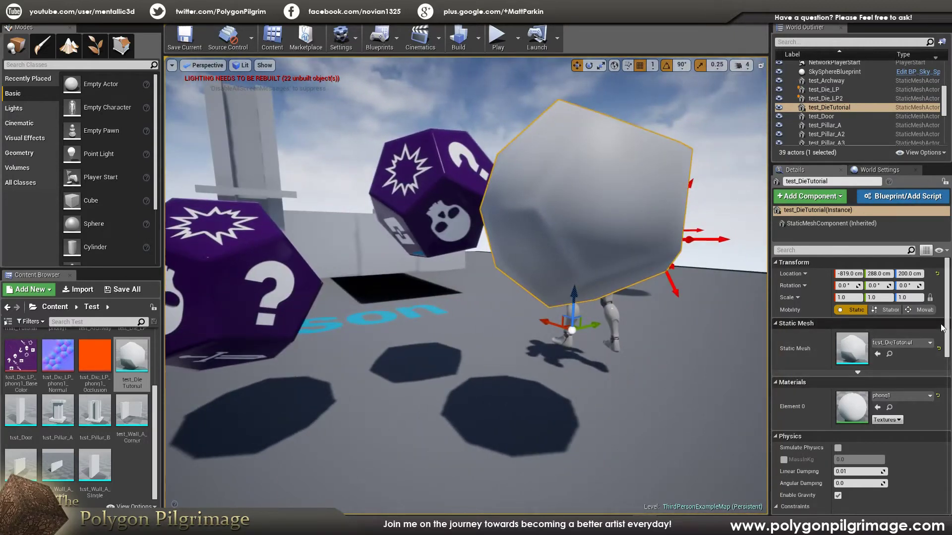
scroll(948, 346, "down", 3)
scroll(942, 345, "down", 6)
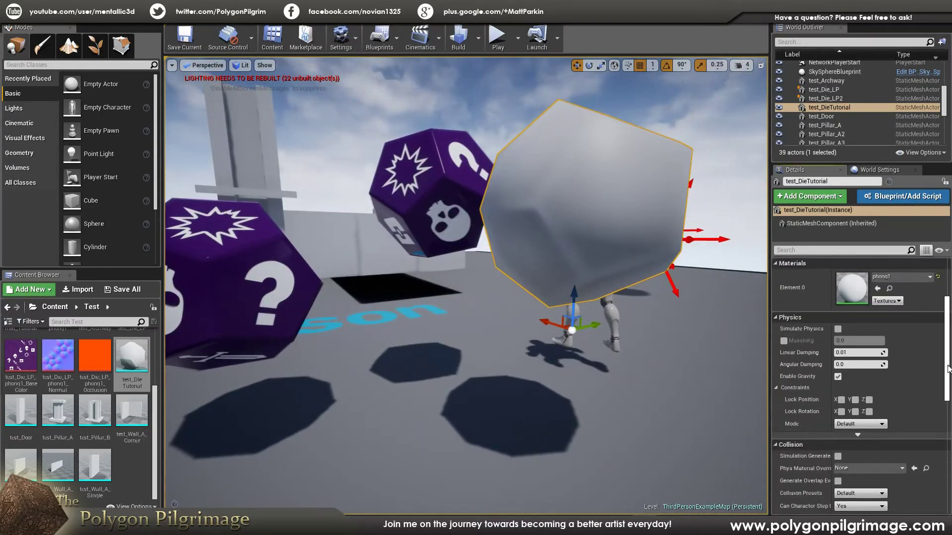
left_click(837, 287)
scroll(869, 376, "down", 3)
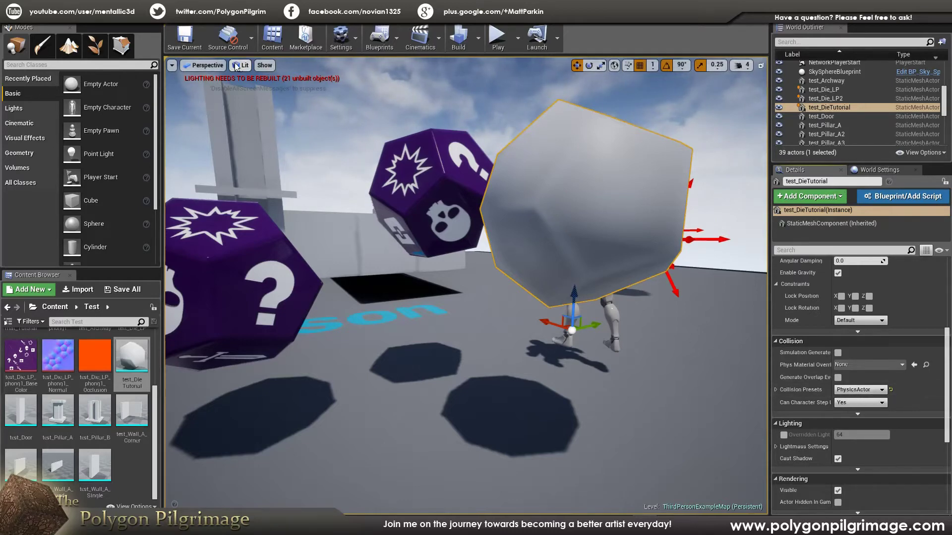
Step: Play the level, run the character into the dice to test their physics, and stop the session
left_click(499, 39)
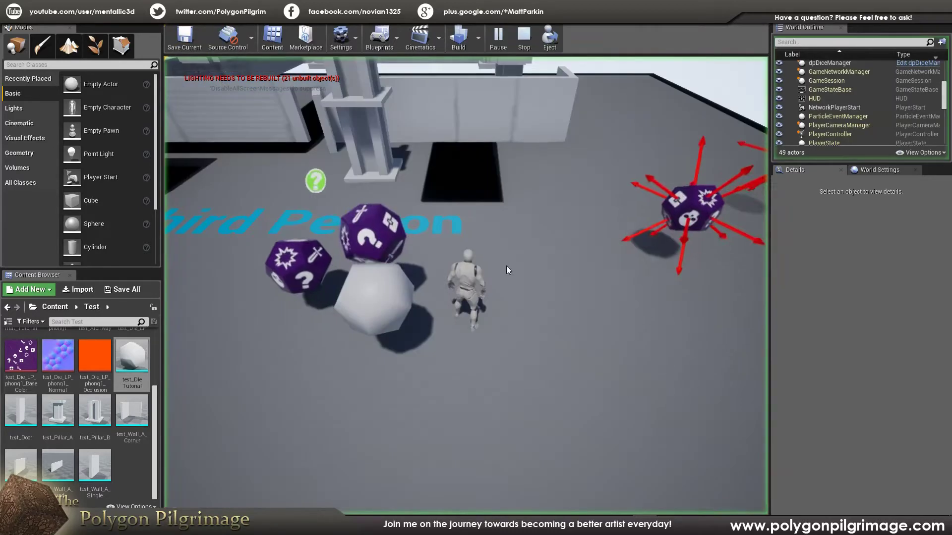
key("w")
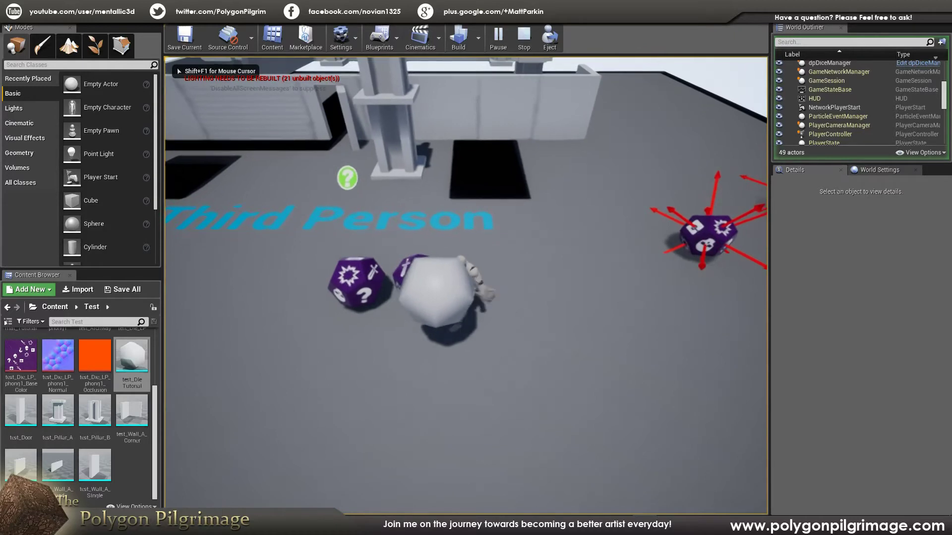
key("a")
key("w")
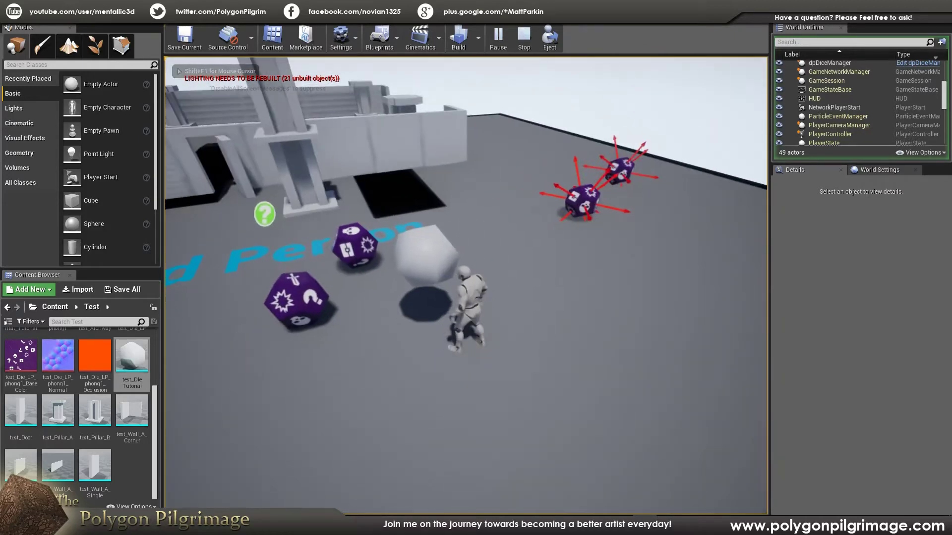
key("Escape")
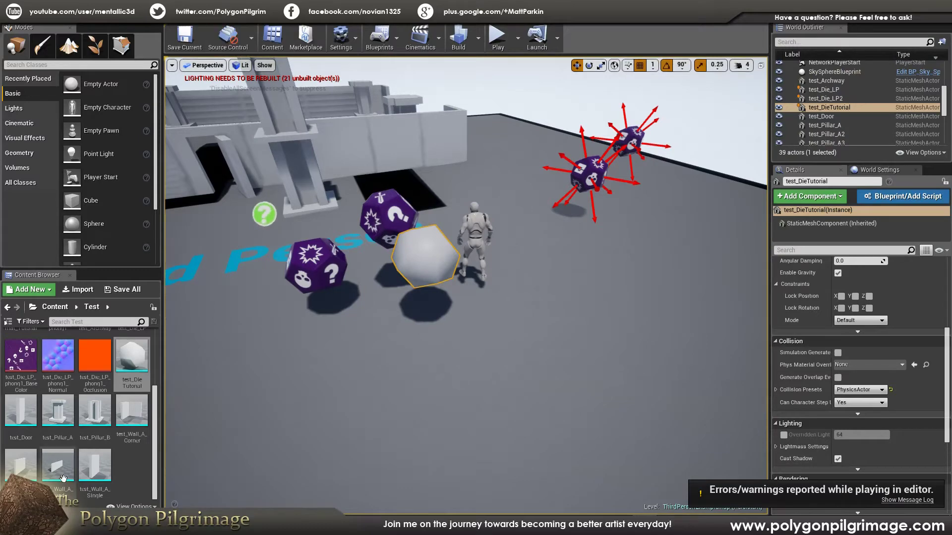
Step: Reopen the test_DieTutorial mesh, set its Collision Complexity to Simple And Complex, and return to the level
double_click(132, 357)
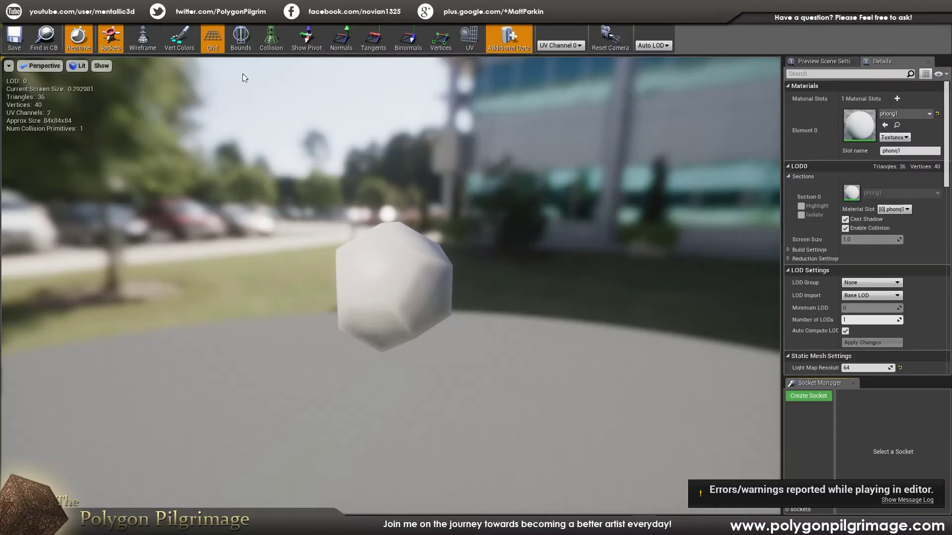
left_click_drag(945, 157, 945, 222)
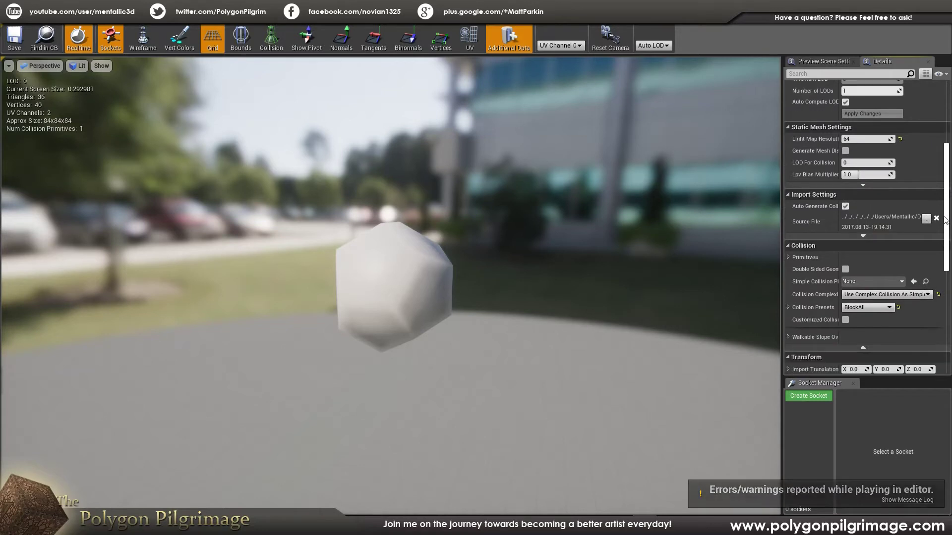
left_click(899, 295)
left_click(865, 310)
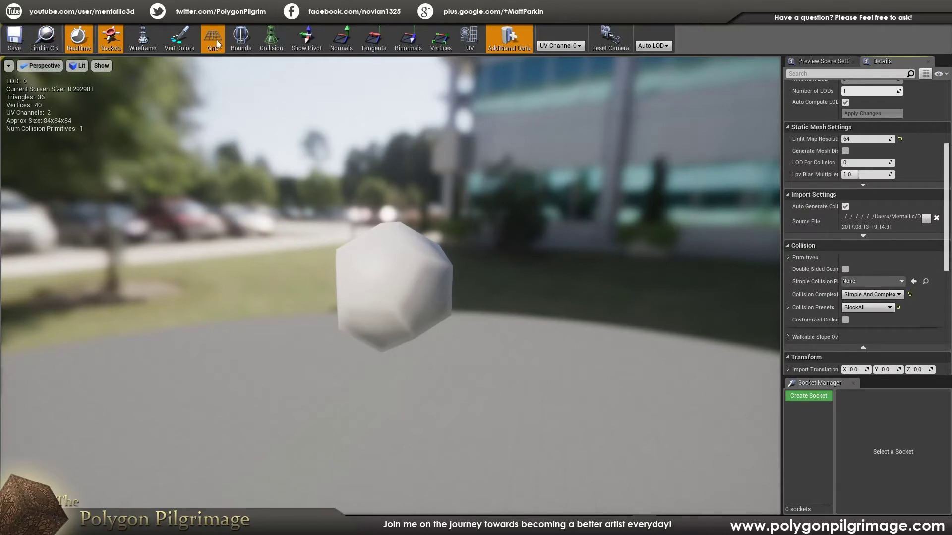
left_click(203, 6)
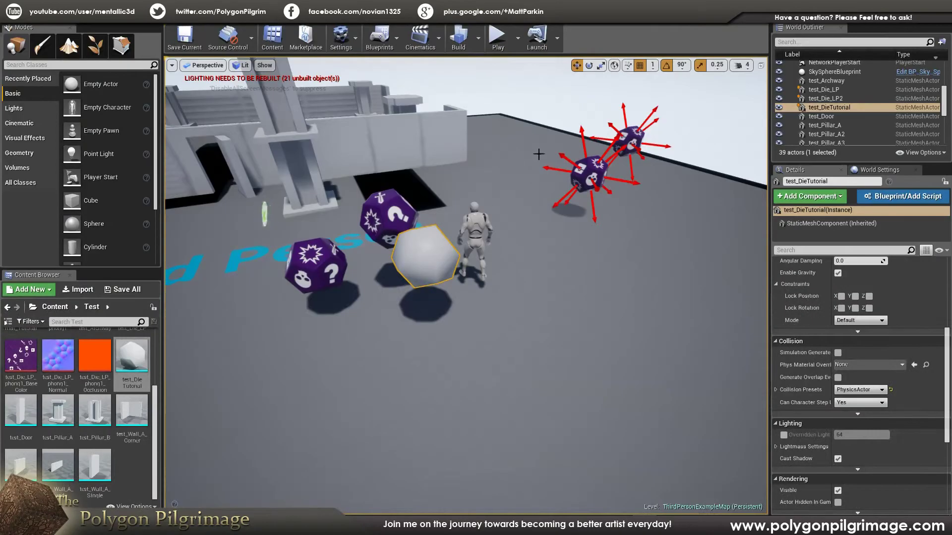
Step: Play the level, run the character into the white die and the purple dice to test their rolling, and stop the session
left_click(497, 45)
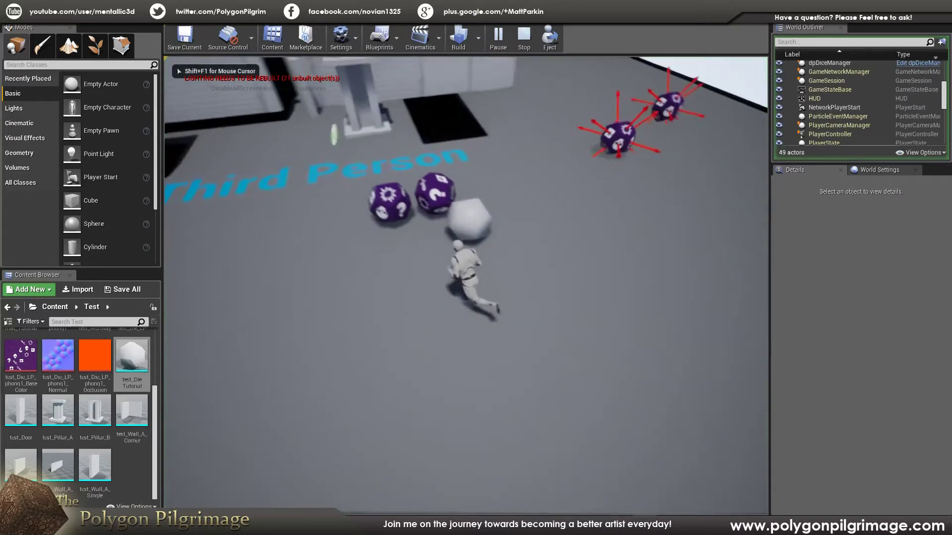
key("w")
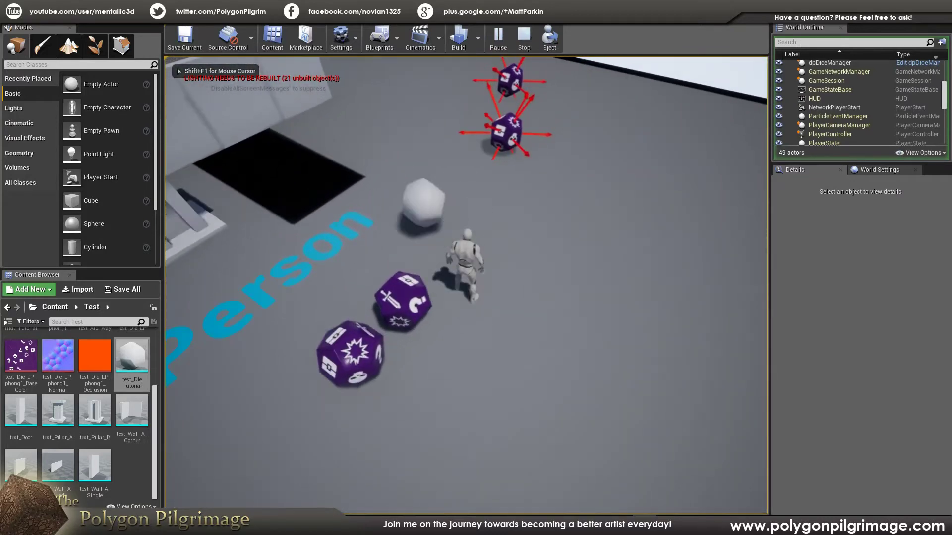
key("w")
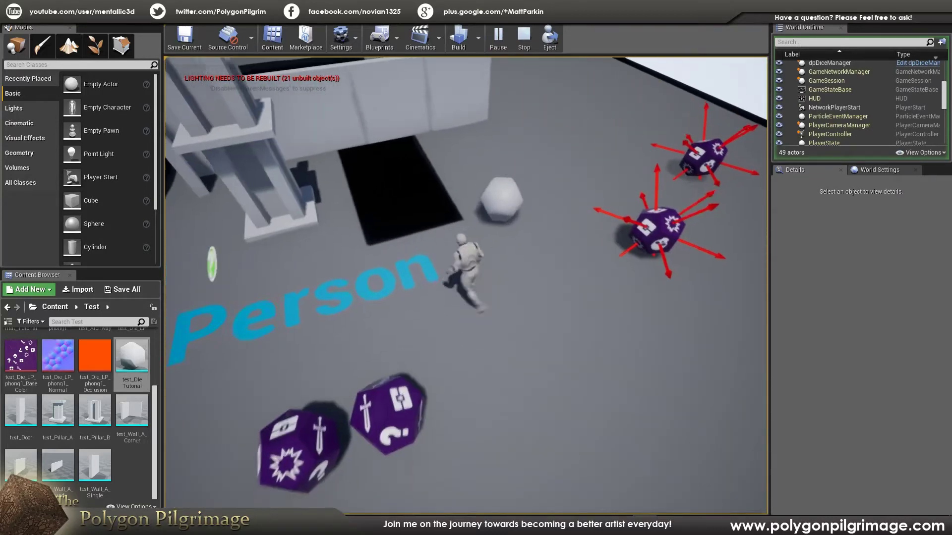
key("s")
key("a")
key("s")
key("w")
key("d")
key("w")
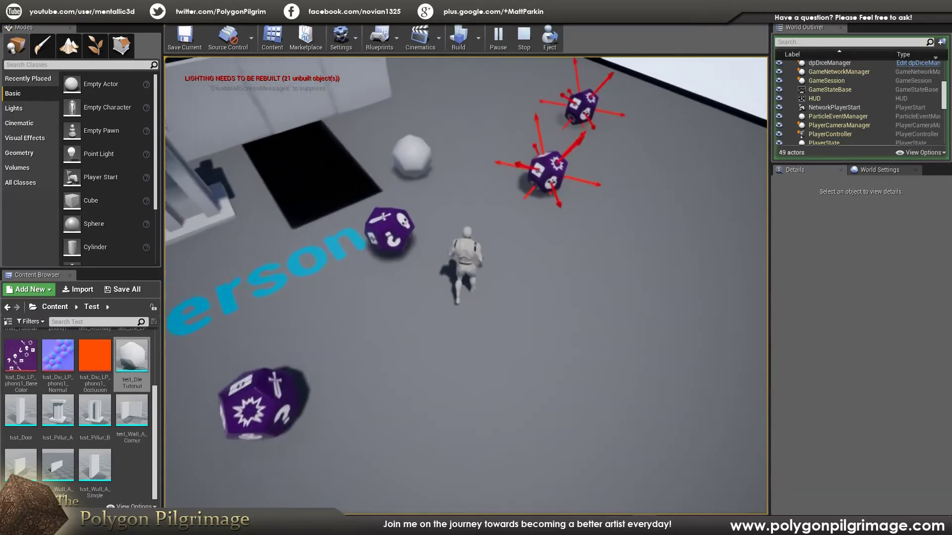
key("s")
key("shift+F1")
key("Escape")
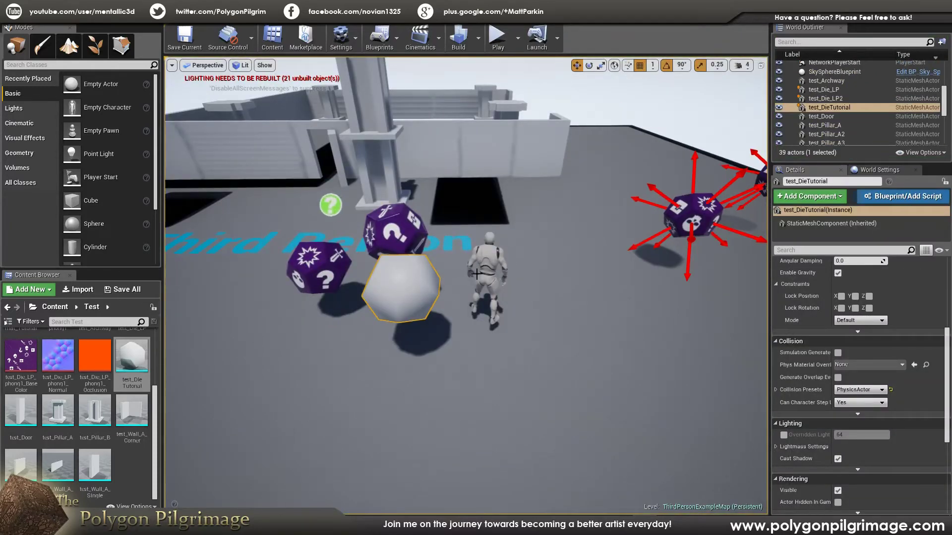
Step: Examine the plain white die up close beside the textured purple dice in the level
right_click_drag(466, 285, 402, 253)
key("w")
key("s")
key("w")
key("s")
right_click_drag(499, 308, 560, 308)
key("a")
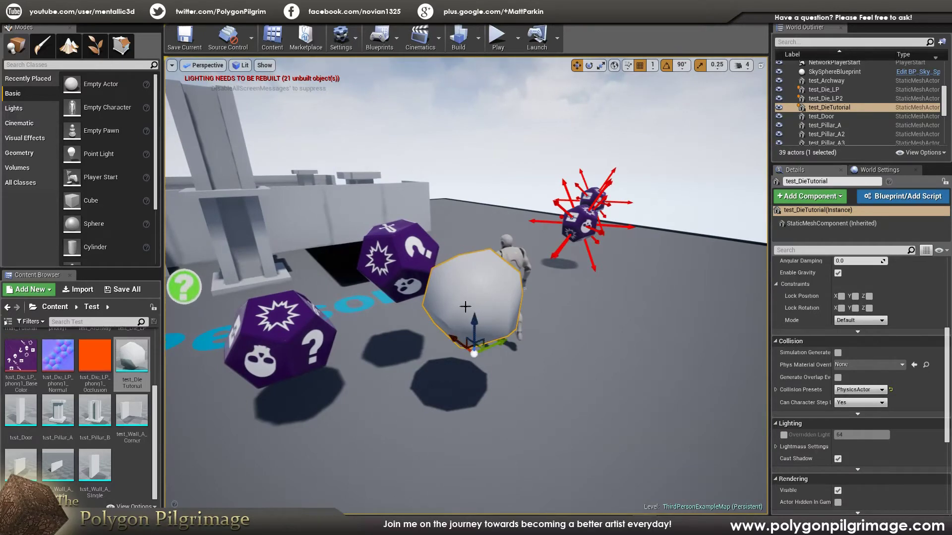
scroll(476, 295, "up", 5)
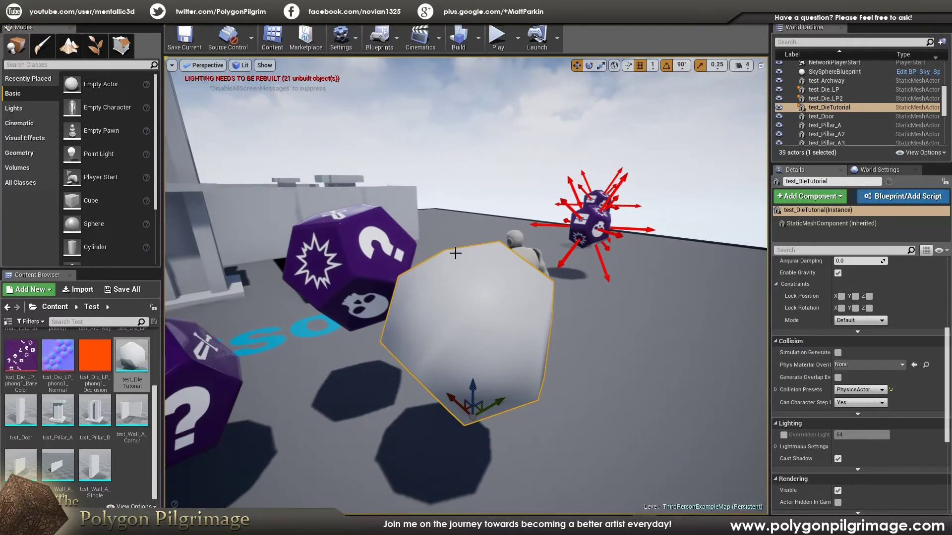
right_click_drag(393, 264, 364, 241)
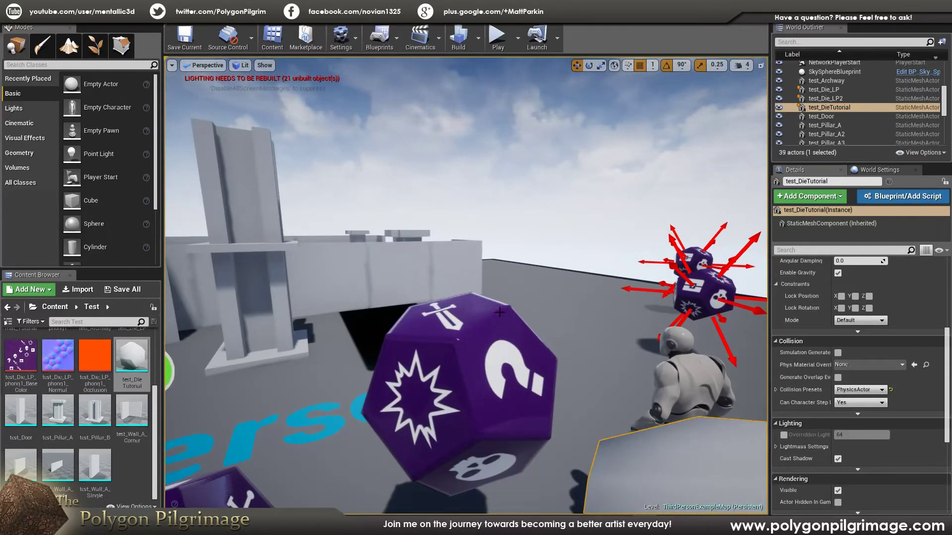
right_click_drag(502, 322, 369, 336)
right_click_drag(474, 332, 458, 347)
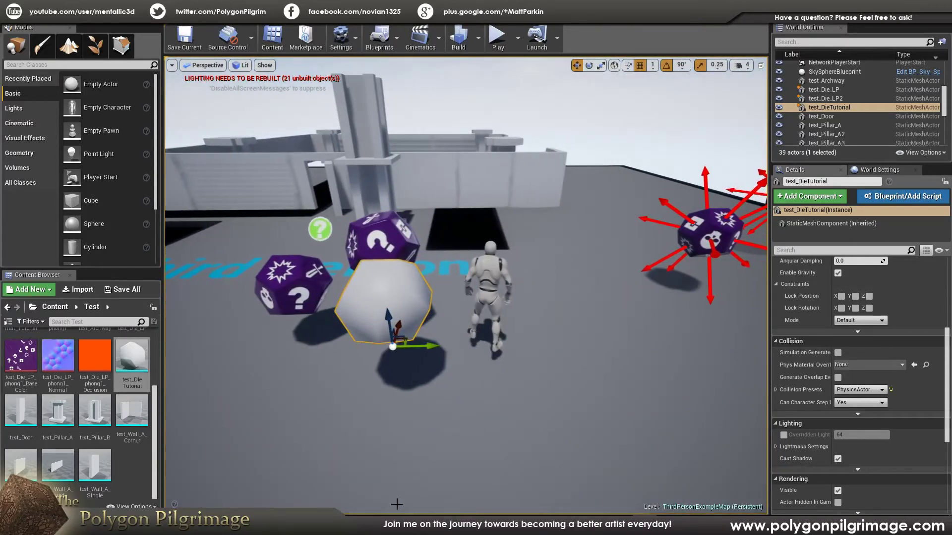
Step: Switch to Substance Painter and examine the icons on the textured die's faces from several sides, with Layer 2 selected
mouse_move(381, 525)
left_click(388, 479)
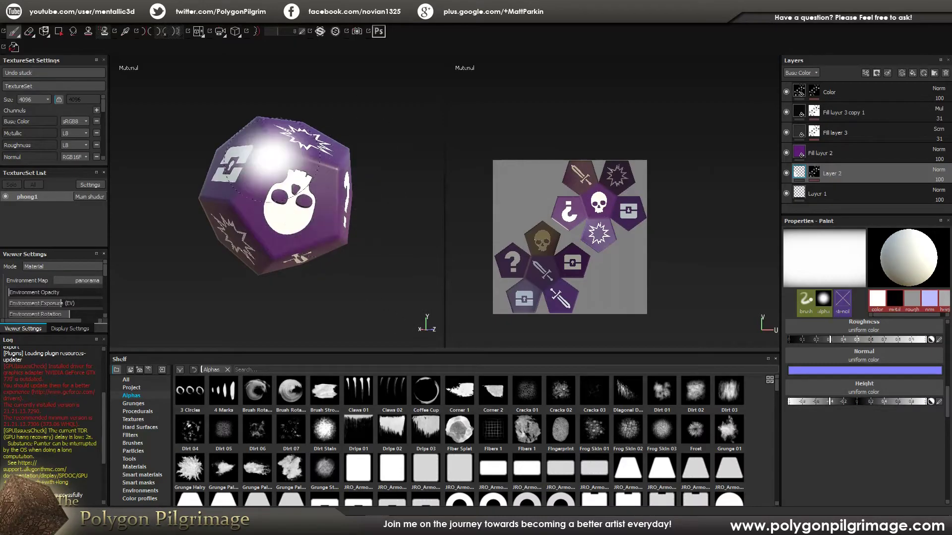
mouse_move(298, 228)
left_mouse_down("alt")
mouse_move(365, 257)
mouse_move(329, 255)
left_mouse_up("alt")
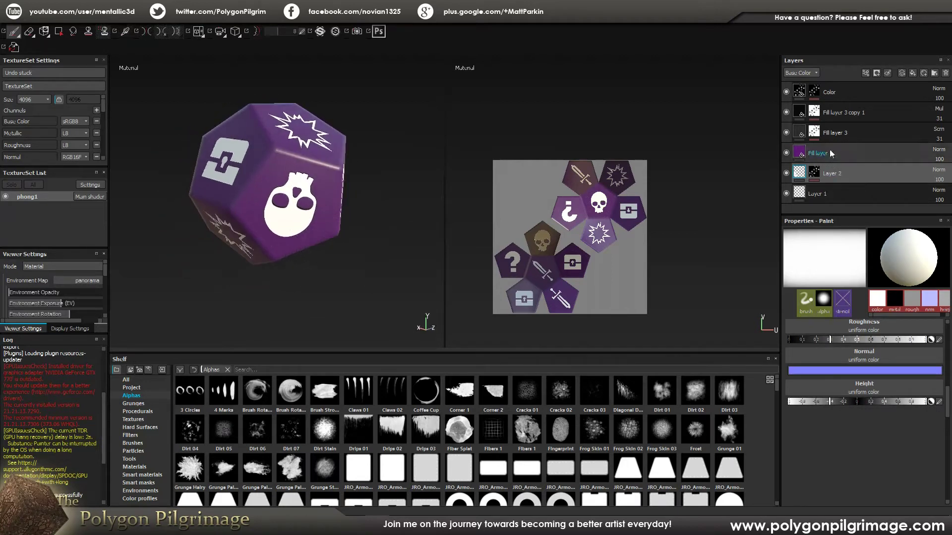
left_click(844, 174)
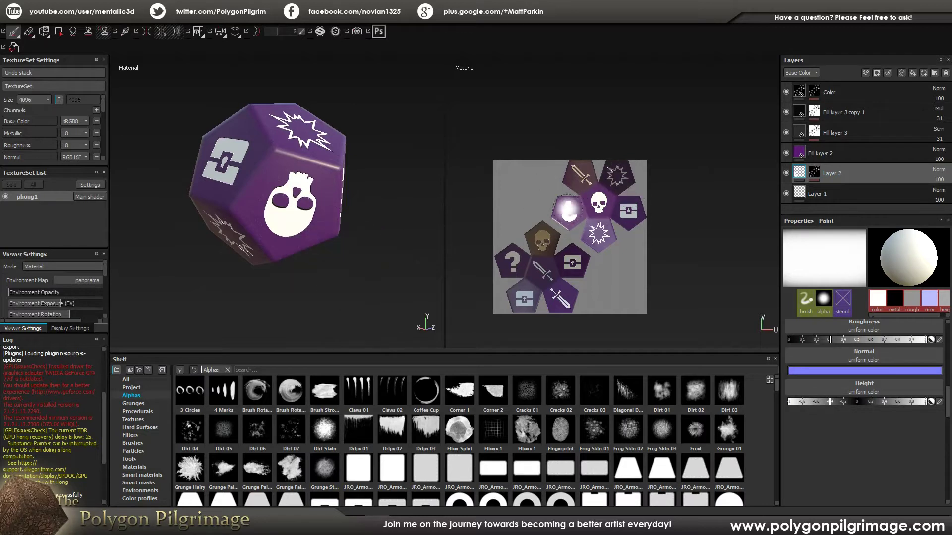
mouse_move(382, 251)
left_mouse_down("alt")
mouse_move(351, 238)
mouse_move(374, 261)
mouse_move(327, 232)
mouse_move(298, 240)
left_mouse_up("alt")
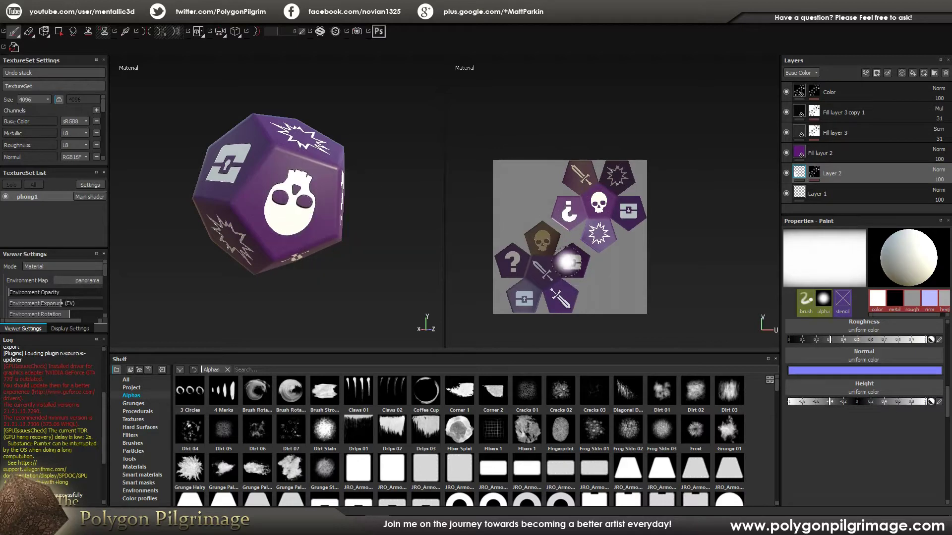
mouse_move(393, 240)
left_mouse_down("alt")
mouse_move(329, 229)
mouse_move(388, 213)
mouse_move(272, 142)
mouse_move(213, 198)
mouse_move(298, 213)
mouse_move(395, 252)
mouse_move(340, 218)
mouse_move(352, 247)
mouse_move(349, 237)
left_mouse_up("alt")
middle_click_drag(342, 236, 387, 241, "alt")
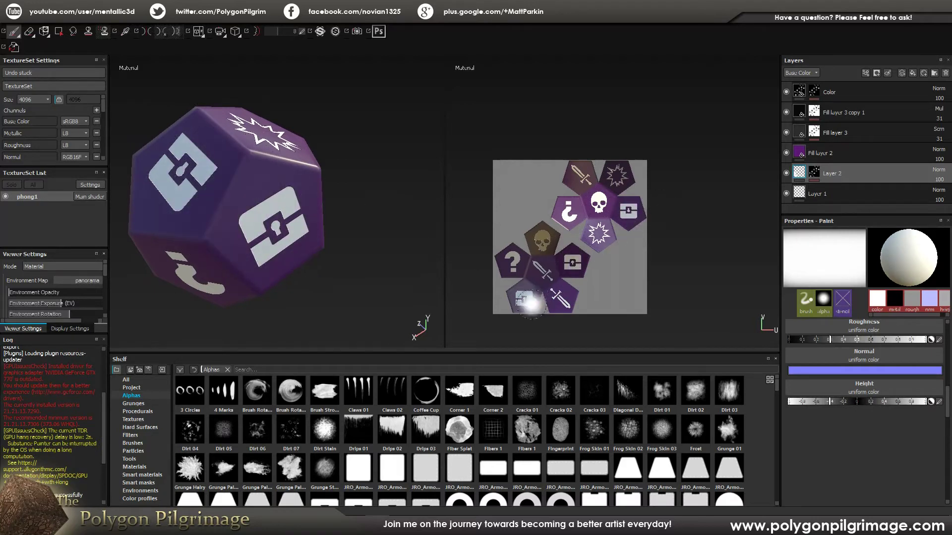
mouse_move(347, 255)
left_mouse_down("alt")
mouse_move(332, 250)
mouse_move(354, 247)
mouse_move(329, 251)
left_mouse_up("alt")
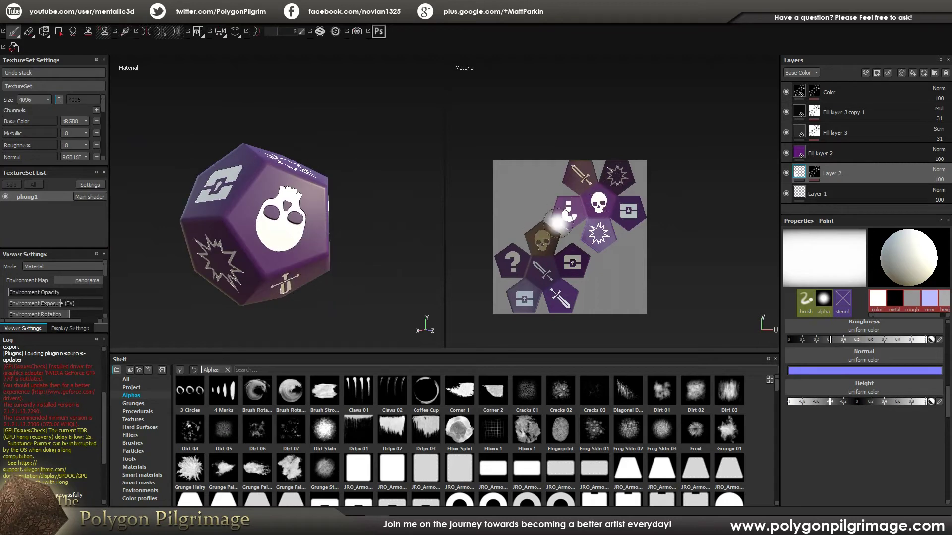
left_click_drag(399, 213, 297, 287, "alt")
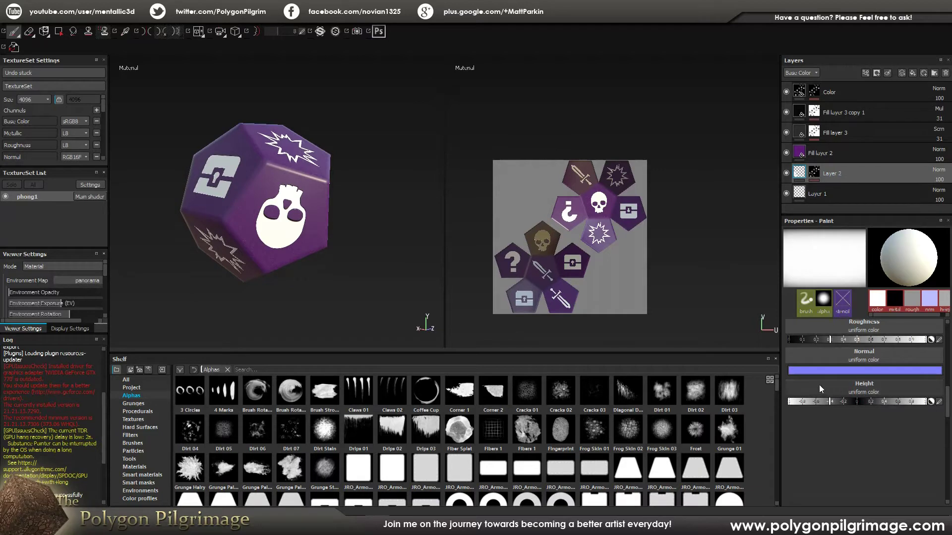
Step: Review Layer 2's paint material channels and inspect the fill applied to its mask
scroll(819, 385, "up", 2)
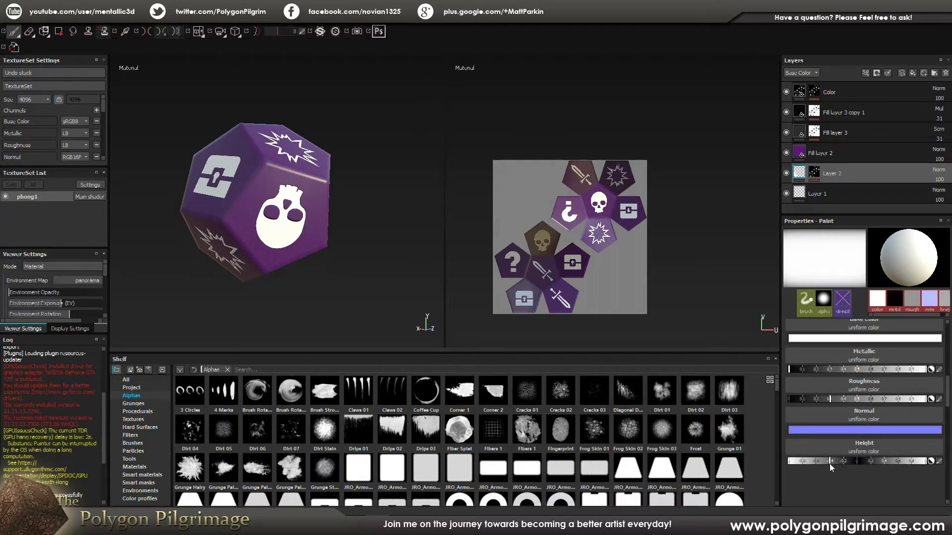
scroll(828, 462, "up", 2)
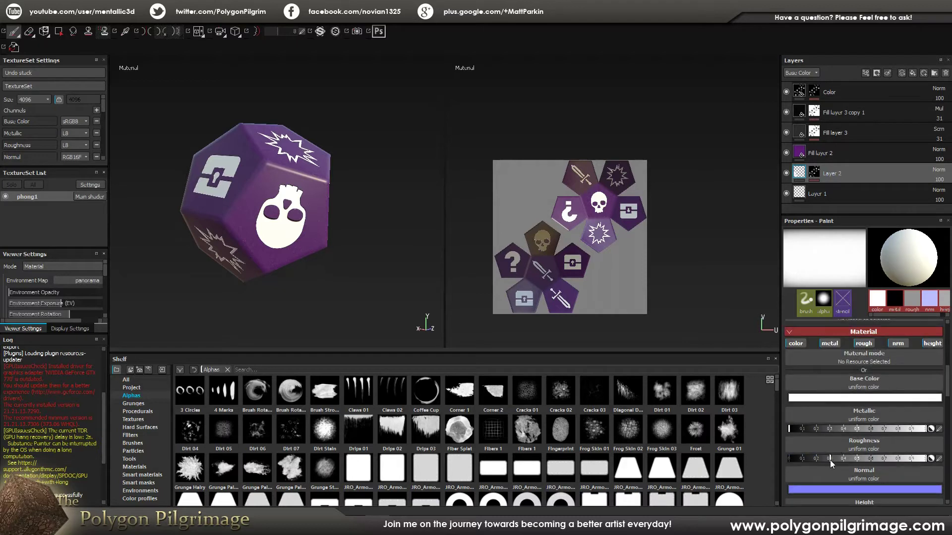
scroll(830, 460, "up", 1)
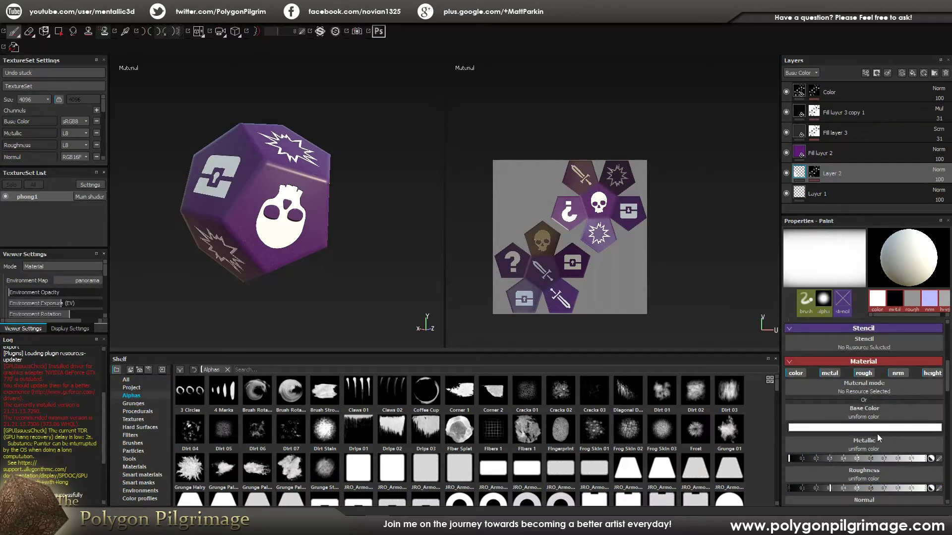
left_click(879, 72)
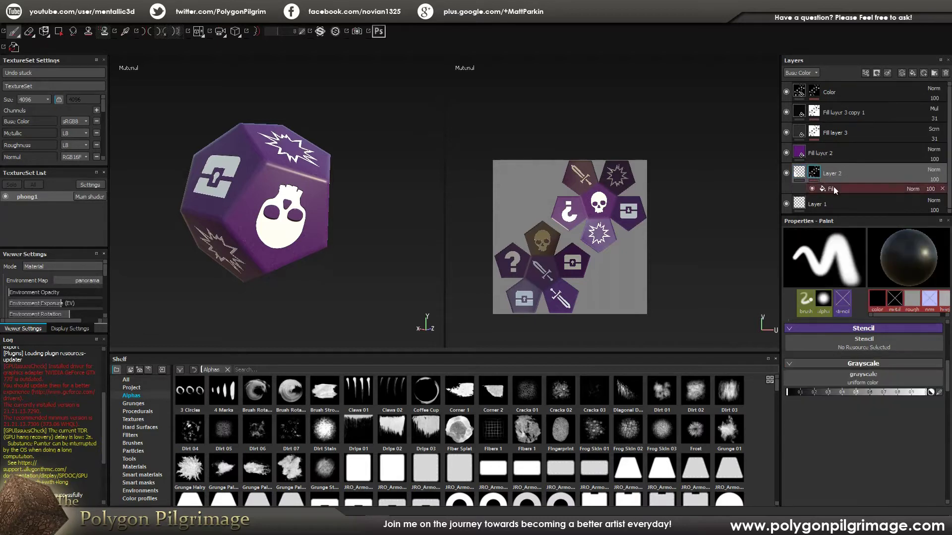
left_click(833, 187)
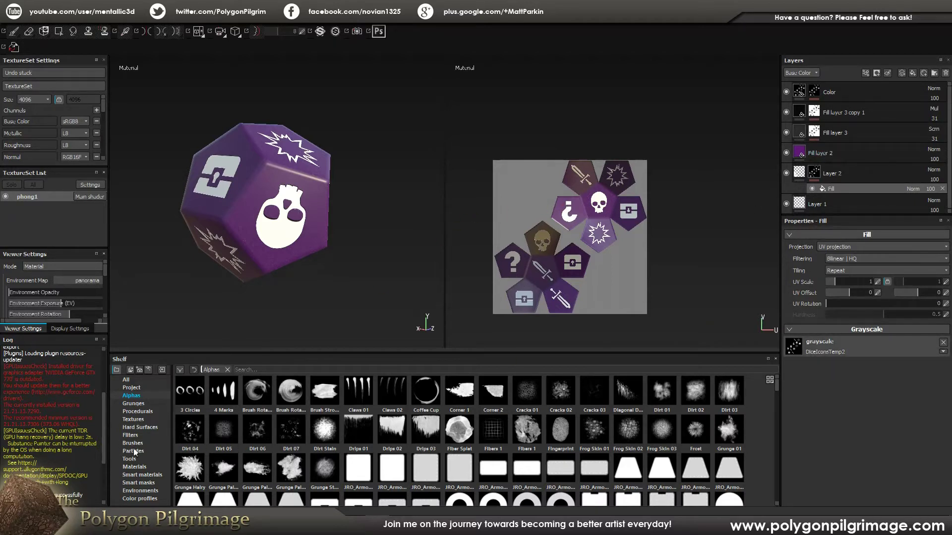
Step: Import DiceIconsTemp2.png as a texture into the current session and preview it among the shelf's textures
left_click(136, 421)
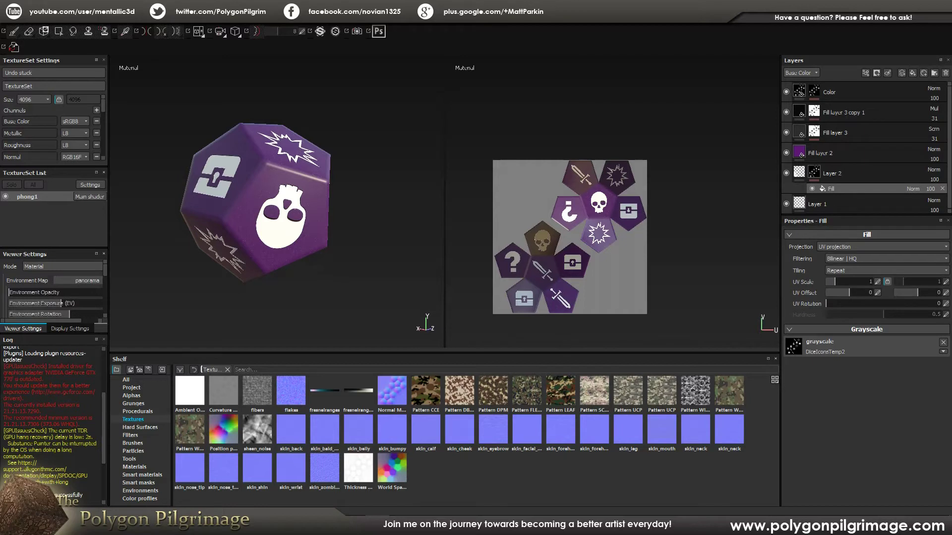
left_click_drag(340, 207, 312, 204, "alt")
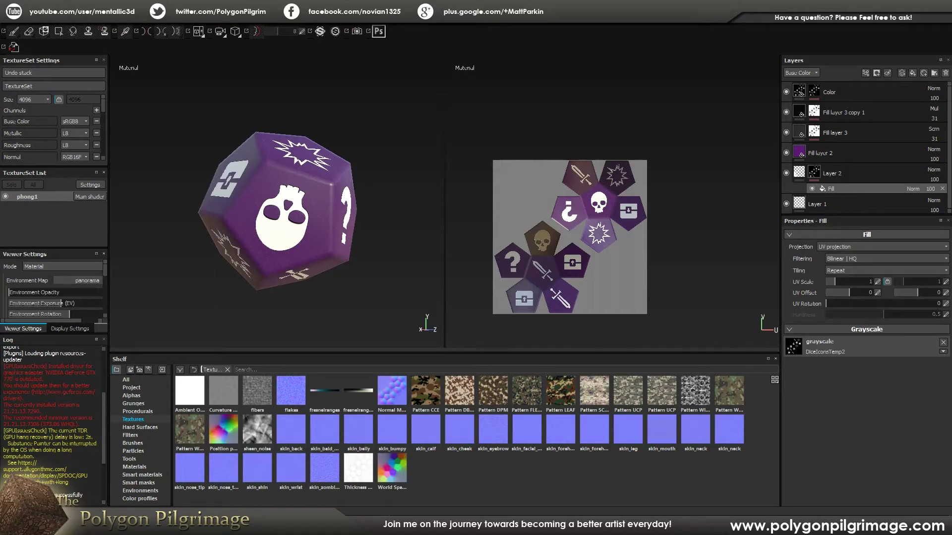
left_click_drag(0, 110, 0, 94)
left_click_drag(0, 198, 489, 481)
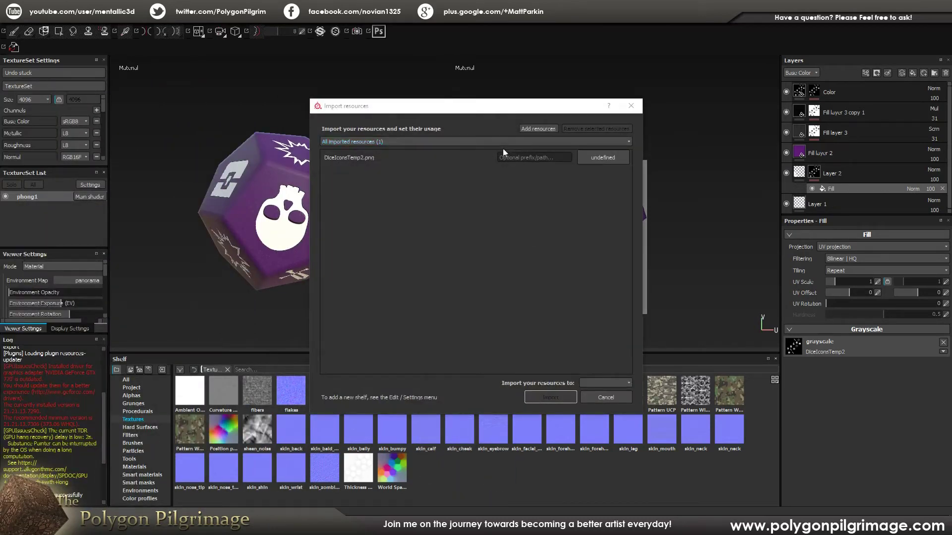
left_click(599, 162)
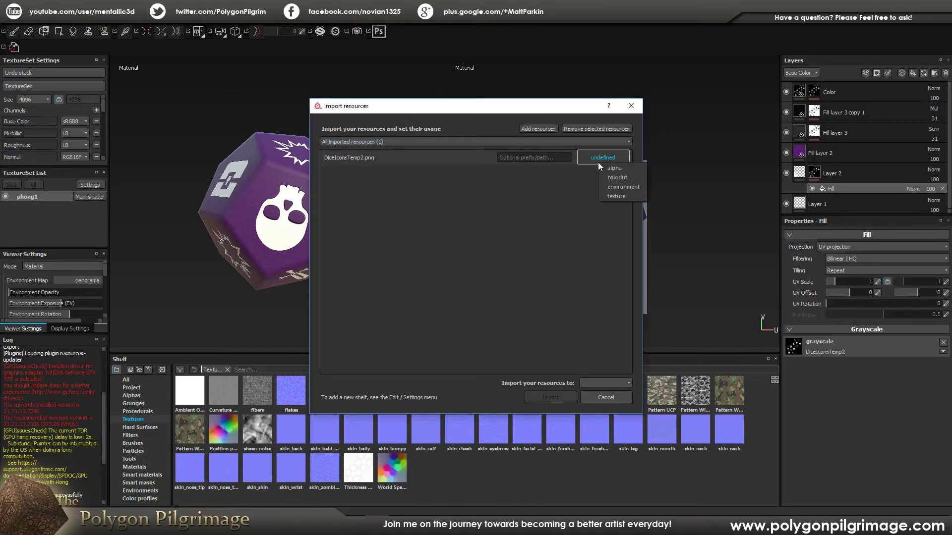
left_click(619, 197)
left_click(623, 383)
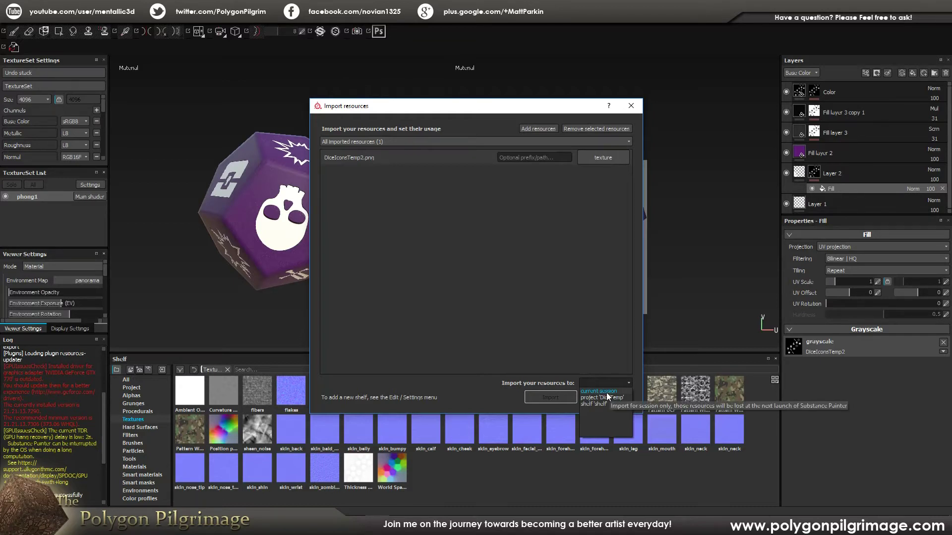
left_click(606, 393)
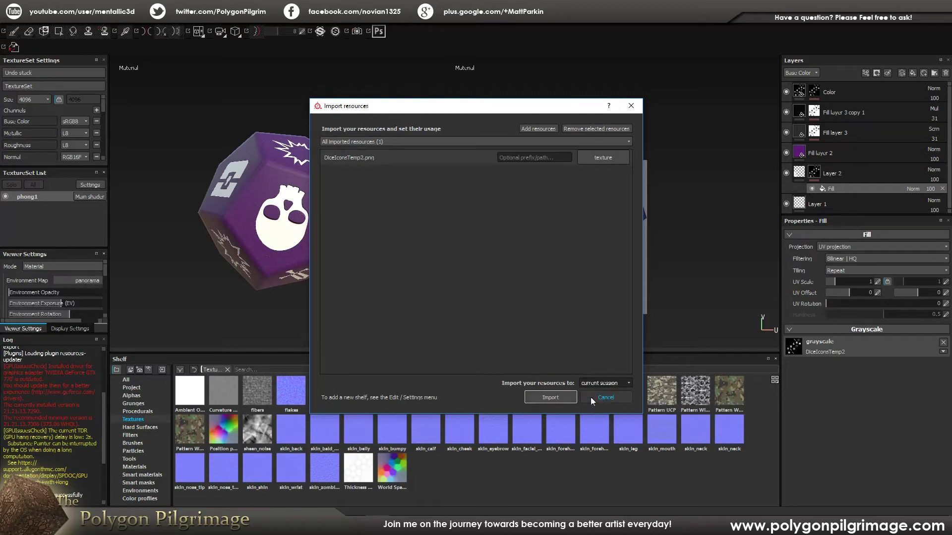
left_click(556, 399)
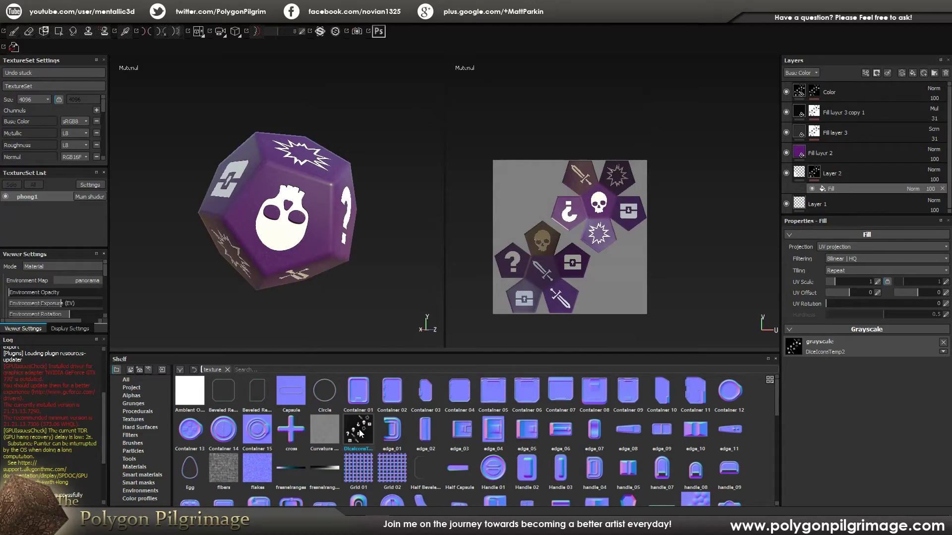
left_click(131, 420)
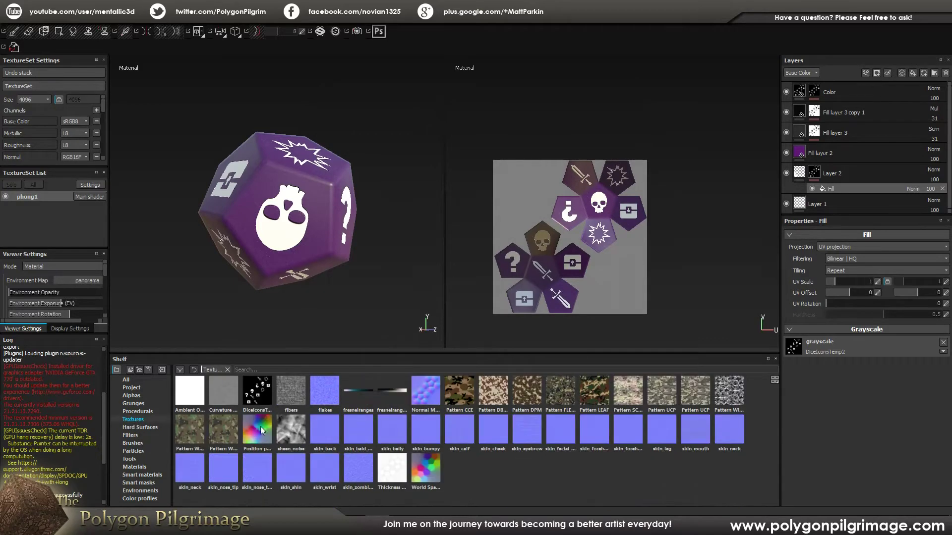
mouse_move(259, 389)
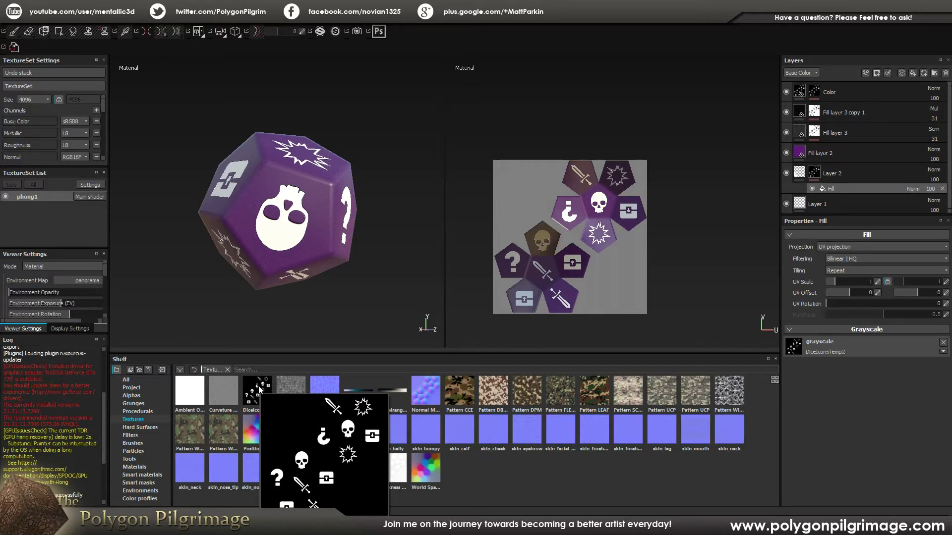
Step: Open the bitmap mask picker for Layer 2 and search it for DiceIcon
left_click(796, 174)
right_click(801, 171)
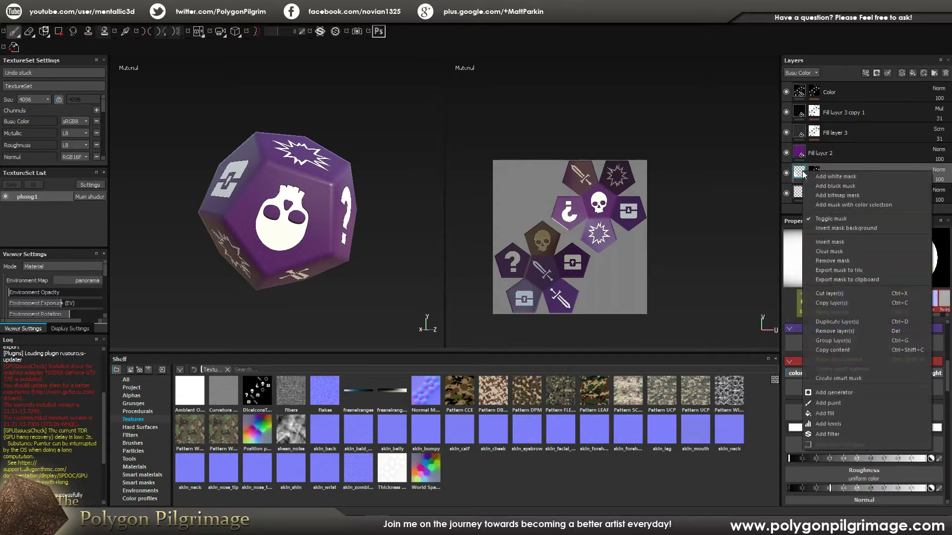
left_click(842, 202)
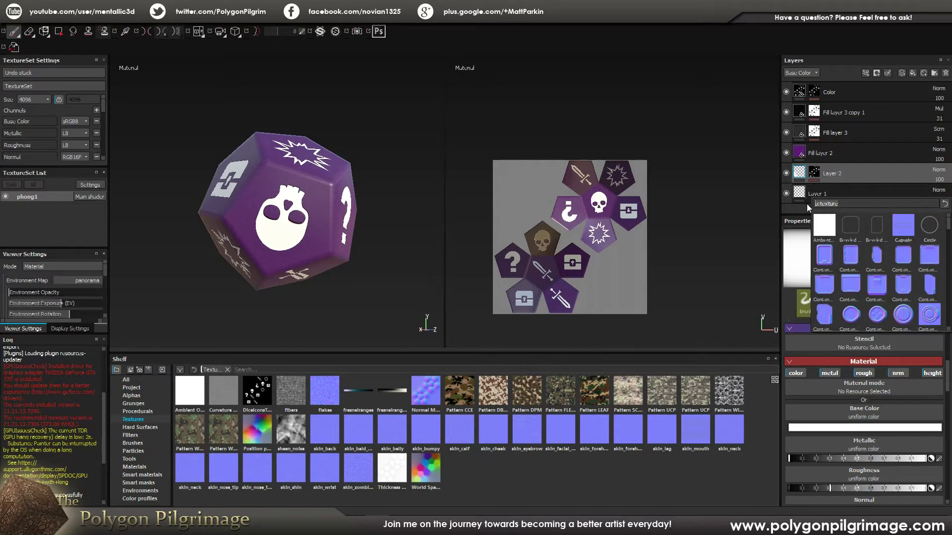
type("DiceIcon")
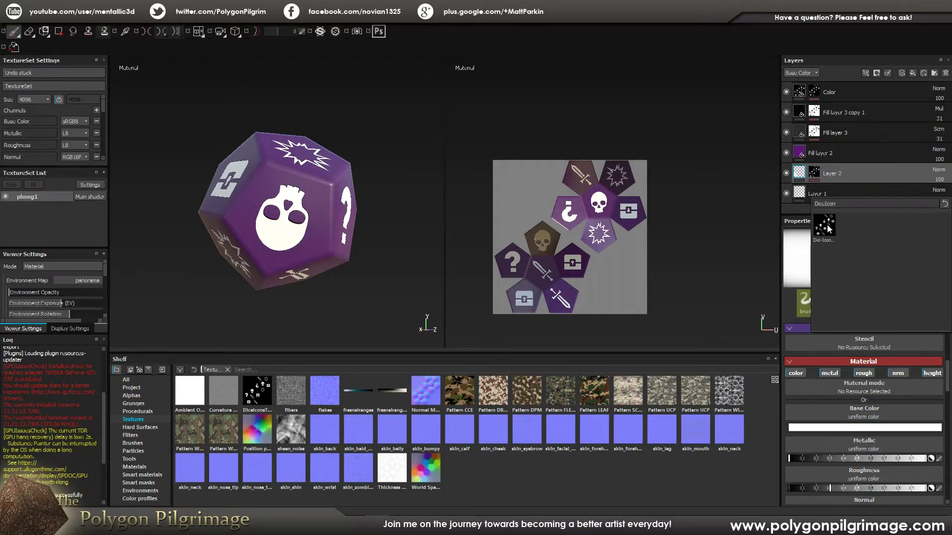
Step: Inspect the fill in Layer 2's mask and return to the layer's paint content
left_click(814, 173)
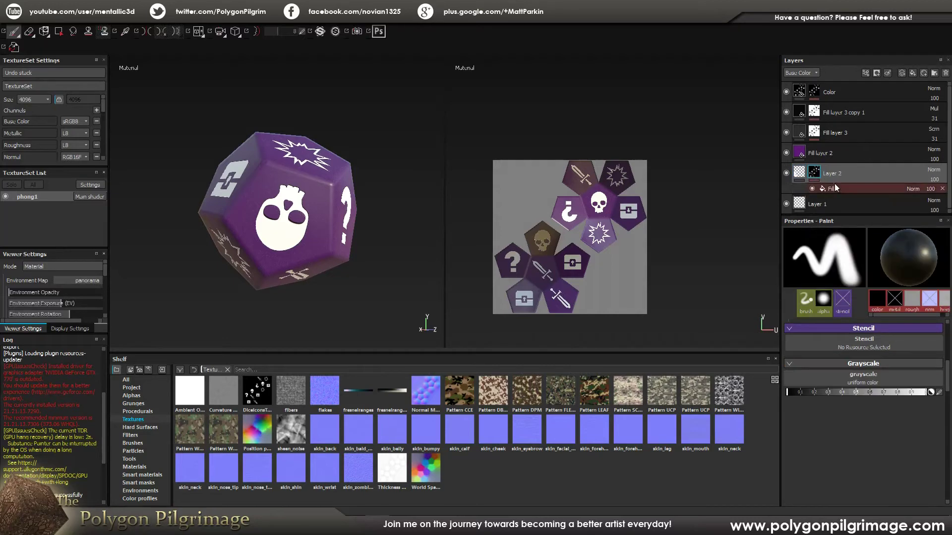
left_click(838, 187)
left_click(800, 171)
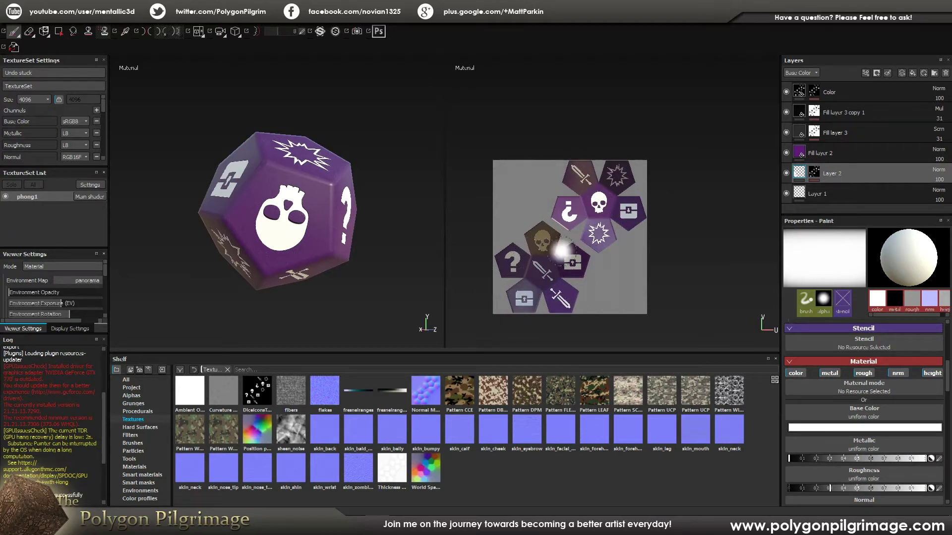
Step: Review the remaining paint channels of Layer 2, including height, and examine the skull icon's engraving on the die
scroll(863, 475, "down", 3)
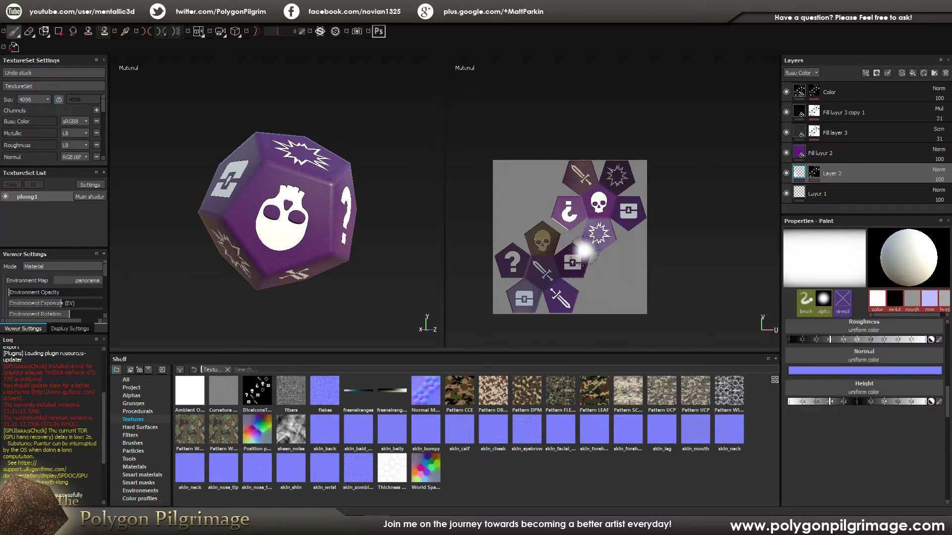
mouse_move(812, 177)
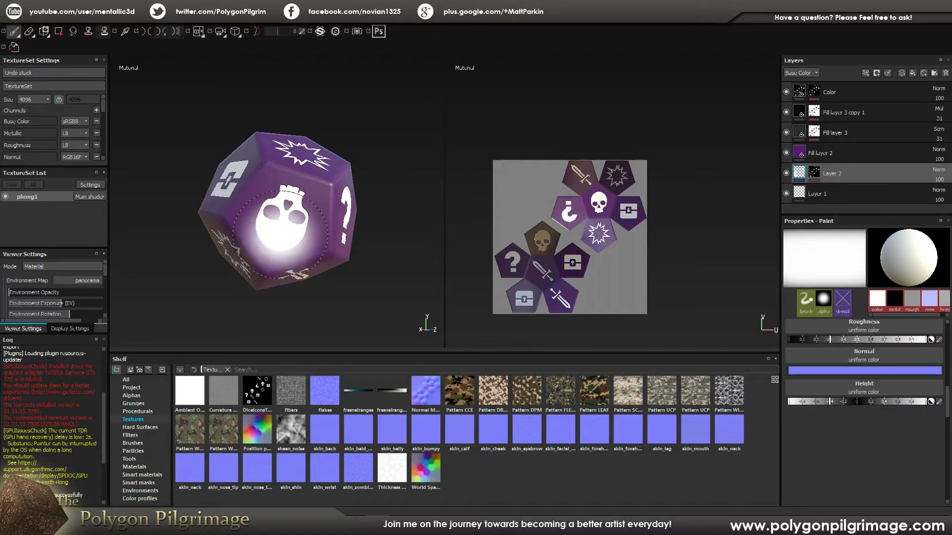
mouse_move(291, 233)
left_mouse_down("alt")
mouse_move(338, 242)
mouse_move(357, 223)
mouse_move(336, 231)
left_mouse_up("alt")
scroll(325, 234, "up", 5)
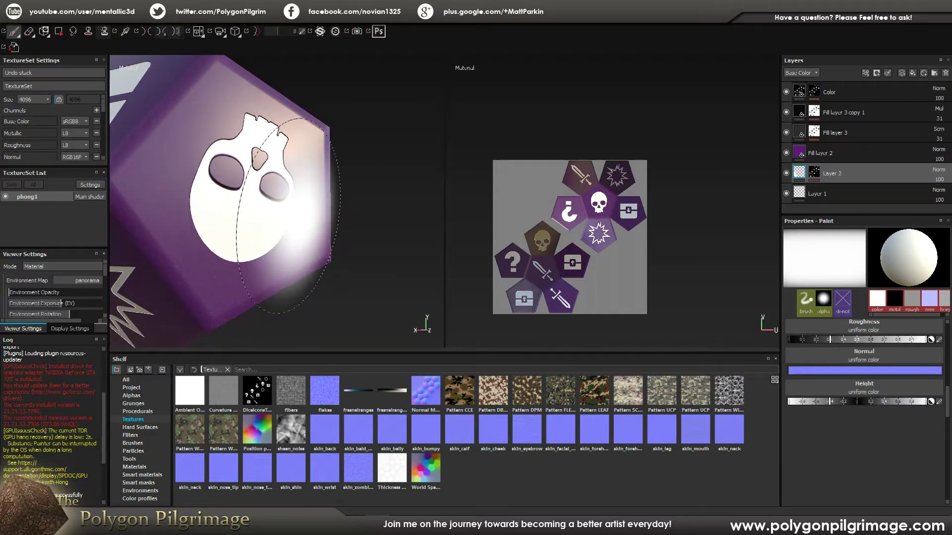
scroll(365, 254, "down", 5)
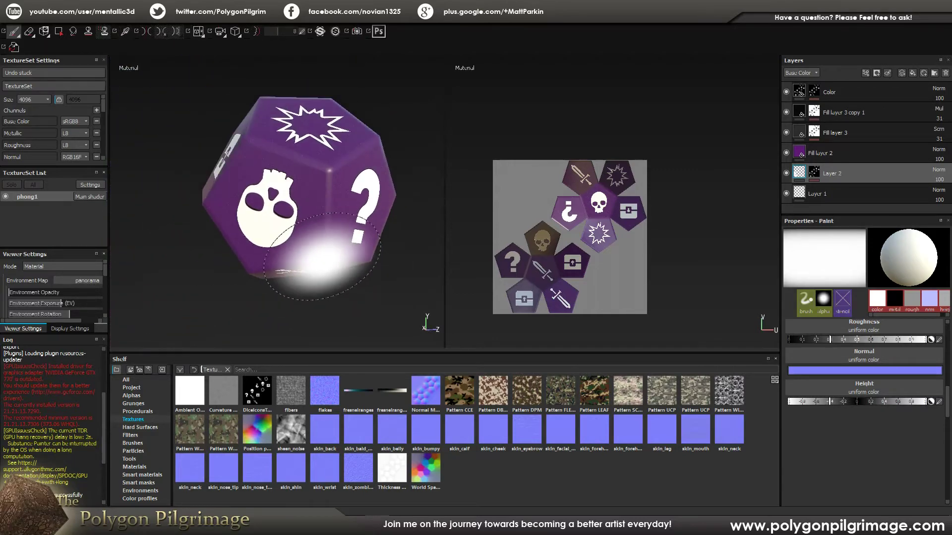
left_click_drag(374, 208, 330, 192, "alt")
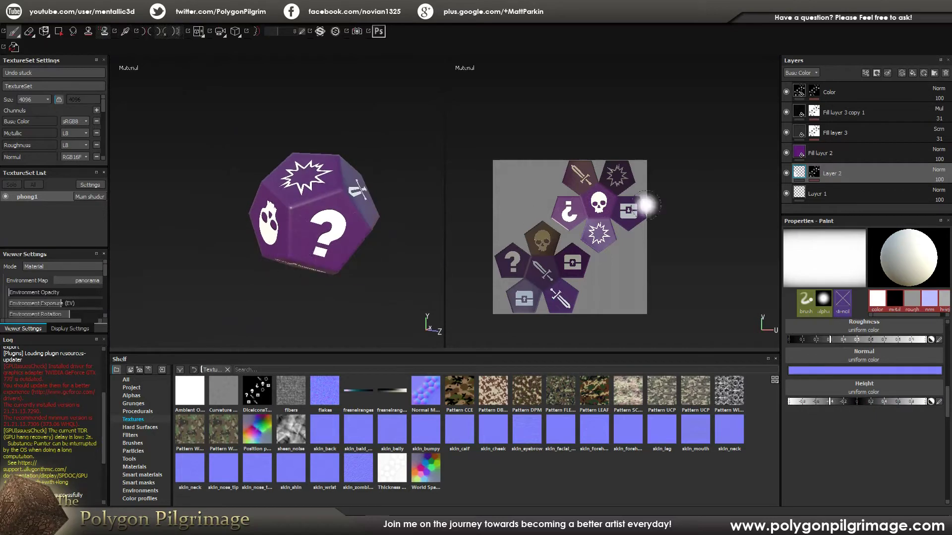
Step: Hide the Color layer and the fill layers above Layer 2 to examine the engraved icons on the bare die
left_click(786, 133)
left_click(786, 93)
mouse_move(329, 213)
left_mouse_down("alt")
mouse_move(438, 200)
mouse_move(375, 251)
mouse_move(251, 248)
mouse_move(230, 237)
mouse_move(234, 195)
mouse_move(291, 166)
mouse_move(344, 249)
mouse_move(336, 230)
mouse_move(340, 245)
mouse_move(327, 234)
mouse_move(323, 278)
mouse_move(318, 266)
mouse_move(366, 255)
mouse_move(365, 227)
mouse_move(350, 226)
left_mouse_up("alt")
scroll(339, 245, "up", 2)
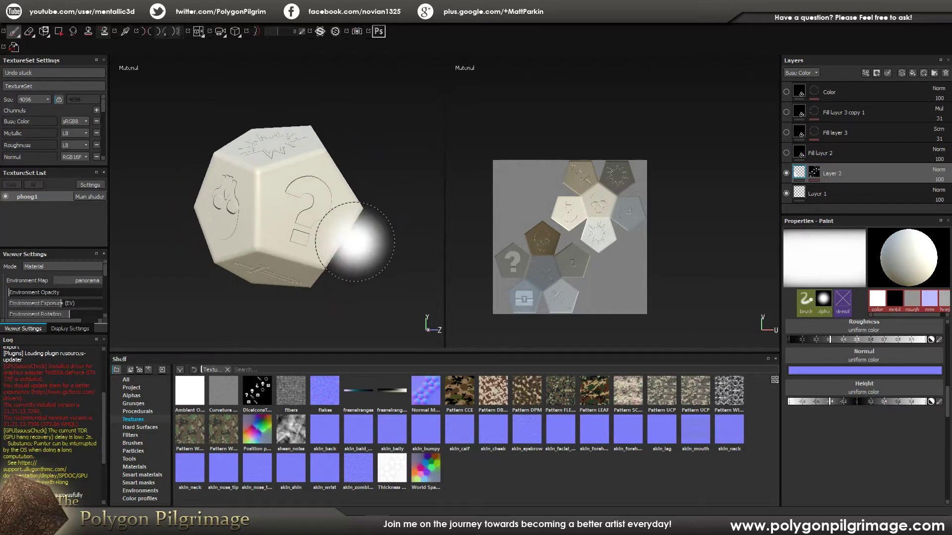
Step: Show Fill layer 2 and review its purple base color and roughness settings on the die
left_click(786, 153)
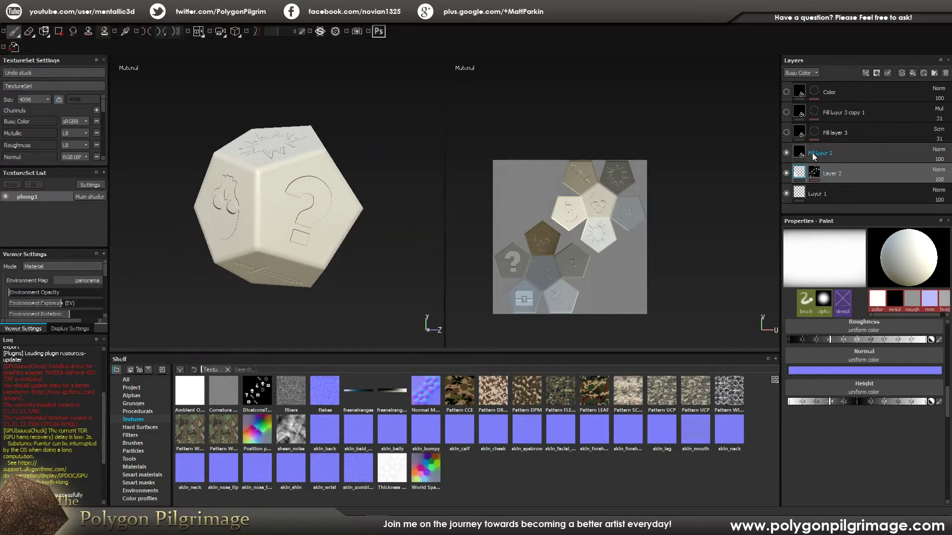
left_click(842, 155)
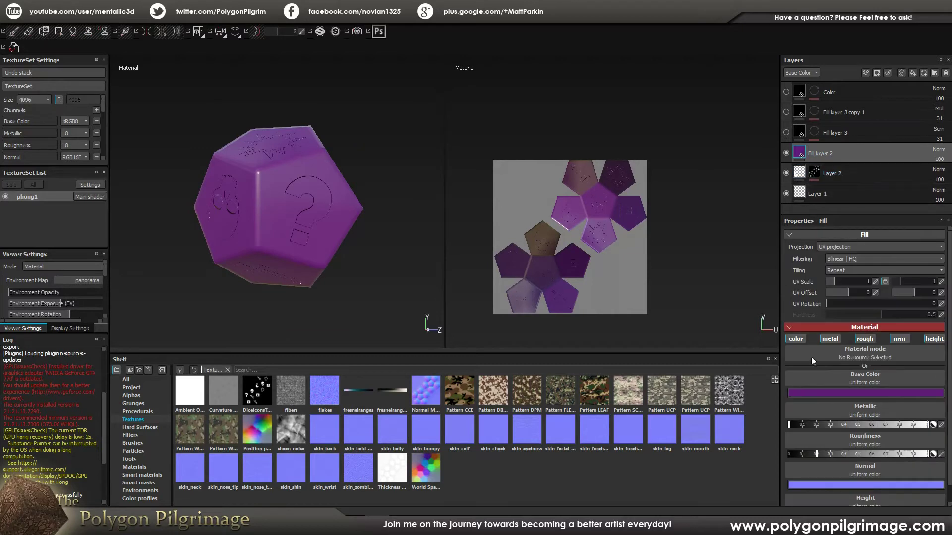
scroll(839, 409, "down", 1)
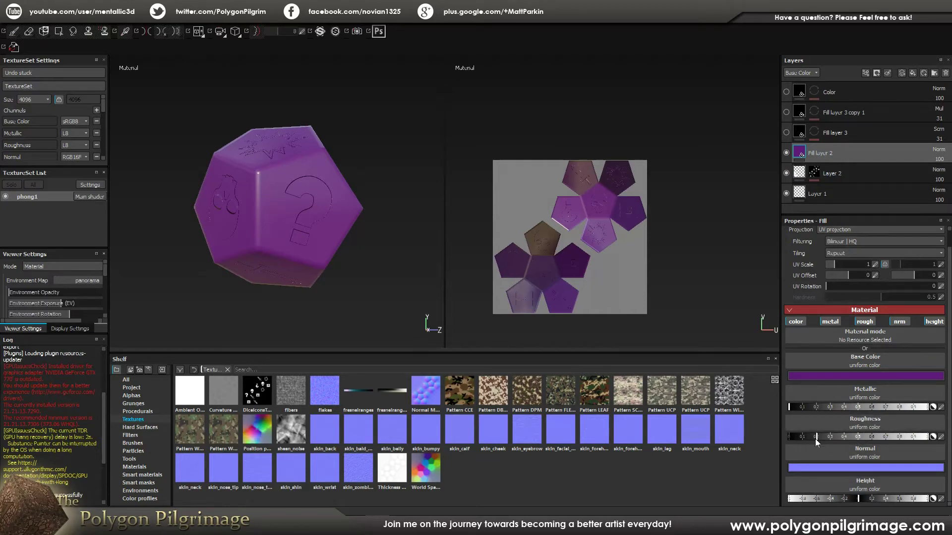
left_click_drag(366, 258, 426, 248, "alt")
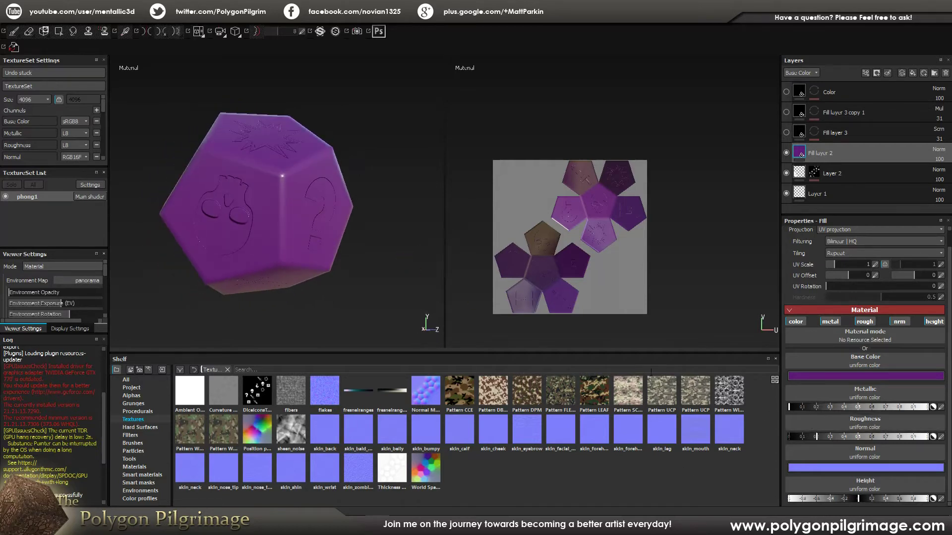
left_click_drag(286, 236, 289, 148, "alt")
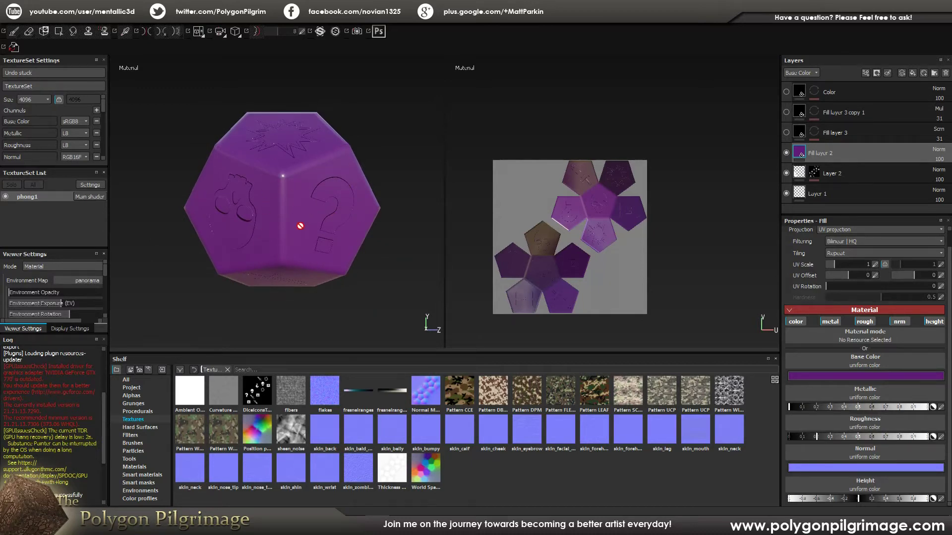
Step: Show Fill layer 3 and examine its Dirt 6 base color detail across the die's faces
left_click(803, 136)
left_click(786, 132)
left_click_drag(302, 225, 274, 218, "alt")
right_click_drag(295, 229, 341, 236, "alt")
mouse_move(342, 235)
left_mouse_down("alt")
mouse_move(276, 271)
mouse_move(276, 260)
mouse_move(302, 264)
mouse_move(306, 253)
mouse_move(347, 248)
mouse_move(276, 222)
mouse_move(317, 244)
mouse_move(327, 238)
left_mouse_up("alt")
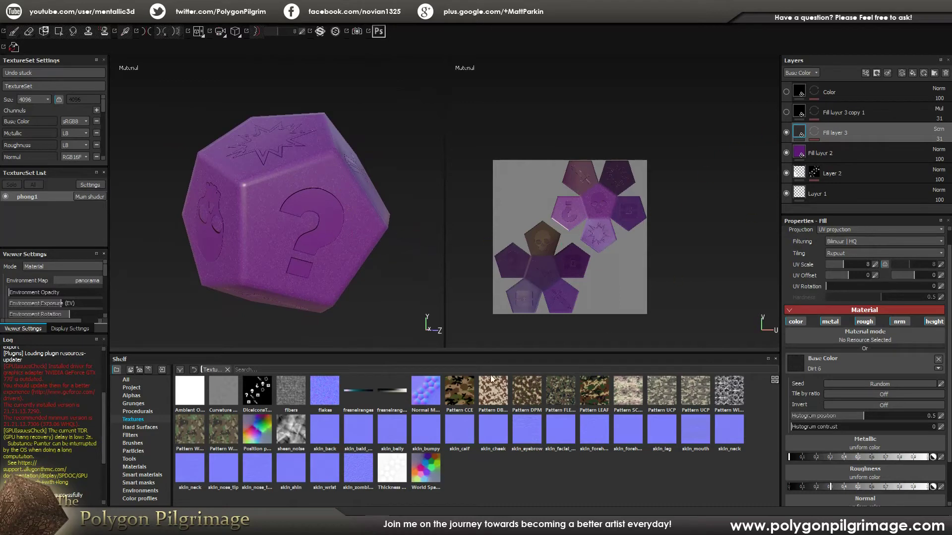
Step: List the shelf's procedural textures and set Fill layer 3's UV scale to 8
double_click(845, 133)
left_click(132, 410)
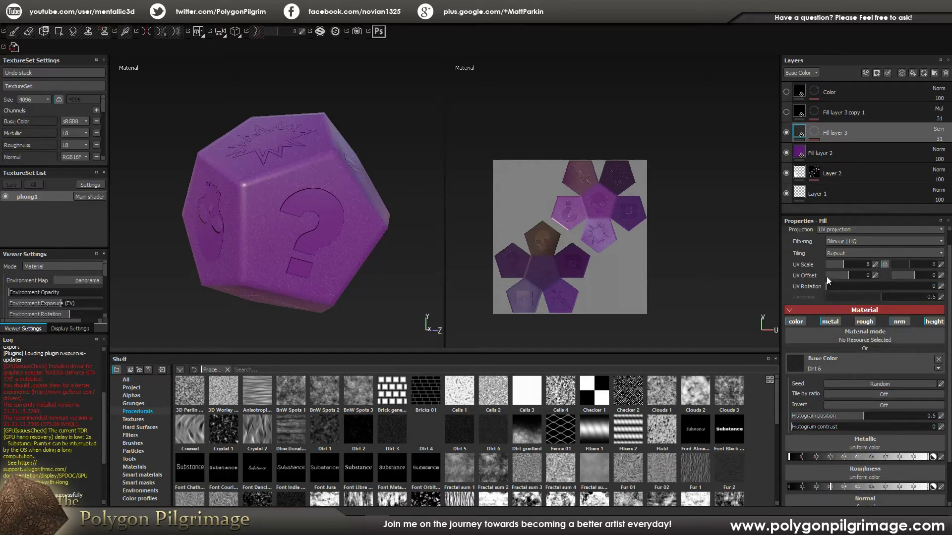
left_click(875, 265)
type("8")
key("Return")
left_click_drag(287, 304, 334, 208, "alt")
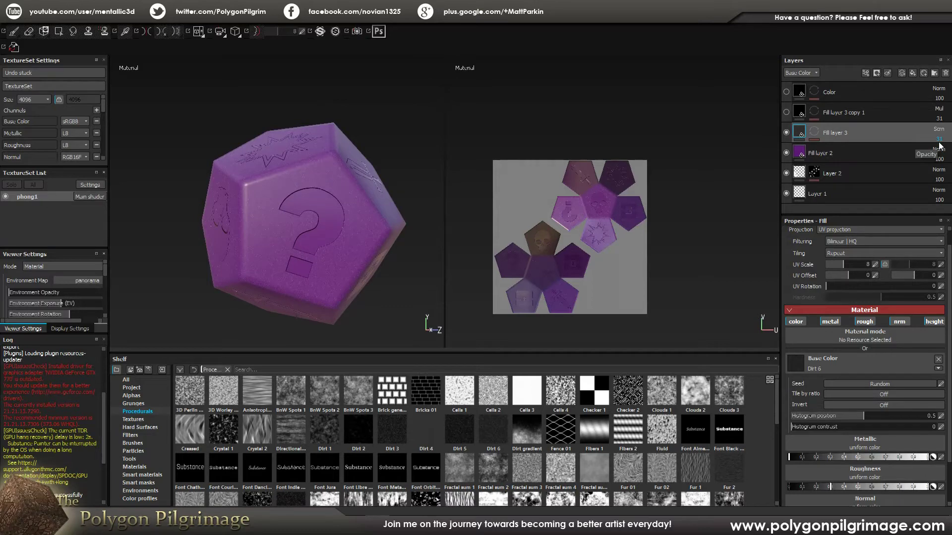
mouse_move(298, 256)
left_mouse_down("alt")
mouse_move(242, 240)
mouse_move(276, 268)
mouse_move(333, 278)
mouse_move(275, 274)
mouse_move(277, 254)
mouse_move(305, 271)
left_mouse_up("alt")
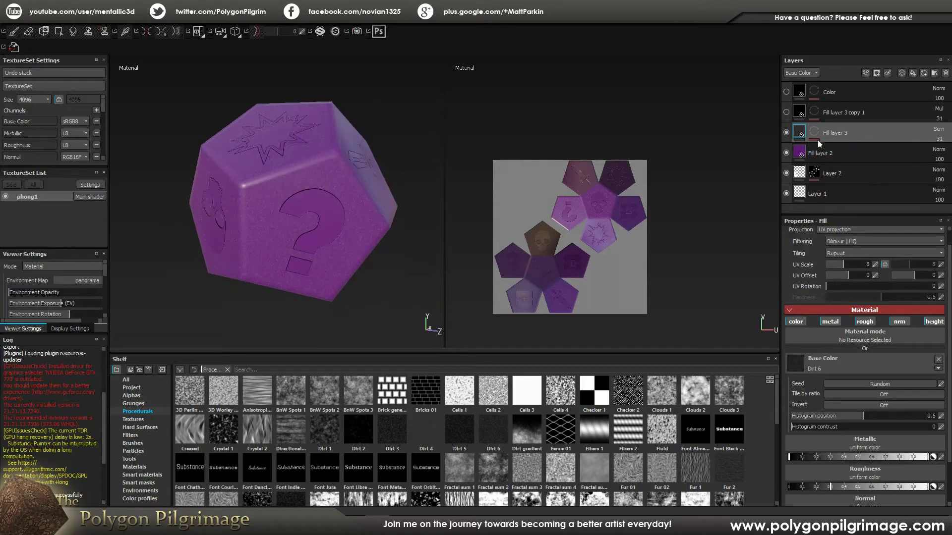
Step: Show Fill layer 3 copy 1 and examine its multiplied Dirt 2 base color on the die
left_click(807, 117)
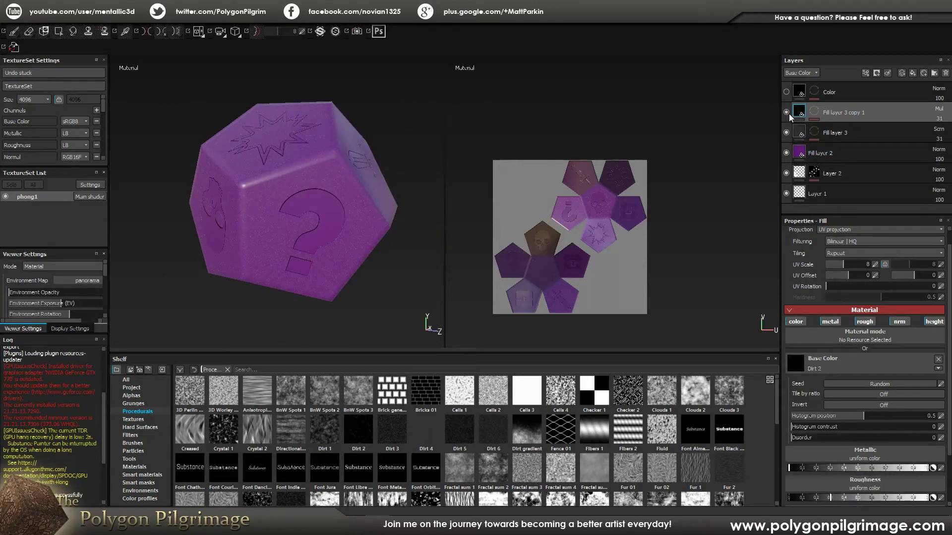
left_click_drag(333, 256, 436, 270, "alt")
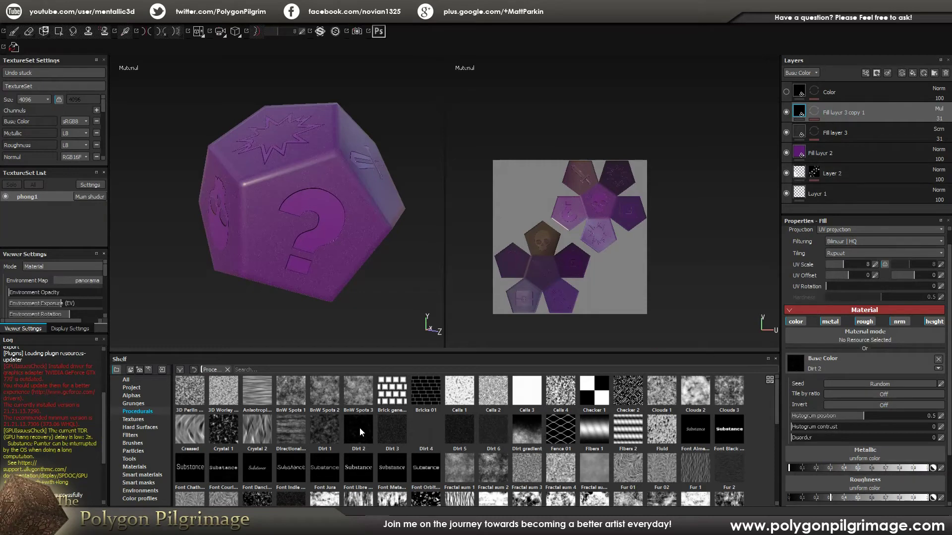
mouse_move(360, 432)
left_click_drag(361, 239, 325, 260, "alt")
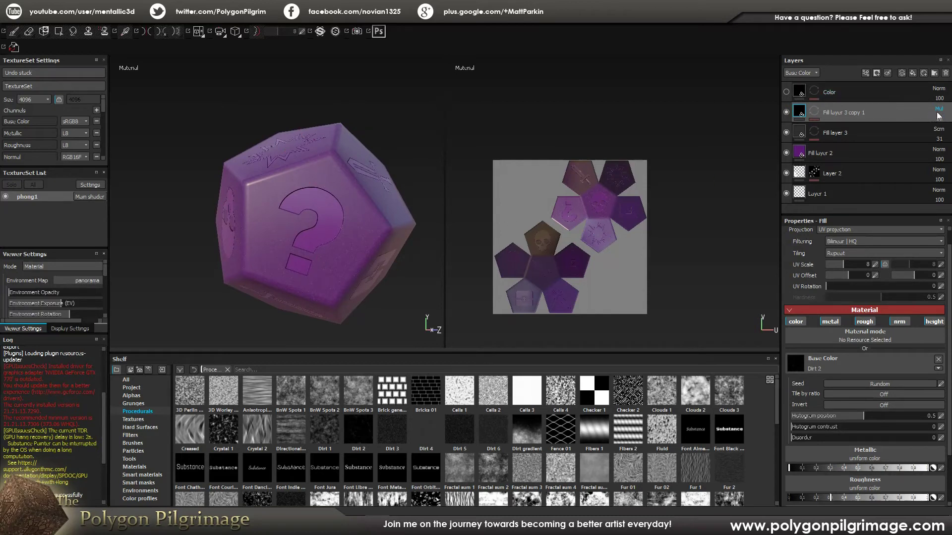
left_click_drag(386, 186, 398, 208, "alt")
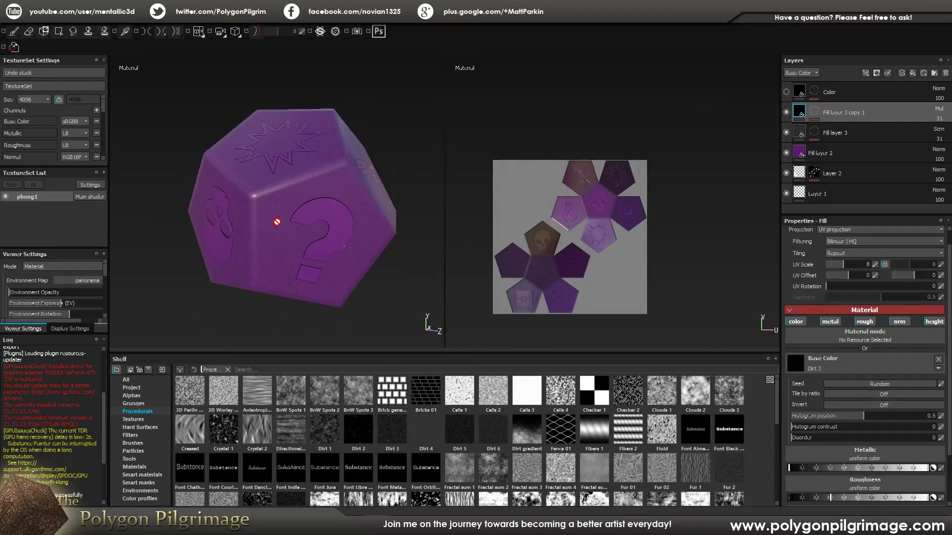
Step: Show the Color layer and compare its DiceIconsTemp2 base color with the bitmap among the shelf's textures
left_click(837, 96)
left_click(786, 92)
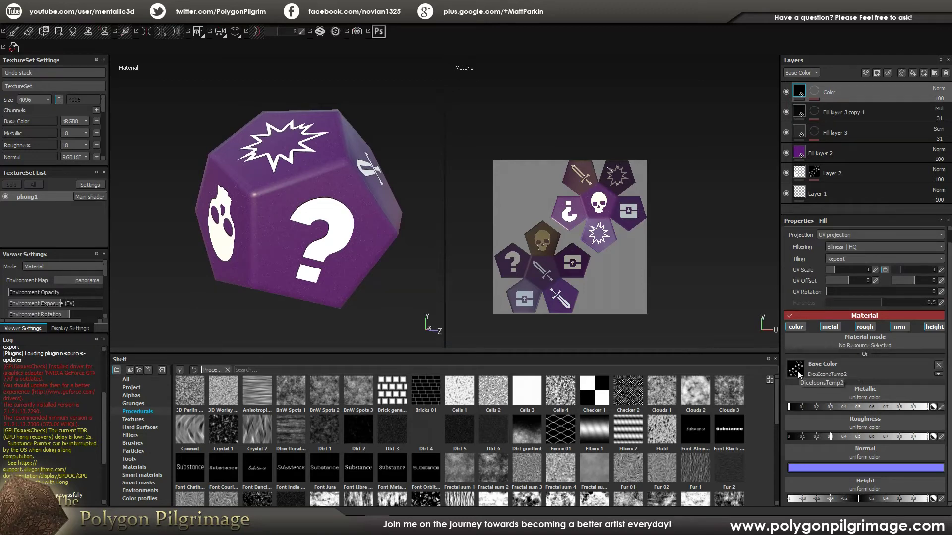
left_click(138, 420)
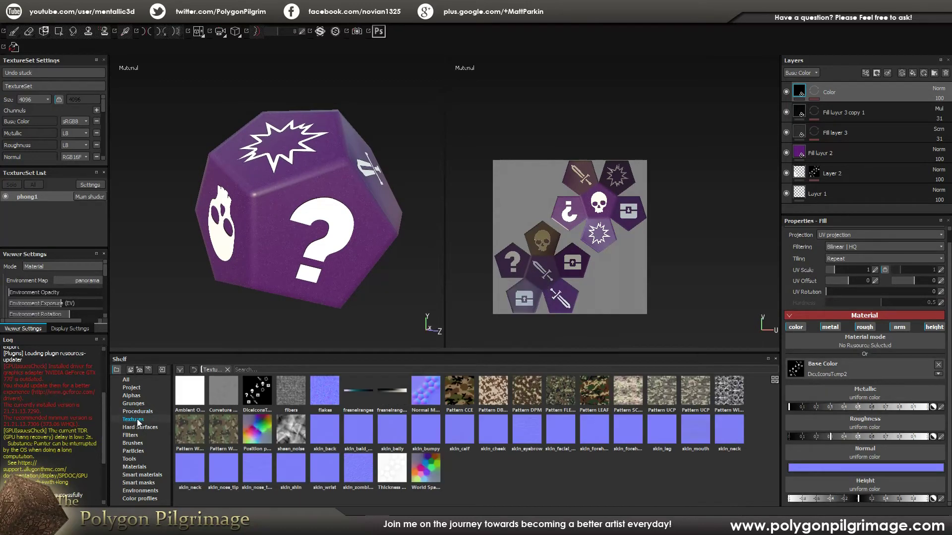
mouse_move(252, 390)
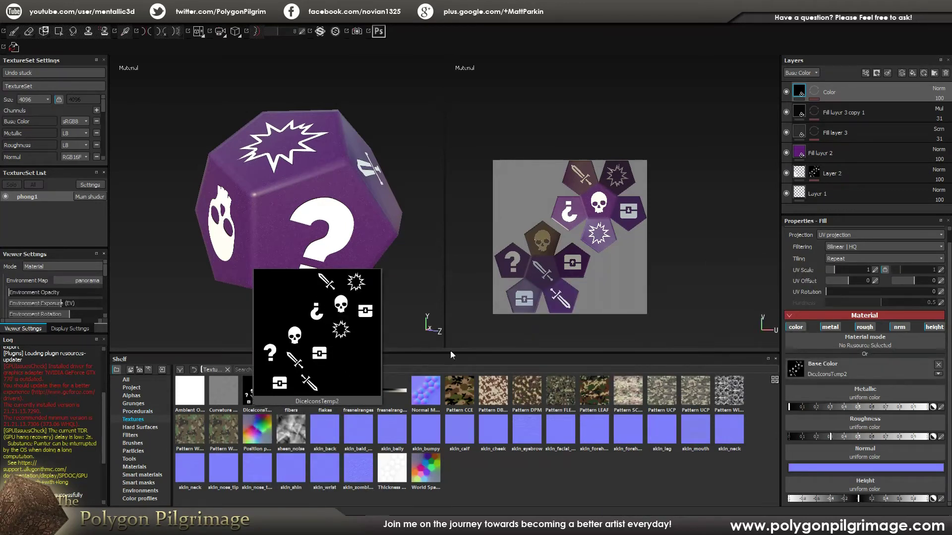
Step: Inspect the DiceIconsTemp2 fill in the Color layer's mask and examine the white icons around the die
left_click(813, 94)
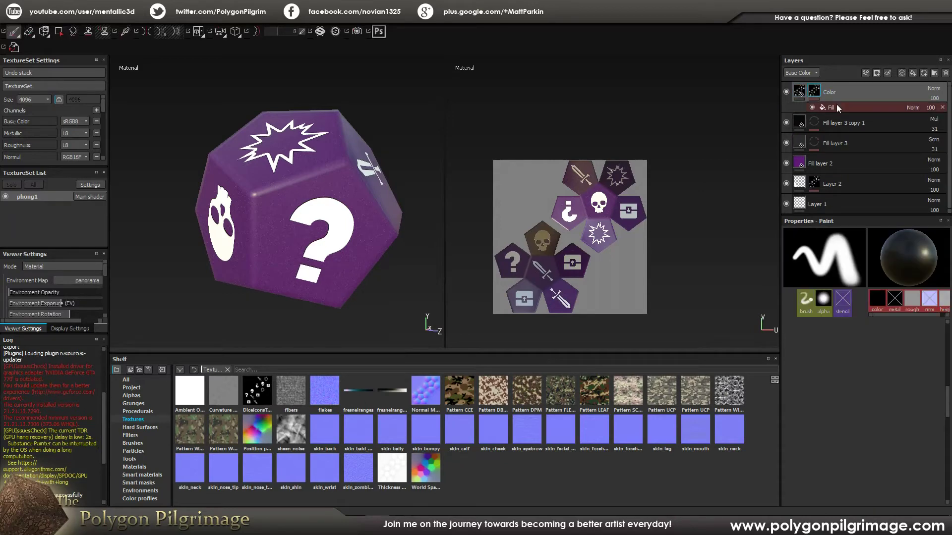
left_click(829, 106)
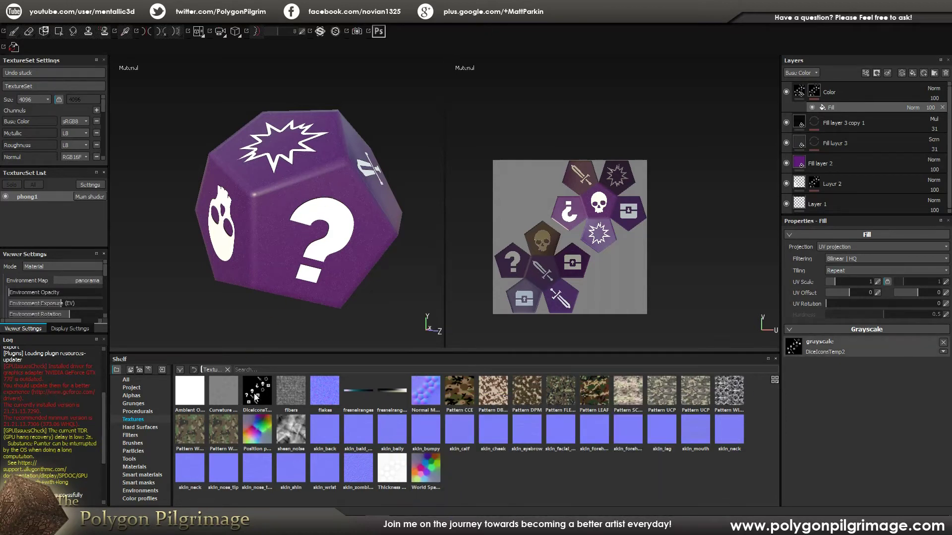
mouse_move(255, 397)
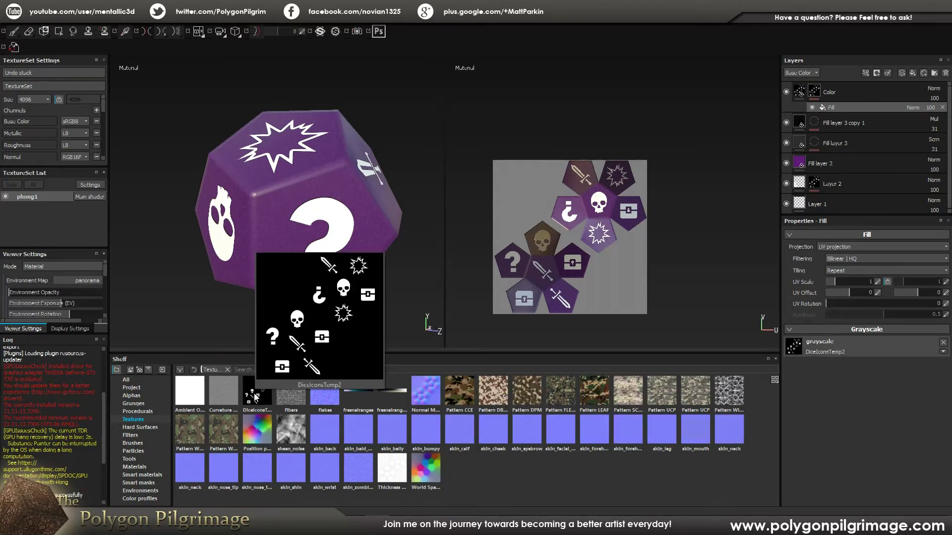
left_click_drag(299, 302, 321, 178)
left_click_drag(325, 268, 395, 278, "alt")
scroll(333, 278, "down", 5)
left_click_drag(339, 271, 309, 259, "alt")
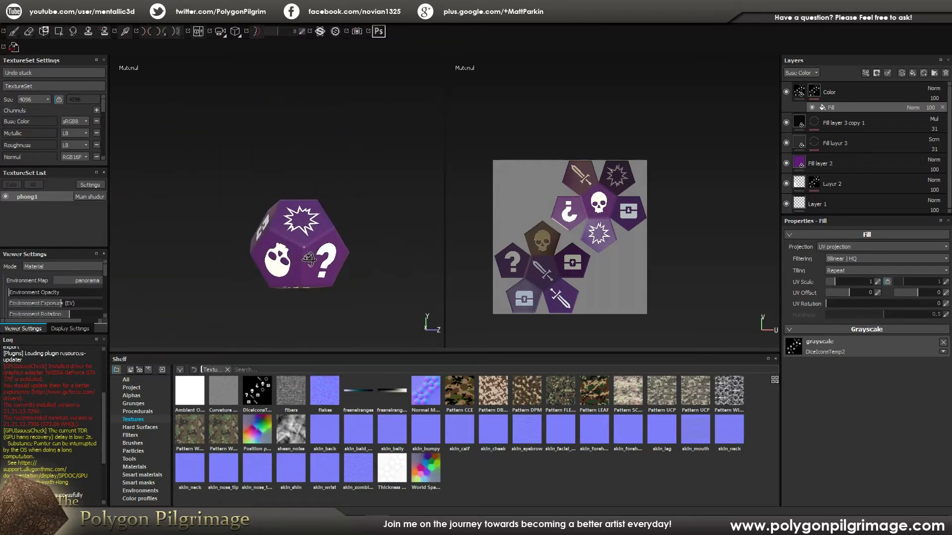
scroll(331, 255, "up", 5)
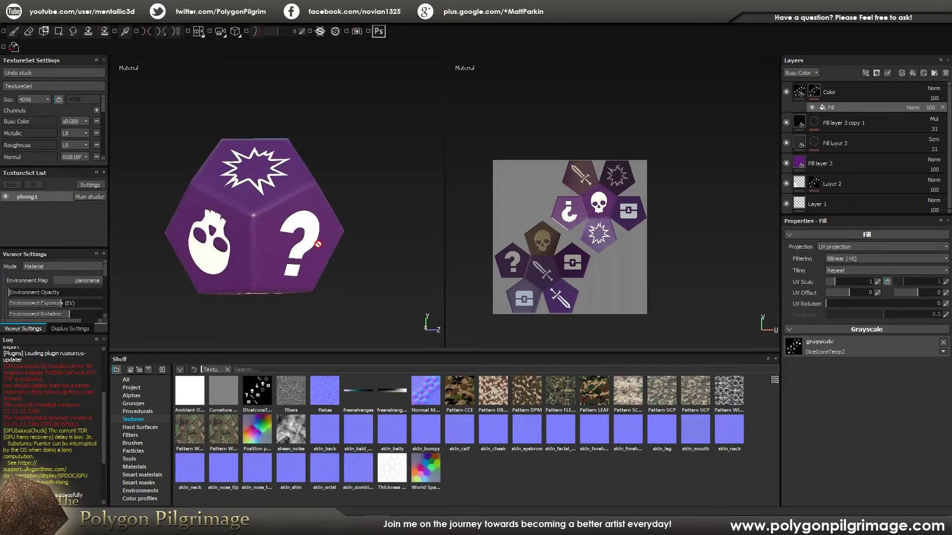
left_click_drag(318, 244, 293, 226, "alt")
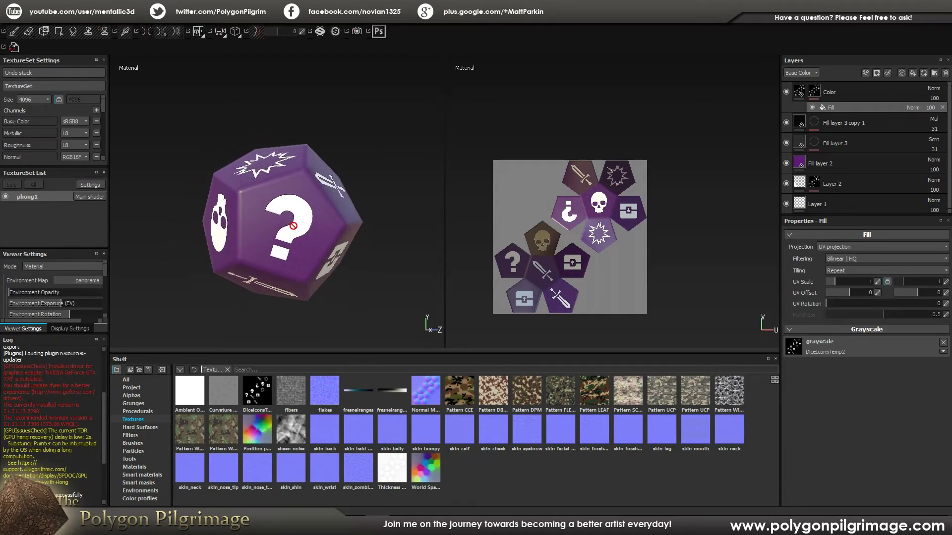
Step: Review the texture export settings for phong1 with the Unreal Engine 4 (Packed) configuration, and close them without exporting
left_click(12, 25)
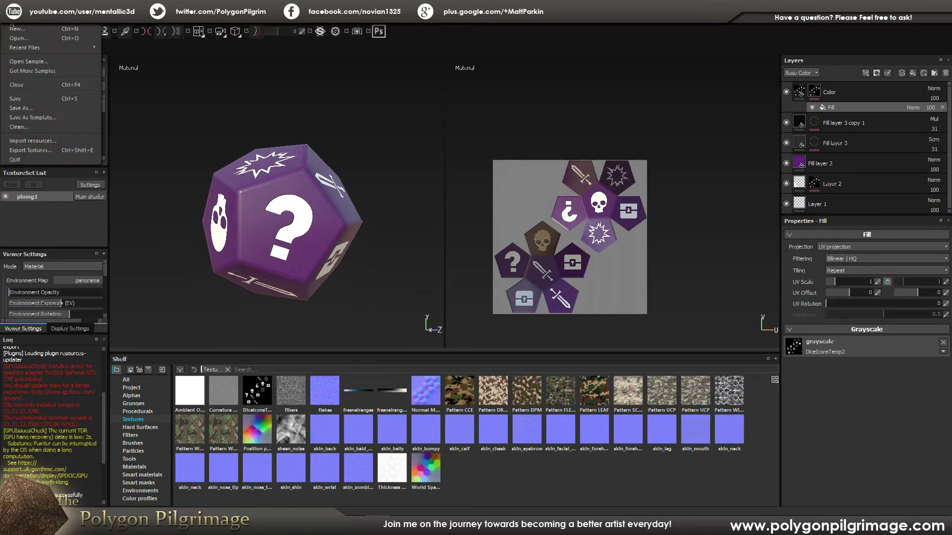
left_click(31, 151)
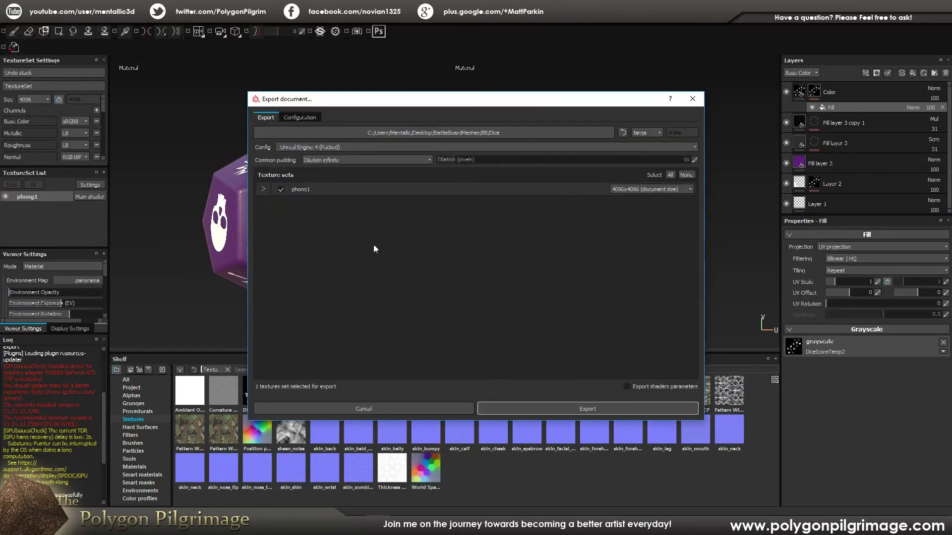
left_click_drag(512, 104, 469, 96)
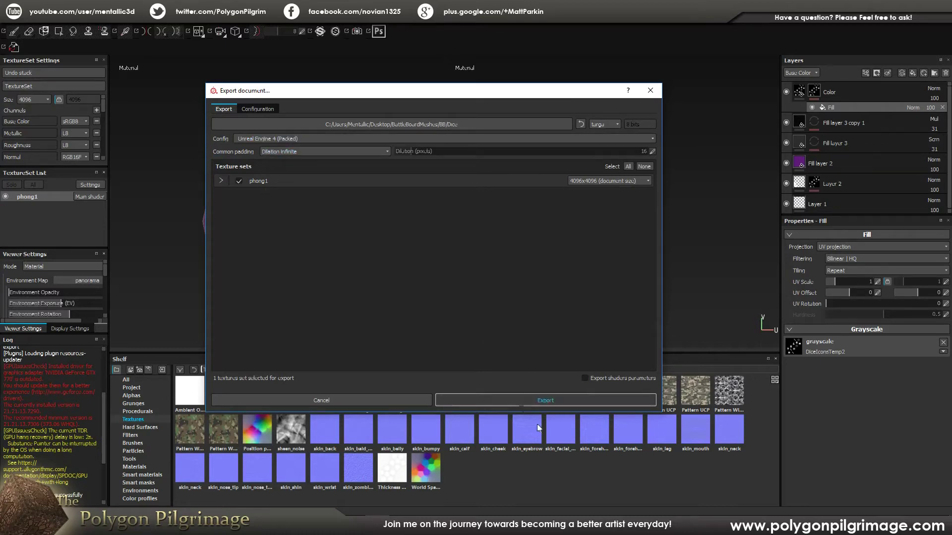
left_click(648, 93)
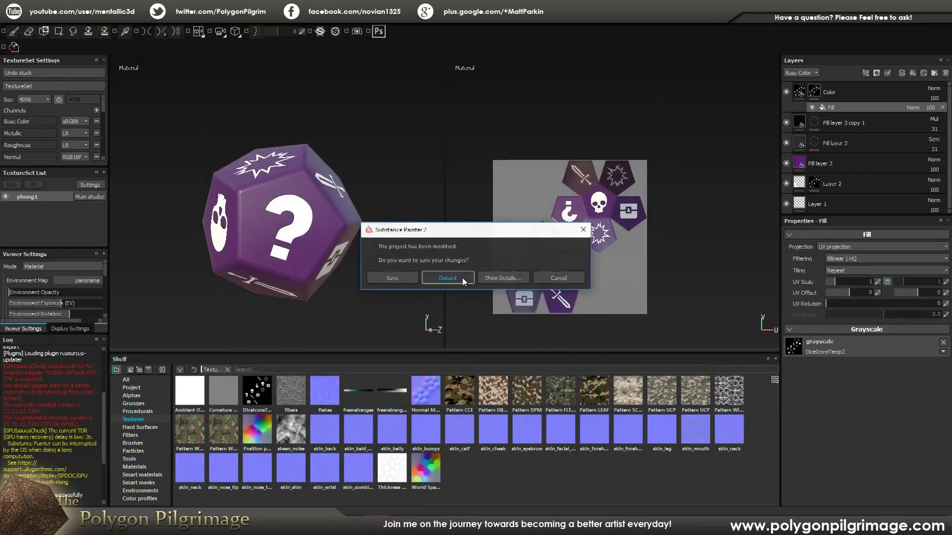
Step: Discard the project's unsaved changes and switch to Unreal Editor to inspect the die's base color and occlusion textures
left_click(462, 277)
key("alt+Tab")
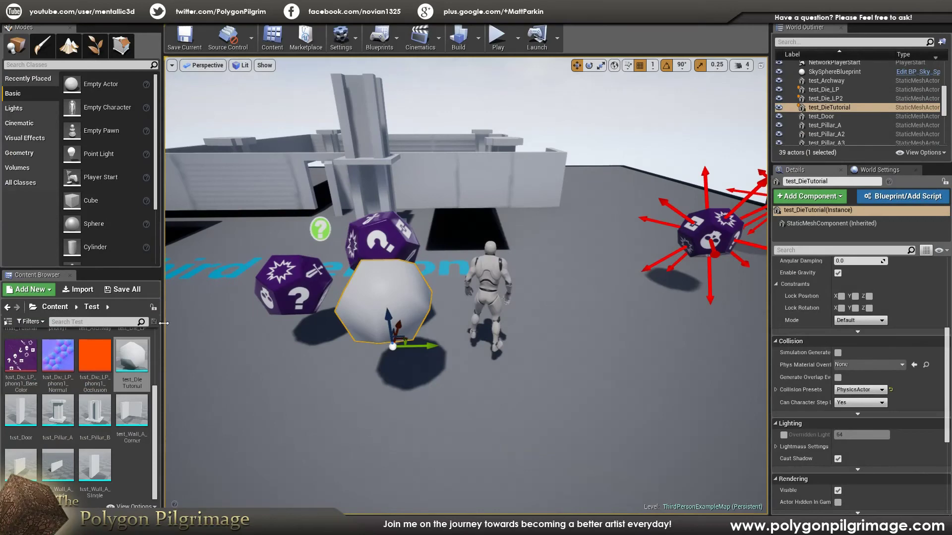
scroll(152, 384, "up", 2)
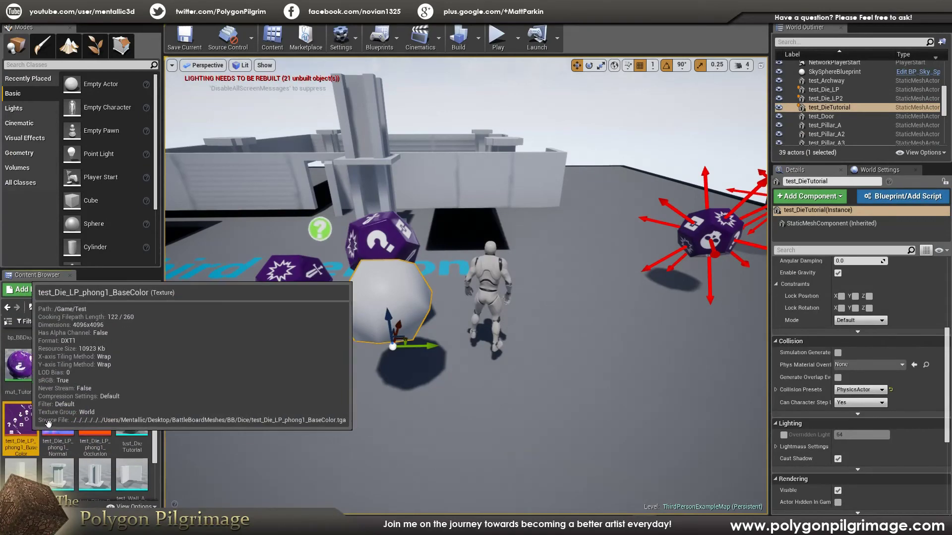
left_click(105, 420)
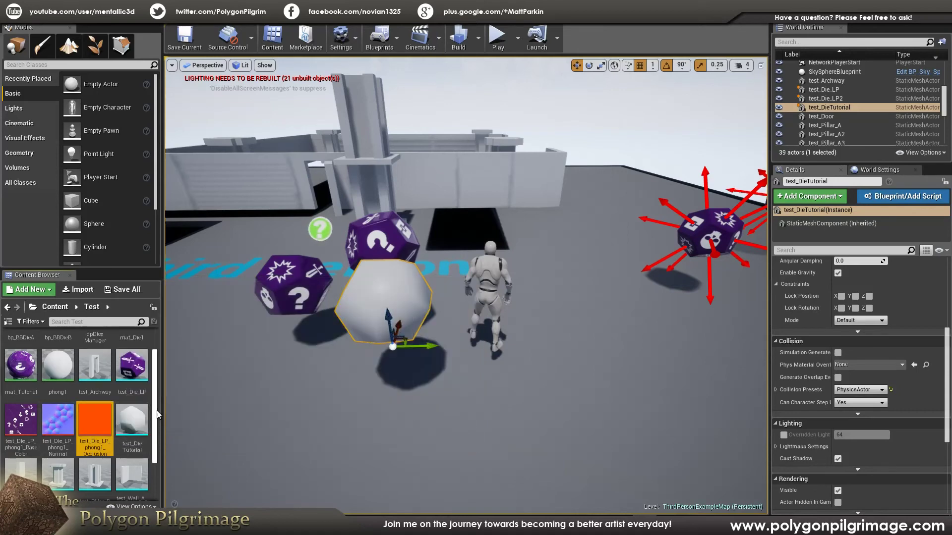
Step: Show where to import assets into the Test folder, and close the file selection without importing anything
scroll(139, 466, "down", 2)
right_click(135, 461)
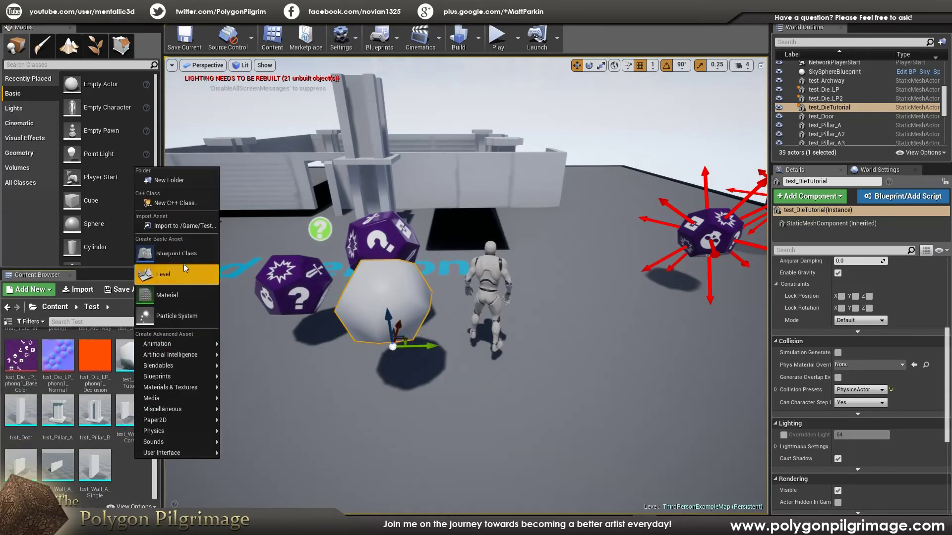
left_click(187, 228)
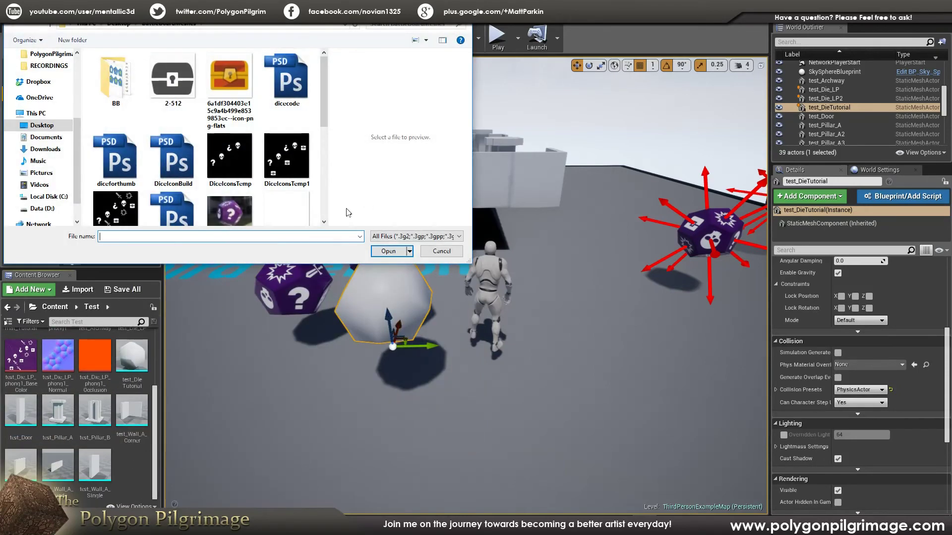
left_click(441, 251)
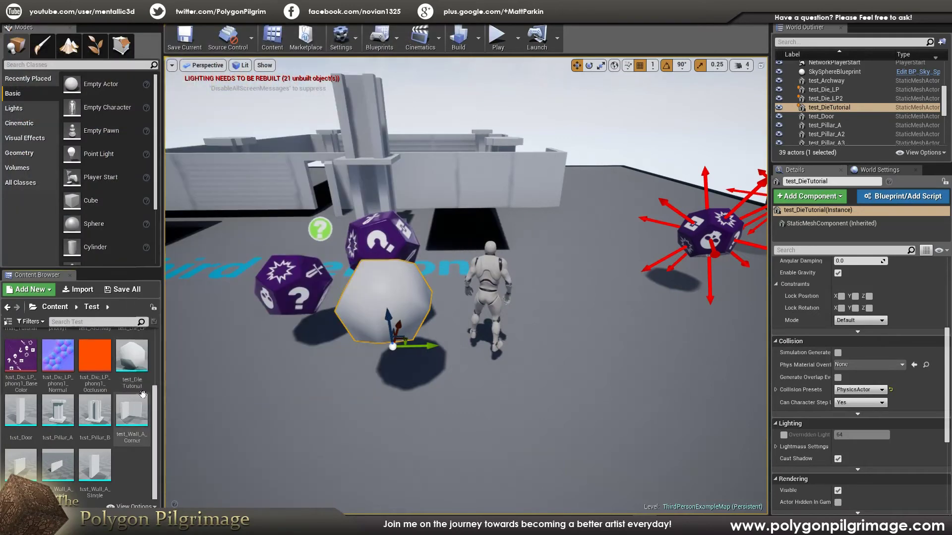
Step: Point out the die's base color, normal and OcclusionRoughnessMetallic textures in the Test folder and check the packed texture's details
scroll(155, 384, "up", 1)
scroll(155, 384, "up", 1)
left_click(21, 389)
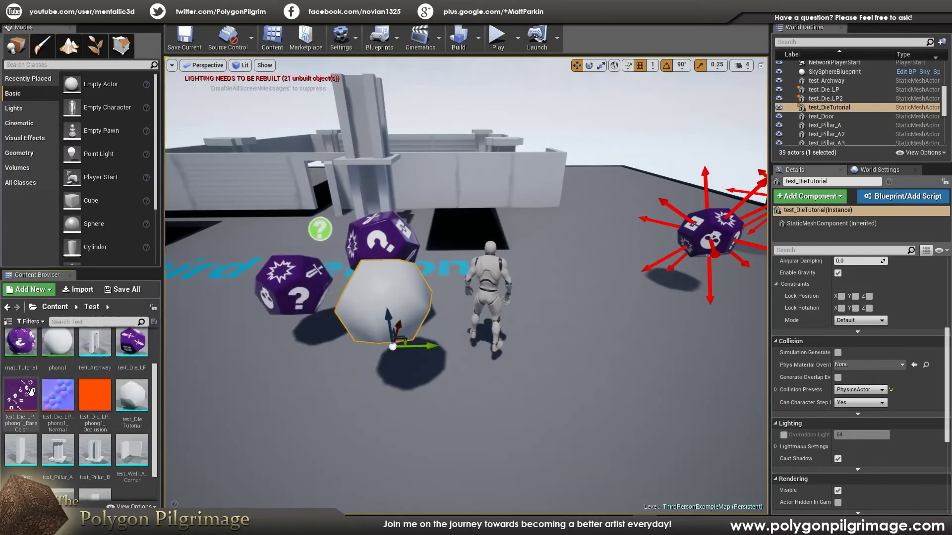
left_click(71, 409)
left_click(104, 406)
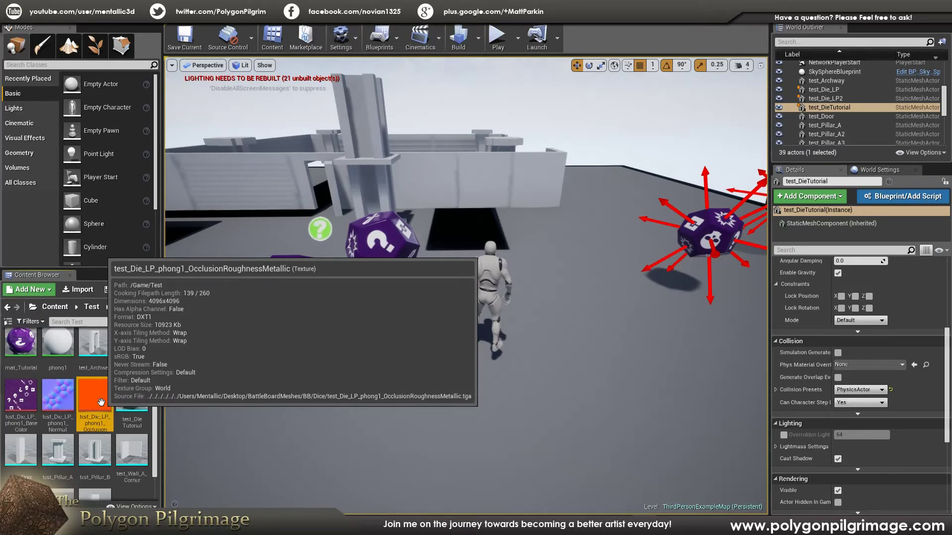
Step: Open the OcclusionRoughnessMetallic texture and isolate its red channel in the preview
double_click(101, 403)
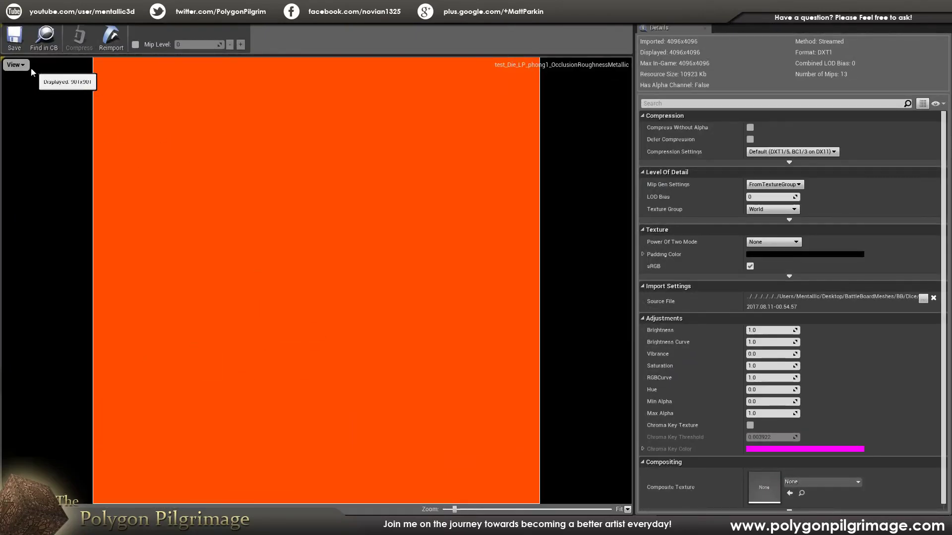
left_click(22, 65)
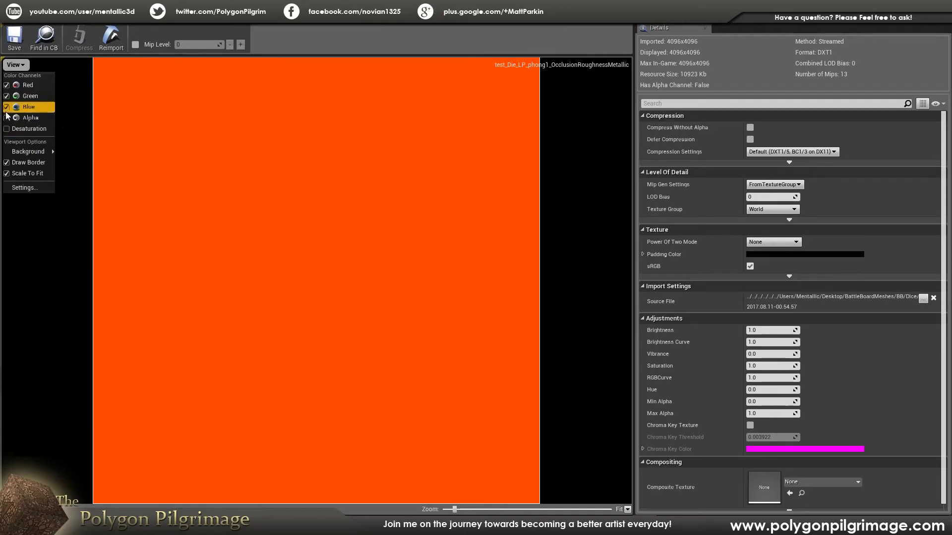
left_click(7, 86)
left_click(7, 86)
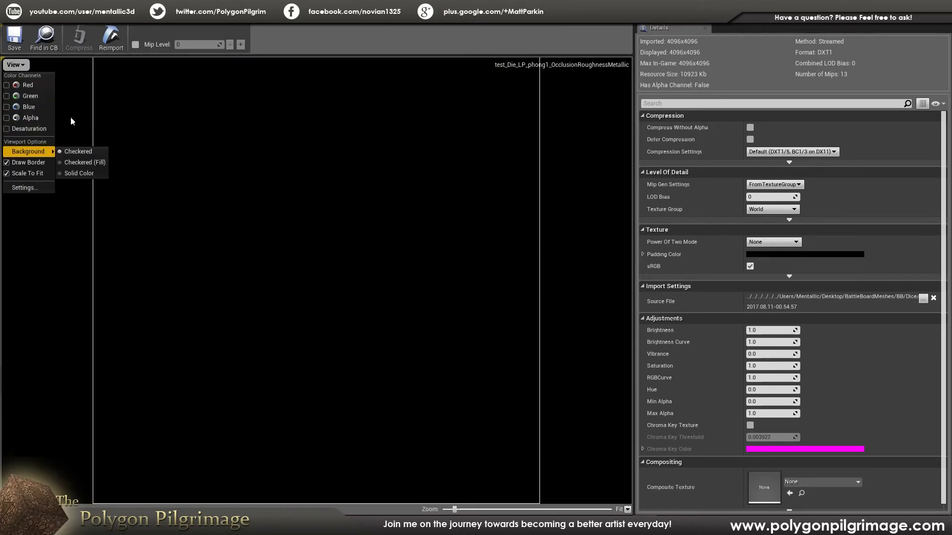
left_click(7, 87)
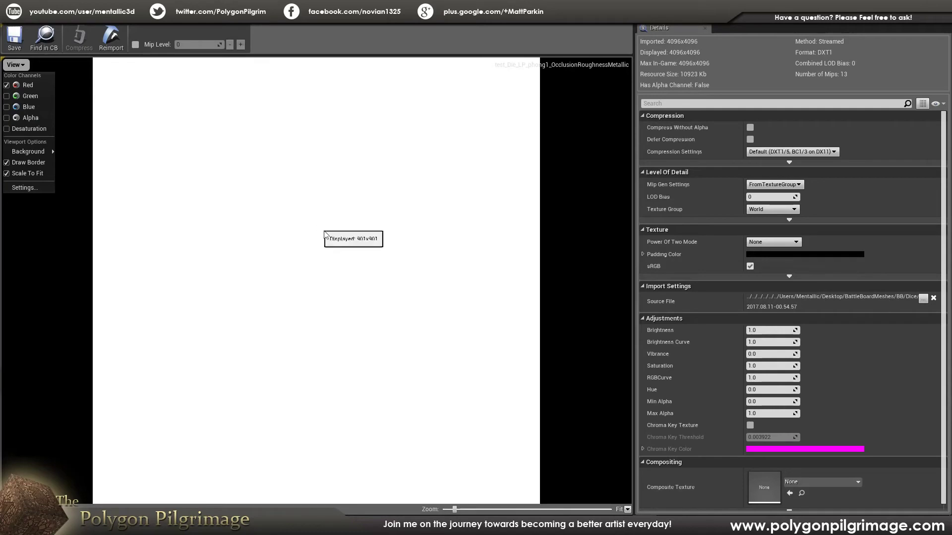
Step: View only the texture's green channel, followed by only its blue channel
left_click(6, 86)
left_click(6, 95)
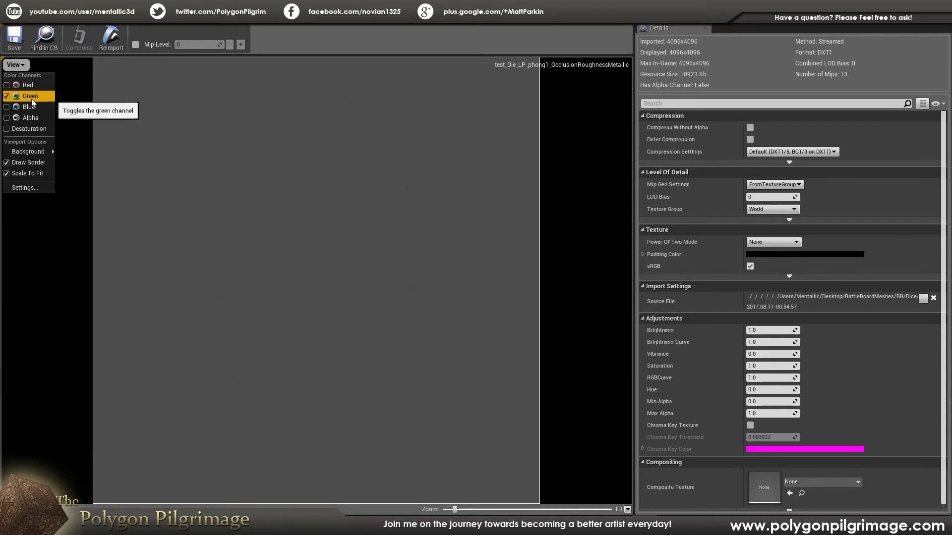
left_click(7, 97)
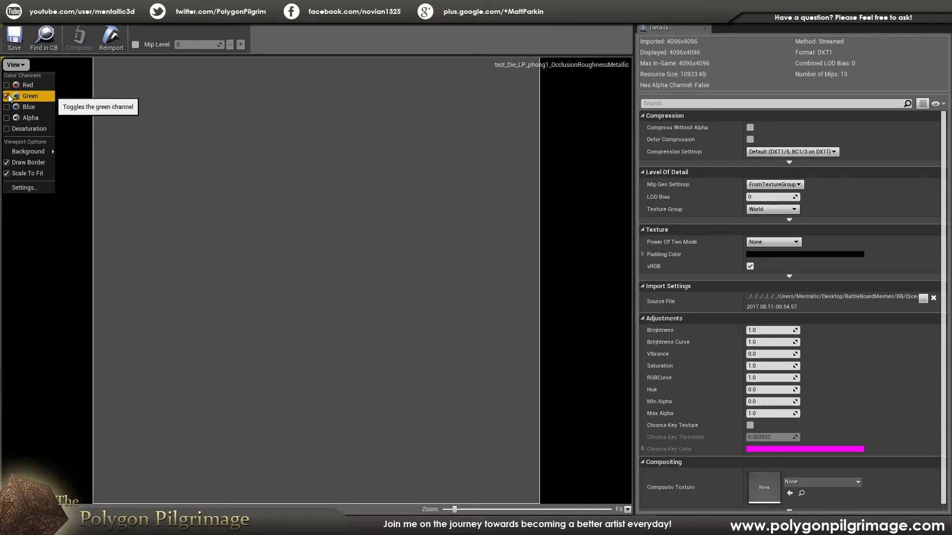
left_click(8, 107)
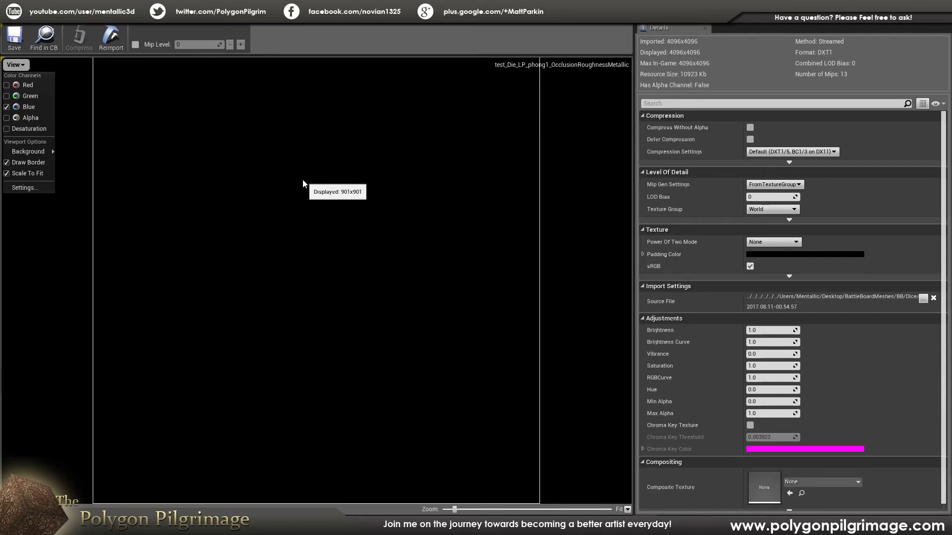
Step: Show the red, green and blue channels together again and leave the texture preview
left_click(7, 96)
left_click(7, 85)
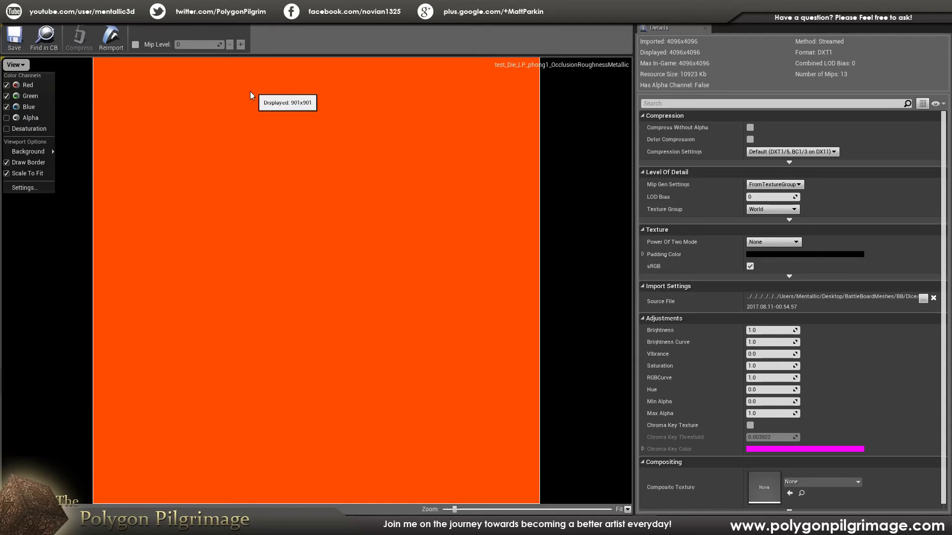
left_click(204, 7)
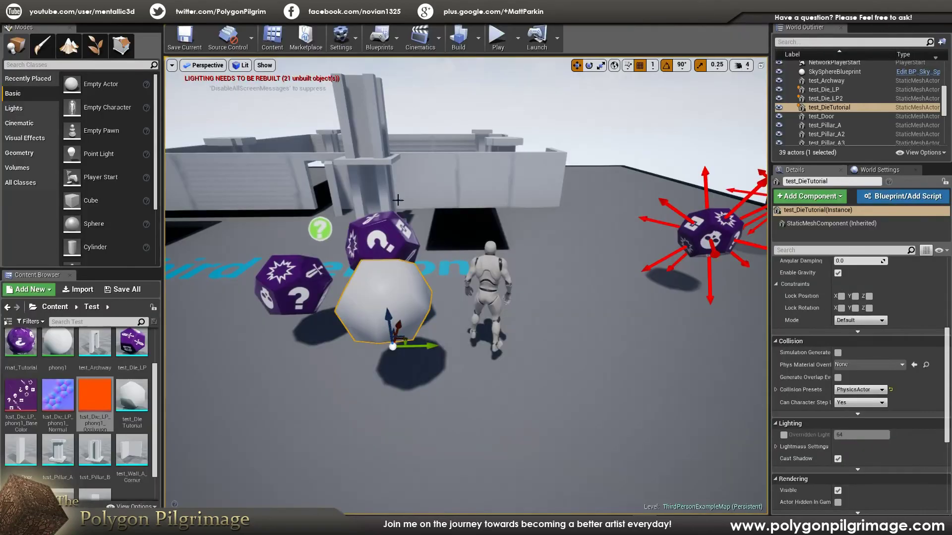
Step: Open the mat_Die1 material, dock its window with the other editors, and return to the level
left_click_drag(155, 386, 156, 344)
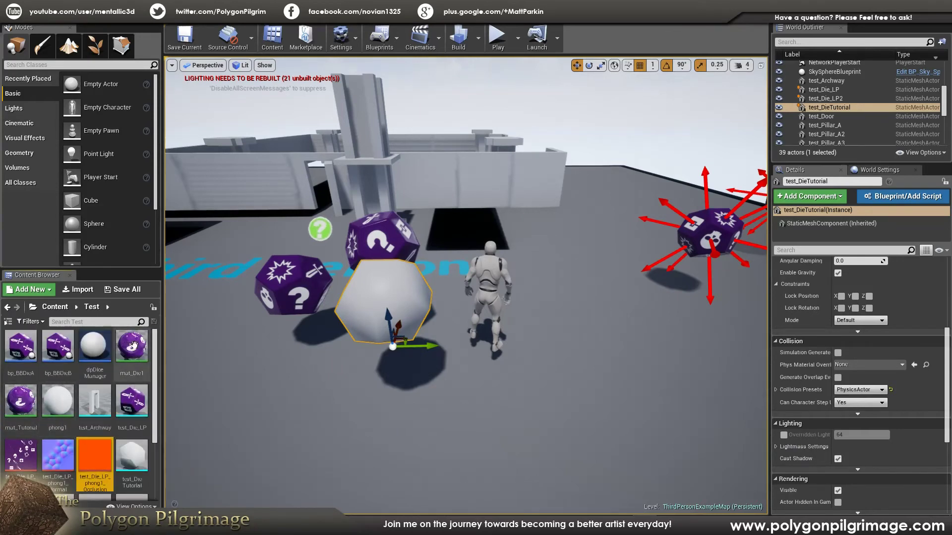
double_click(133, 345)
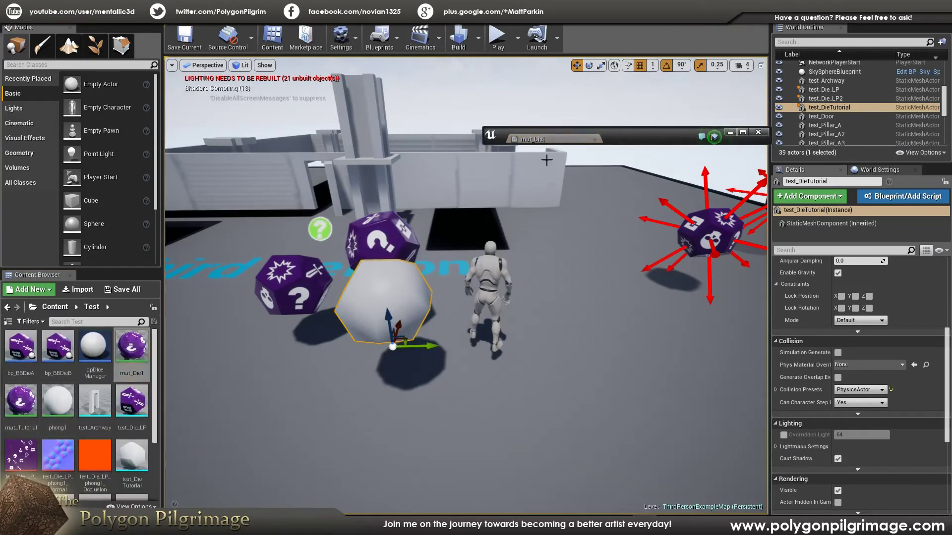
left_click_drag(545, 140, 214, 10)
left_click(101, 10)
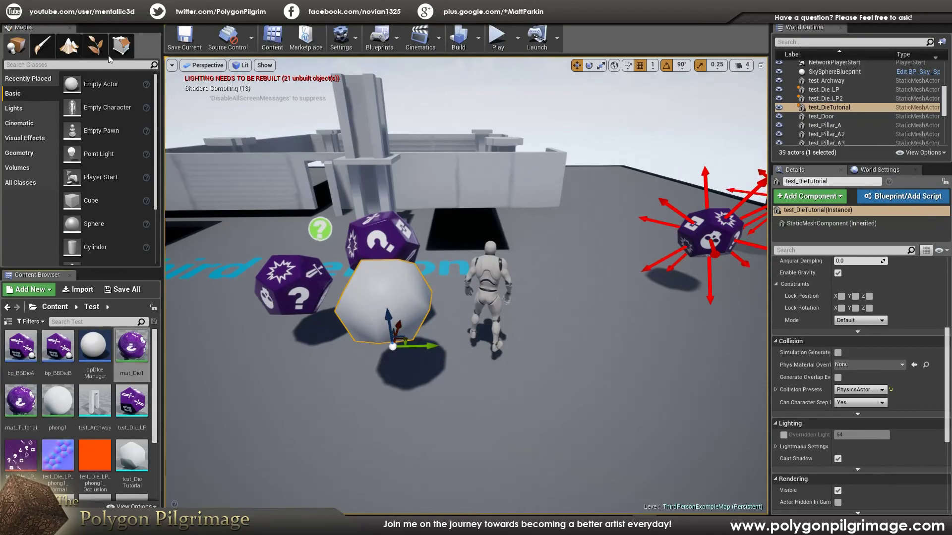
Step: Show the option for creating a new Material in the Test folder without creating one
scroll(143, 416, "down", 3)
right_click(123, 457)
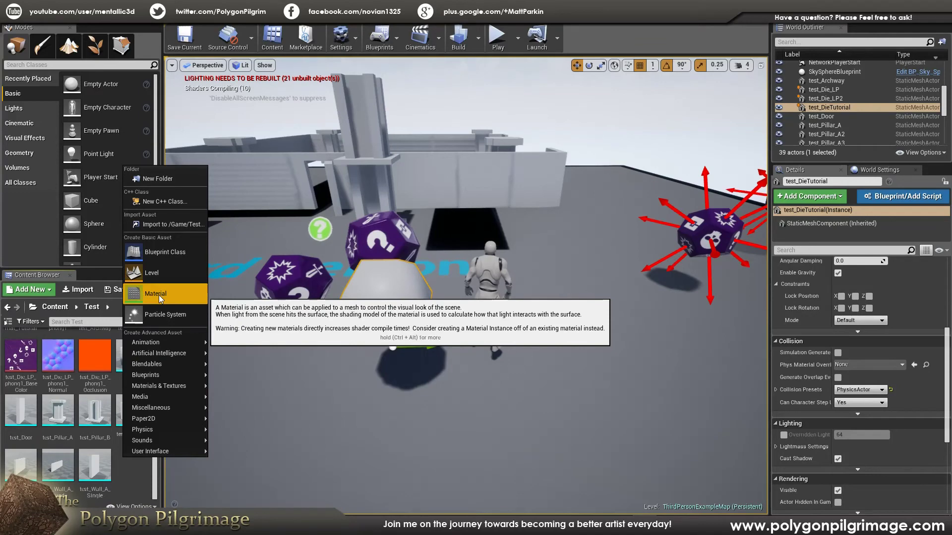
left_click(130, 477)
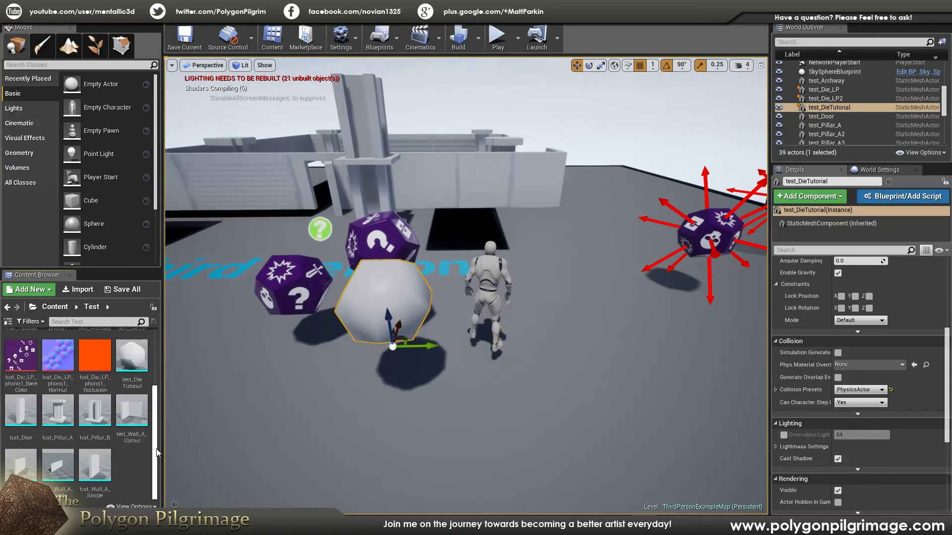
scroll(157, 452, "up", 3)
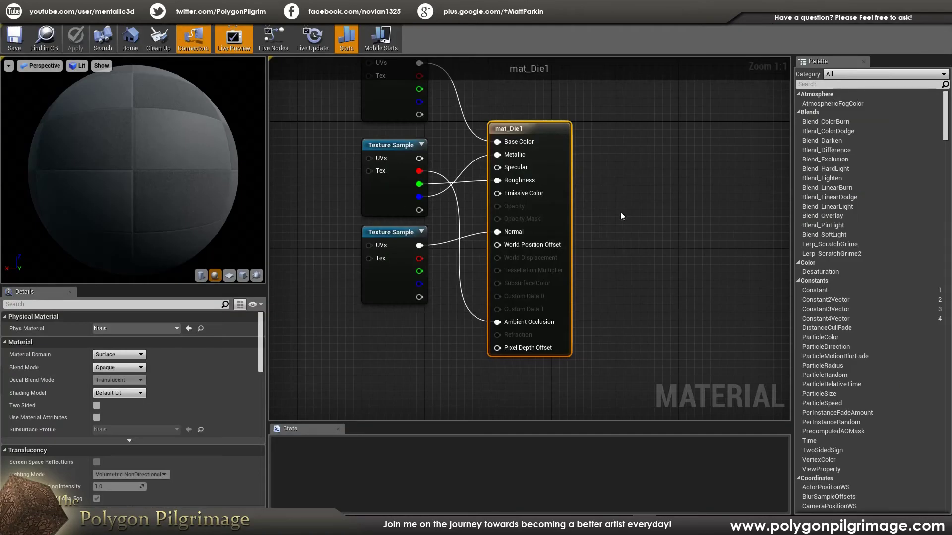
Step: Disconnect the texture samples from mat_Die1's Base Color, Roughness, Metallic, Normal and Ambient Occlusion inputs
left_click(607, 174)
scroll(609, 192, "down", 2)
scroll(610, 198, "up", 1)
right_click_drag(598, 177, 667, 218)
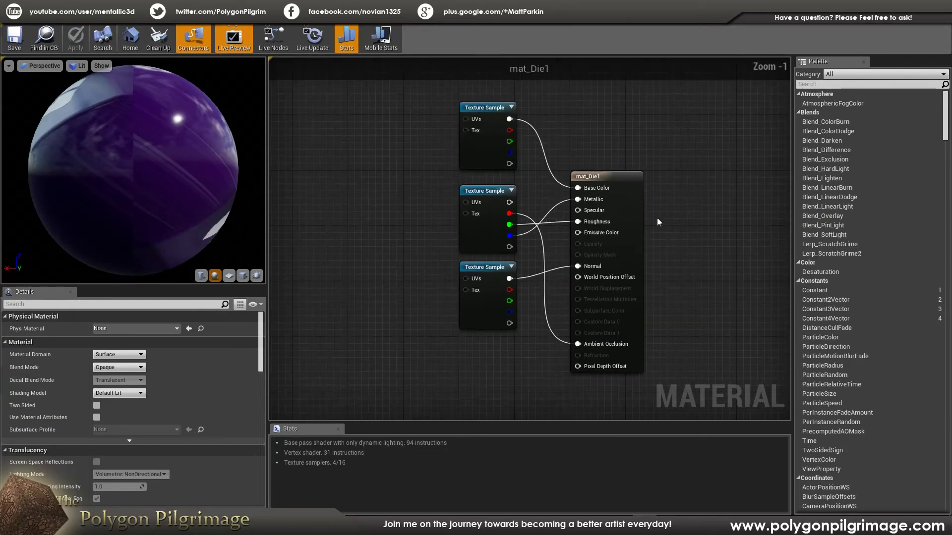
left_click(578, 188, "alt")
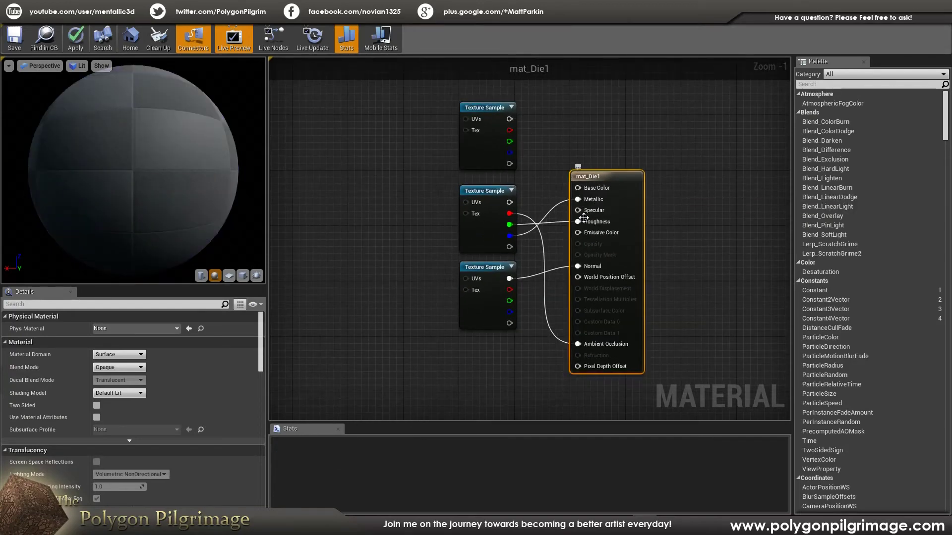
left_click(578, 222, "alt")
left_click(578, 200, "alt")
left_click(577, 344, "alt")
left_click(407, 168)
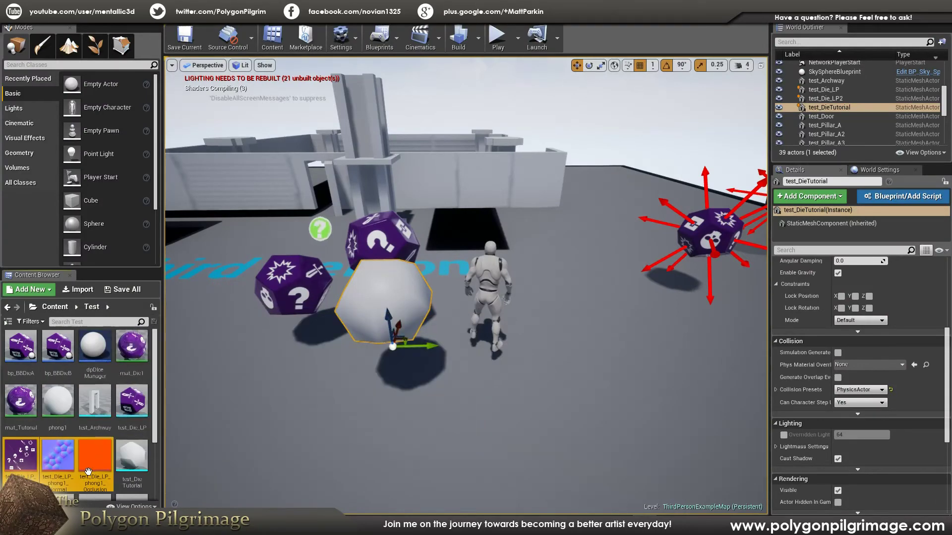
Step: Bring the base color, normal and occlusion textures into the mat_Die1 graph and delete the added samples
left_click_drag(20, 455, 318, 198)
left_click_drag(379, 285, 413, 329)
key("Delete")
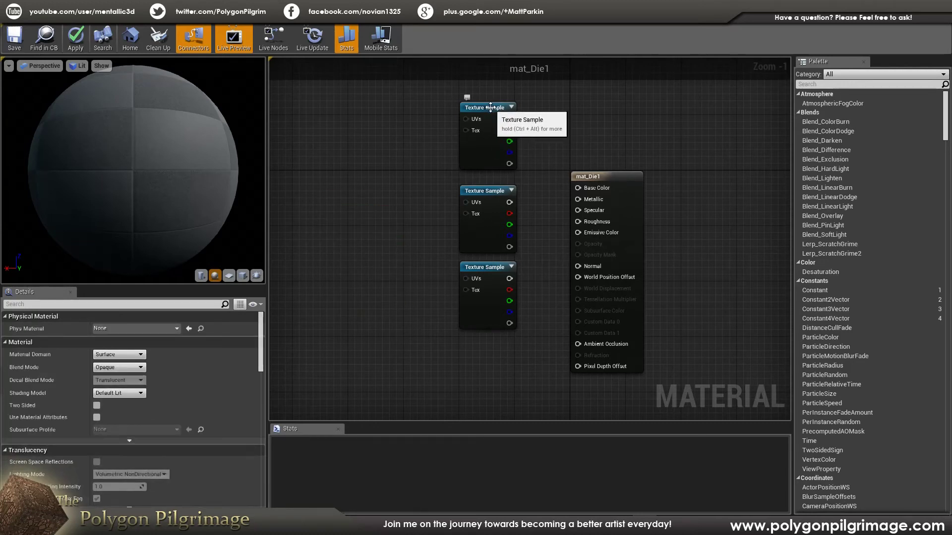
Step: Connect the base color texture sample to mat_Die1's Base Color and inspect the icons around the preview sphere
left_click(510, 158)
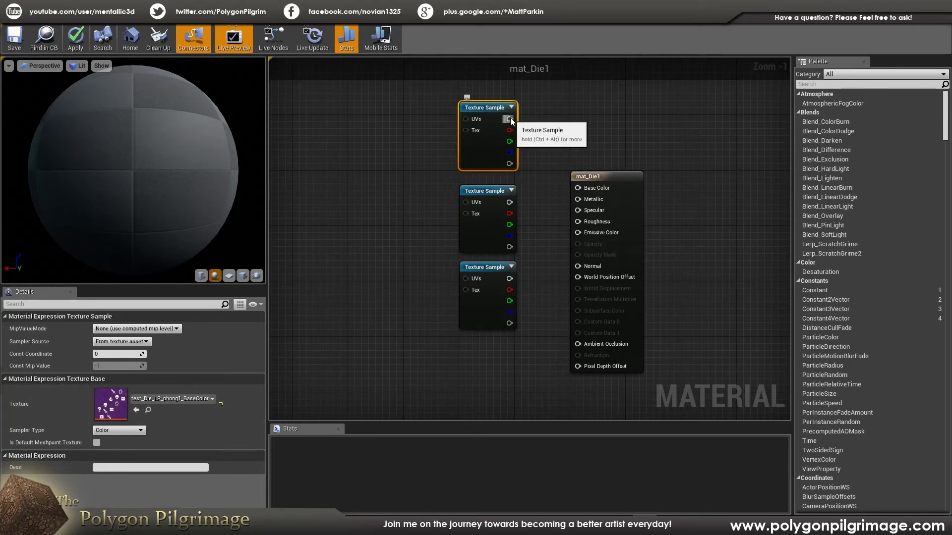
left_click_drag(533, 132, 576, 188)
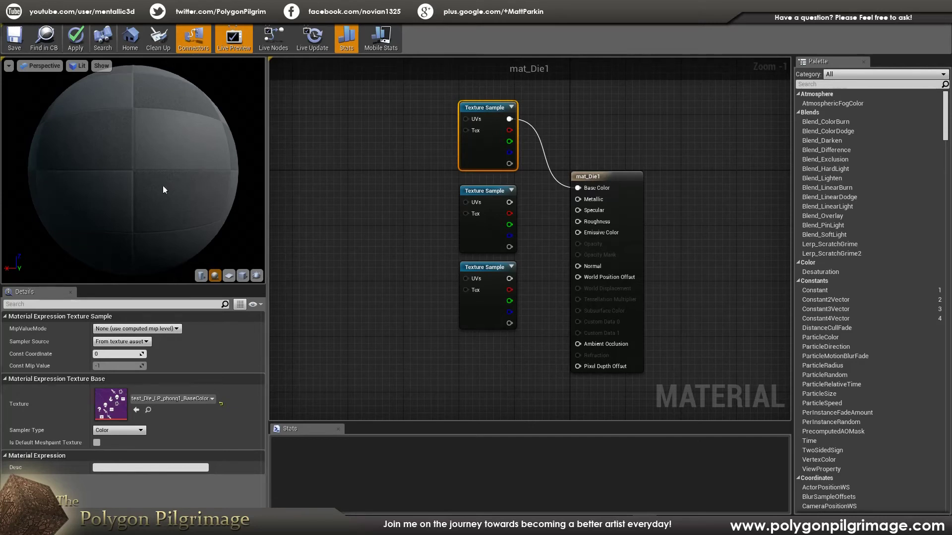
left_click_drag(88, 142, 237, 158)
left_click_drag(134, 169, 105, 88)
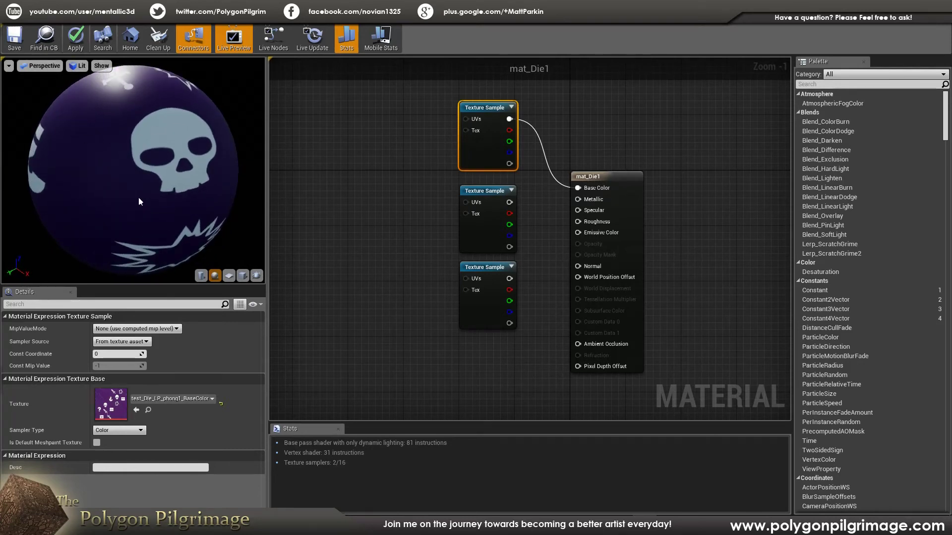
left_click_drag(180, 164, 161, 131)
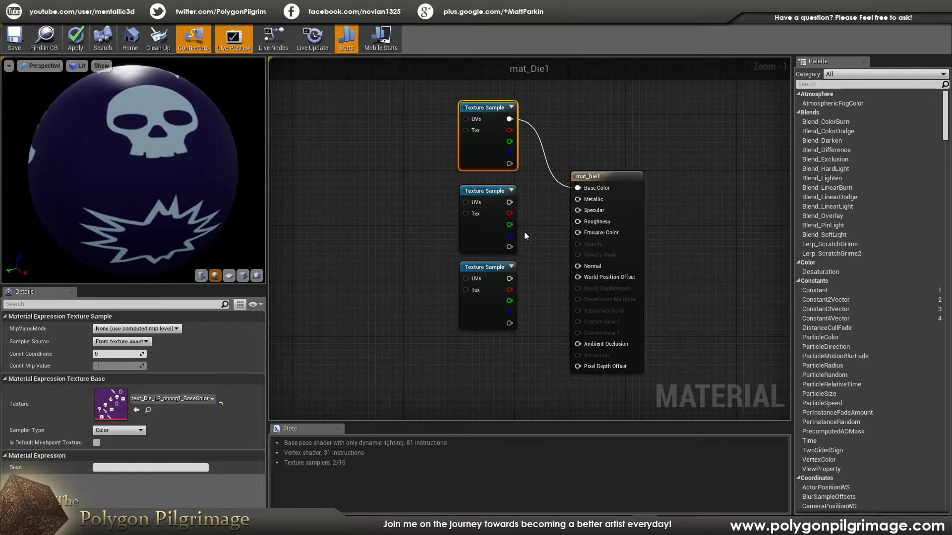
Step: Connect the normal texture sample to mat_Die1's Normal input and inspect the shading around the preview sphere
left_click_drag(509, 203, 513, 207)
left_click(497, 190)
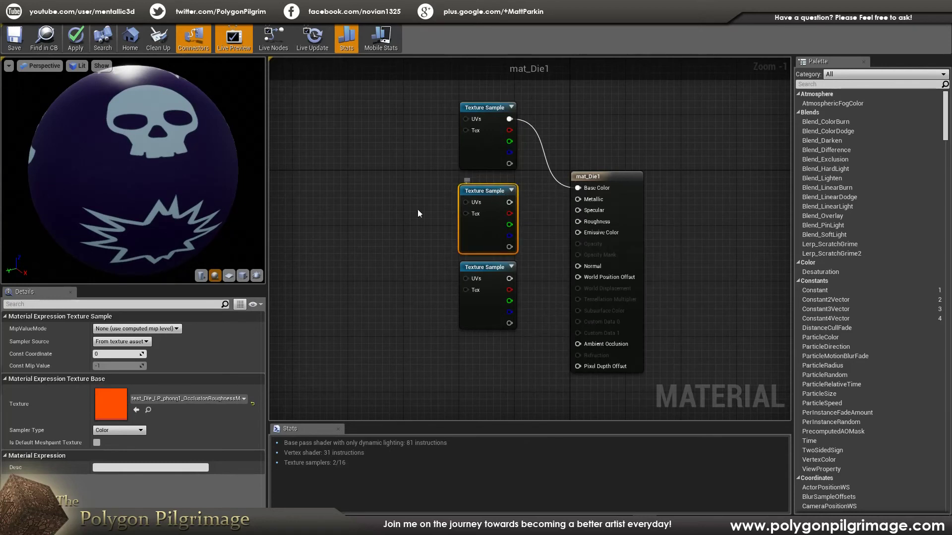
left_click(493, 267)
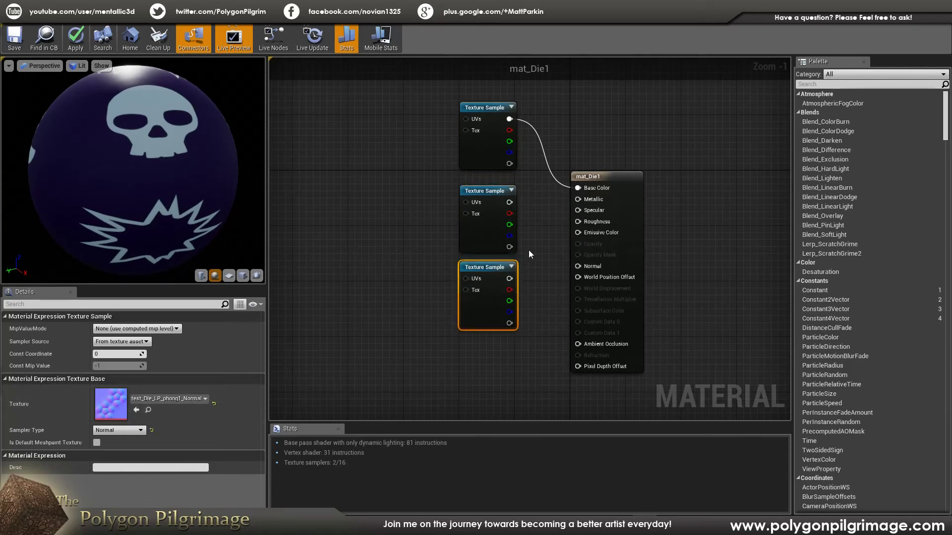
left_click_drag(509, 278, 578, 266)
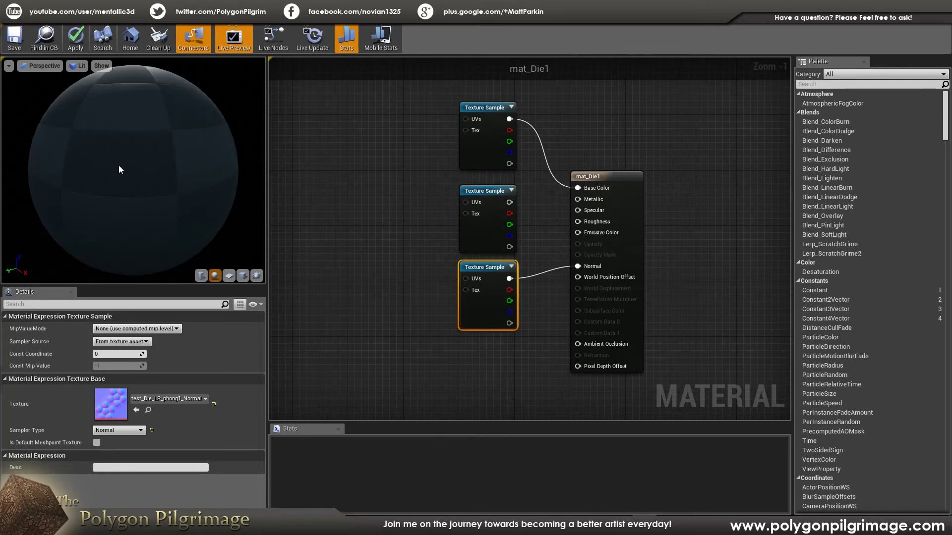
left_click_drag(162, 136, 169, 179)
left_click_drag(121, 155, 165, 88)
left_click_drag(196, 123, 525, 98)
left_click_drag(23, 160, 2, 170)
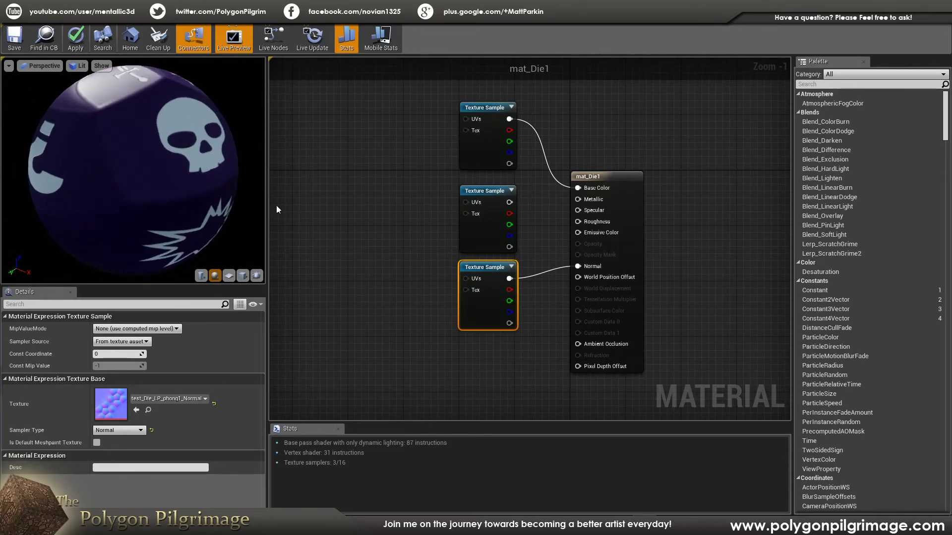
Step: Connect the red channel of the OcclusionRoughnessMetallic sample to mat_Die1's Ambient Occlusion
left_click(478, 194)
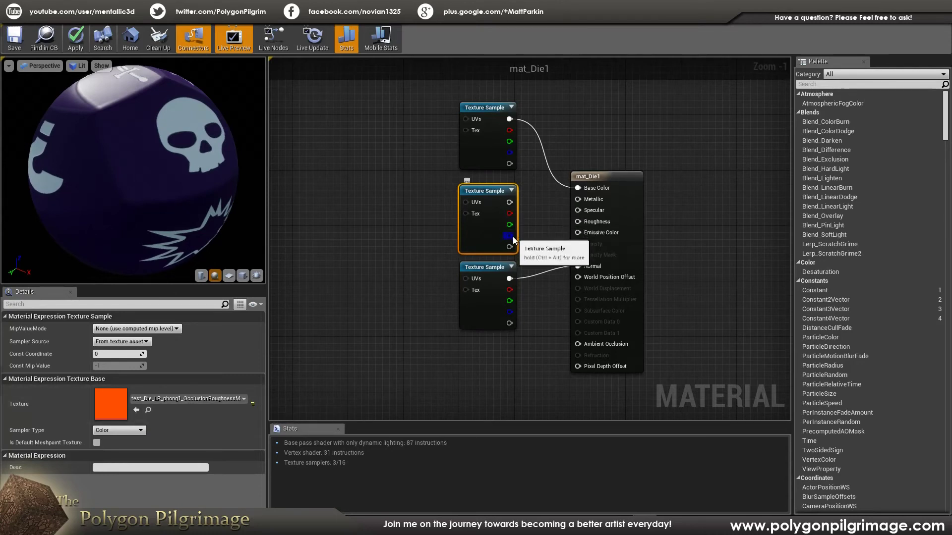
left_click_drag(510, 214, 554, 270)
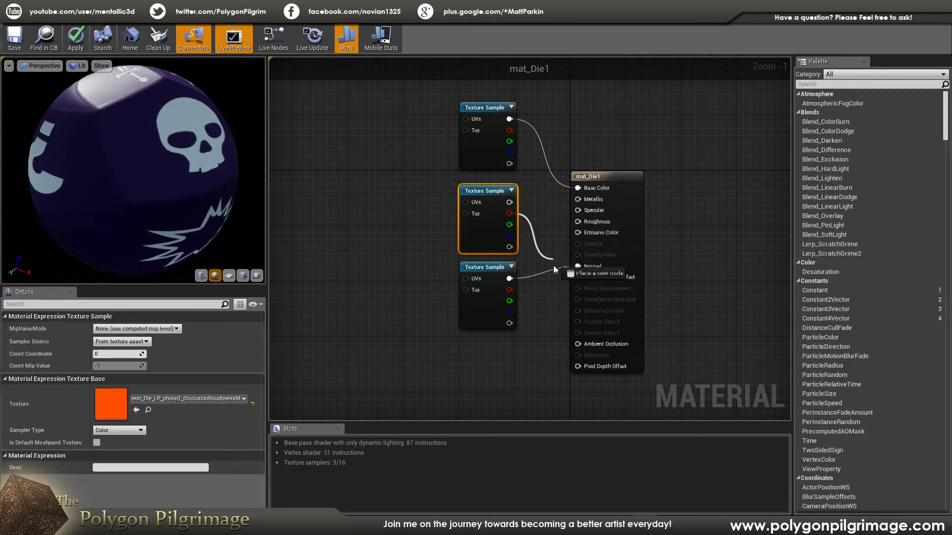
left_click_drag(574, 343, 576, 344)
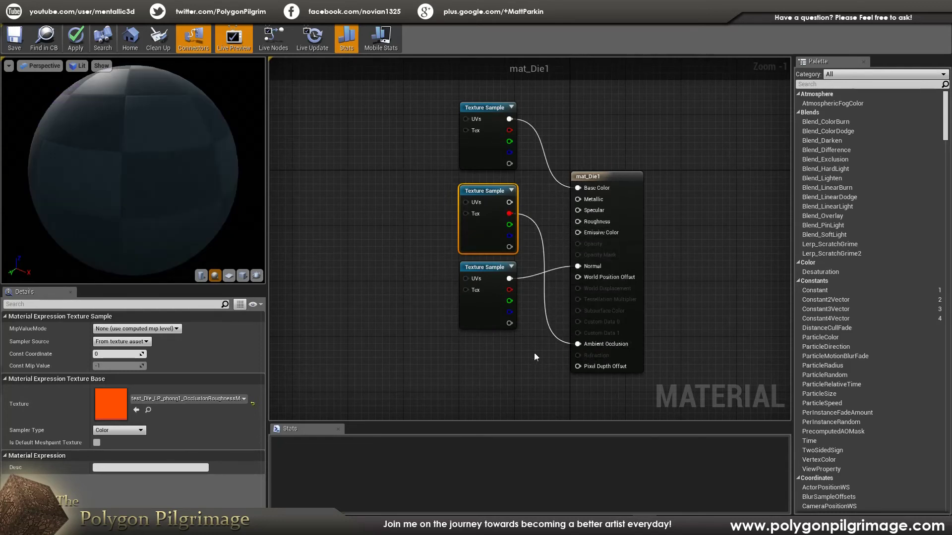
Step: Connect the OcclusionRoughnessMetallic sample's green channel to Roughness and blue channel to Metallic, and save the mat_Die1 material
left_click_drag(511, 228, 513, 228)
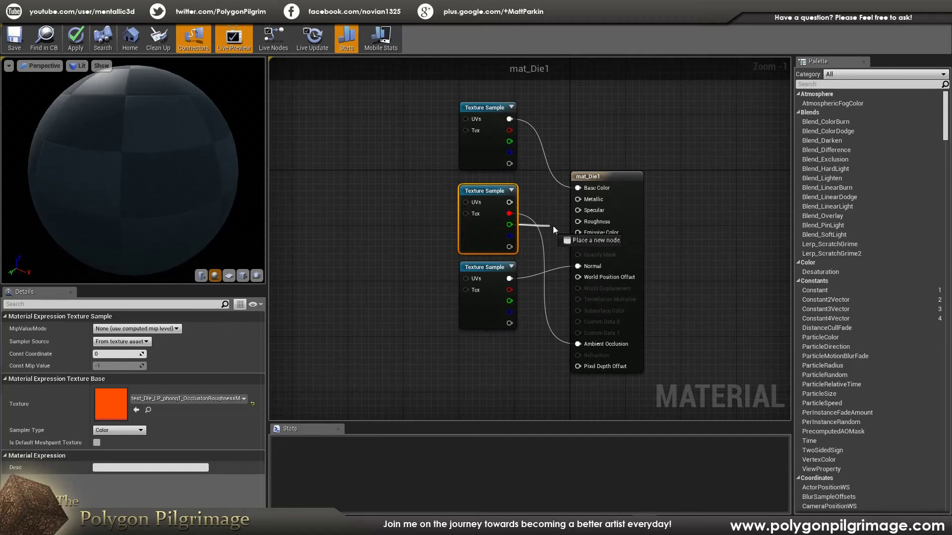
left_click_drag(576, 221, 578, 199)
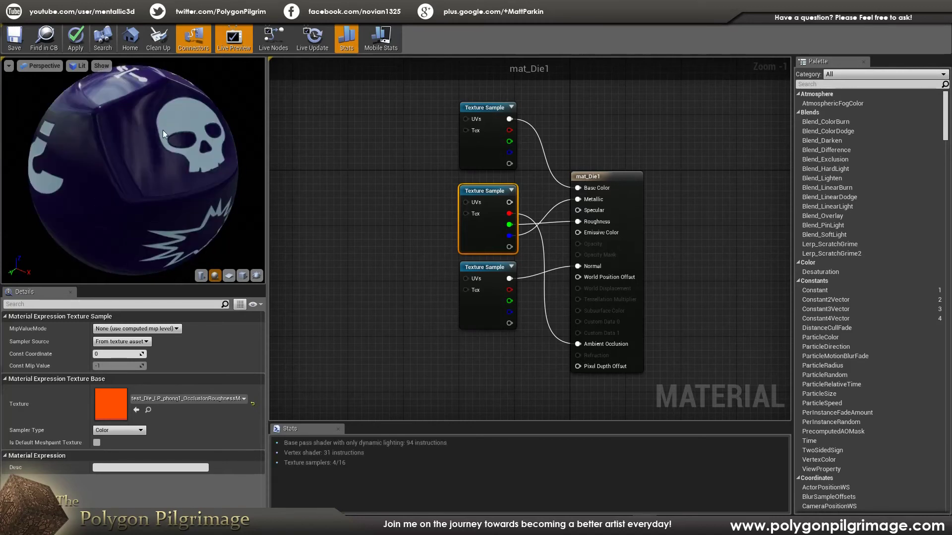
left_click_drag(165, 175, 4, 169)
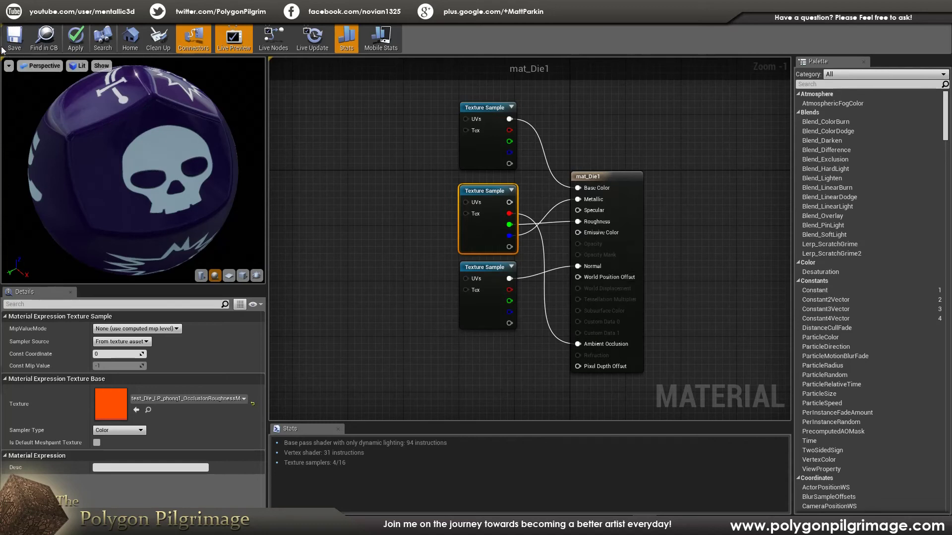
left_click(14, 39)
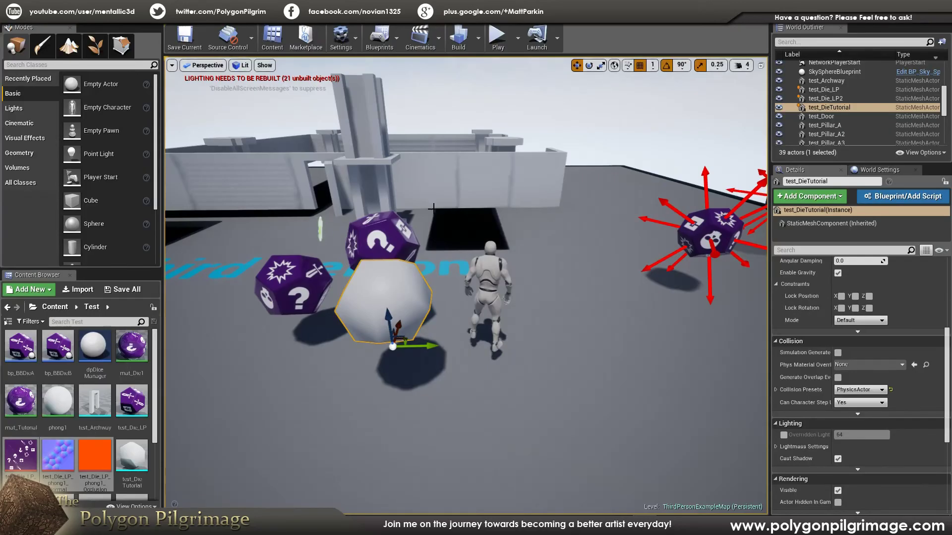
Step: Apply the mat_Die1 material to the white test_DieTutorial die in the level
mouse_move(433, 209)
right_mouse_down()
mouse_move(436, 248)
mouse_move(463, 233)
mouse_move(450, 206)
right_mouse_up()
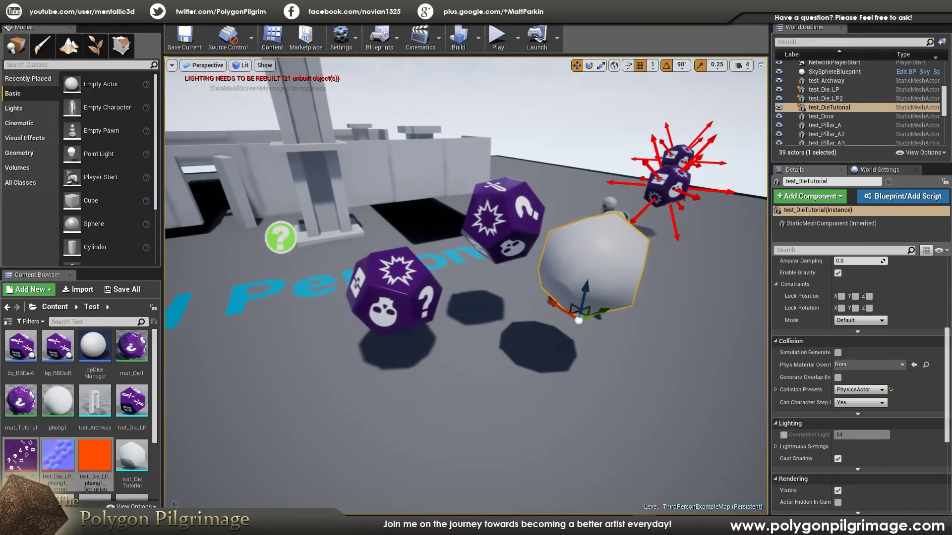
left_click_drag(137, 350, 583, 266)
right_click_drag(583, 267, 599, 278)
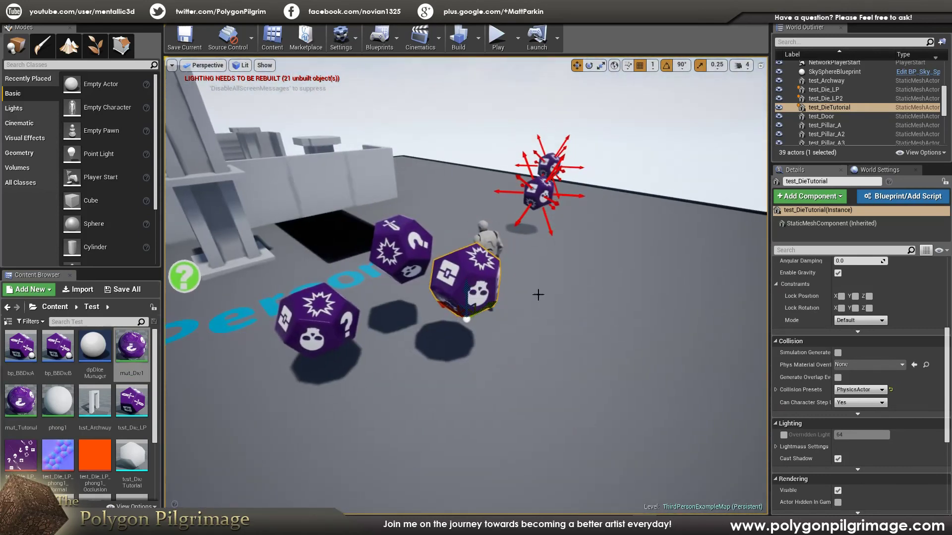
Step: Examine the test_Die_LP2 and test_Die_LP dice up close beside the newly textured die
left_click(402, 240)
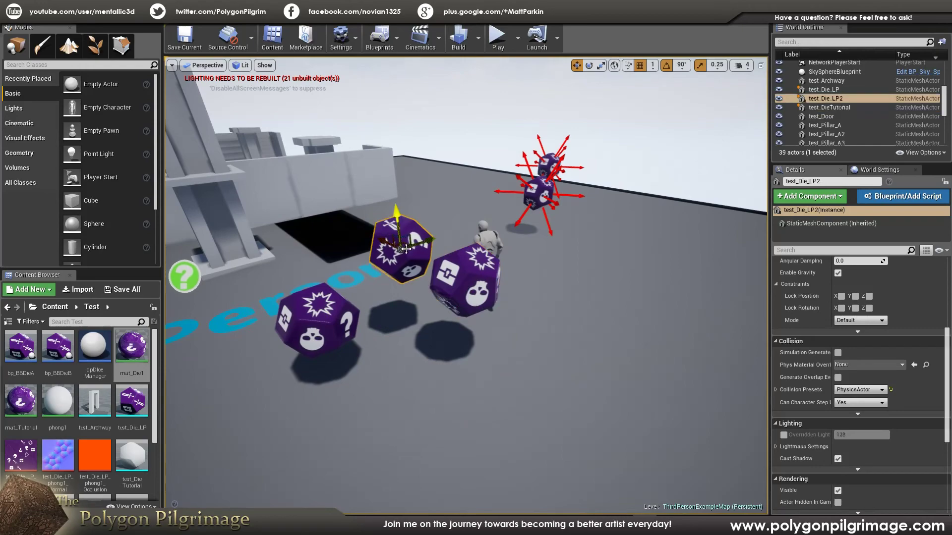
left_click(314, 317)
key("f")
right_click_drag(315, 317, 364, 277)
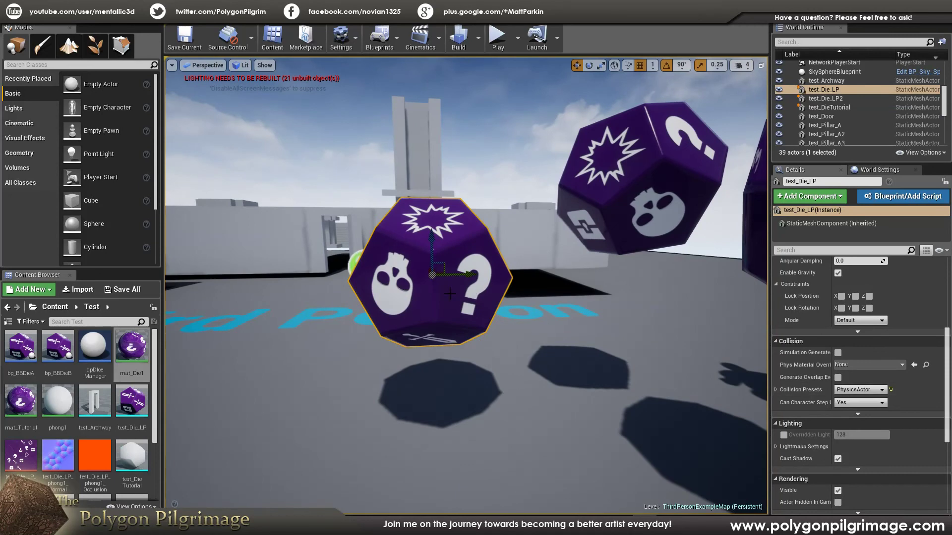
right_click_drag(364, 276, 399, 278)
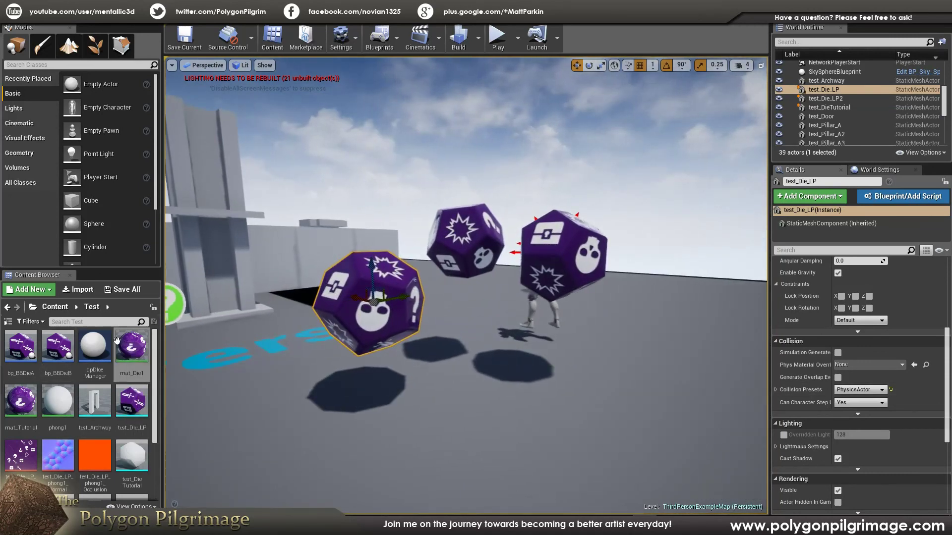
right_click_drag(394, 297, 496, 262)
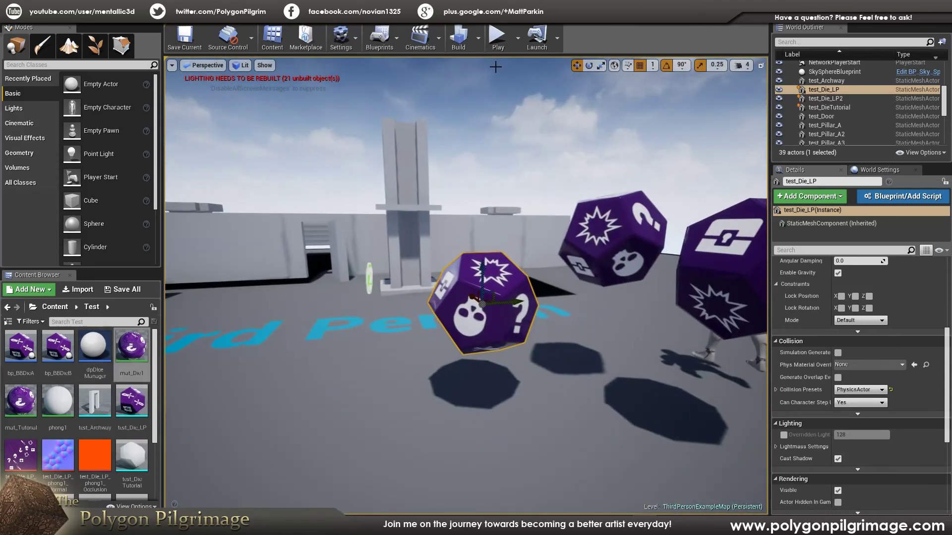
Step: Play the level and run the character into the three textured physics dice to check how they roll
left_click(498, 37)
key("w")
key("a")
key("d")
key("a")
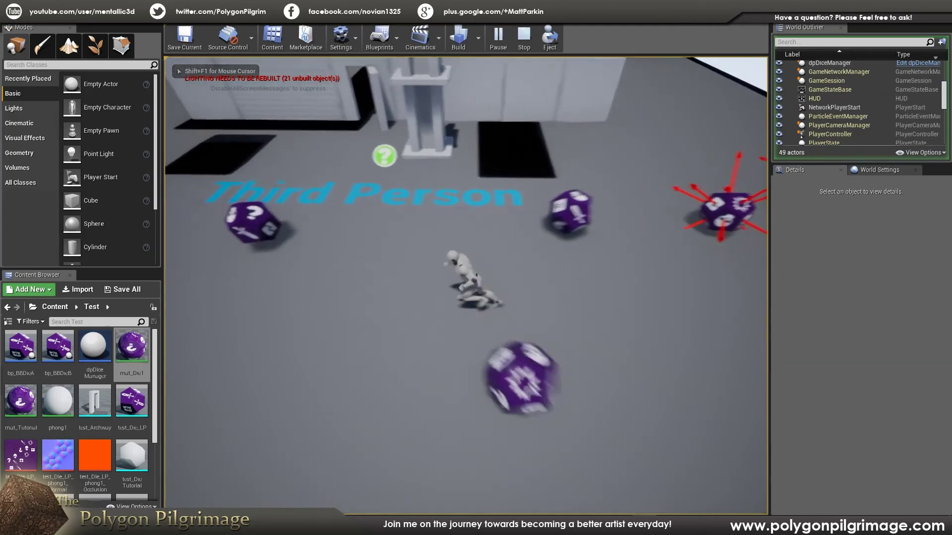
key("w")
key("d")
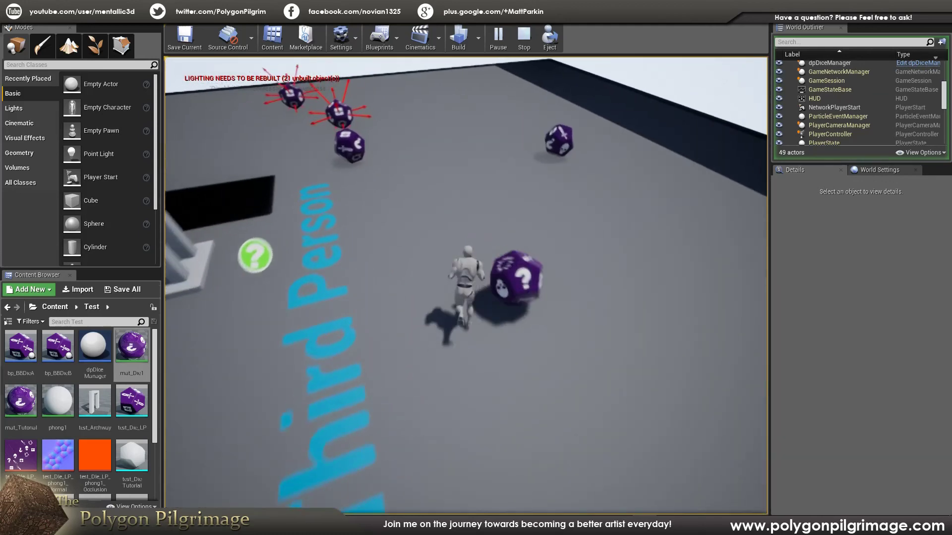
key("a")
key("w")
key("a")
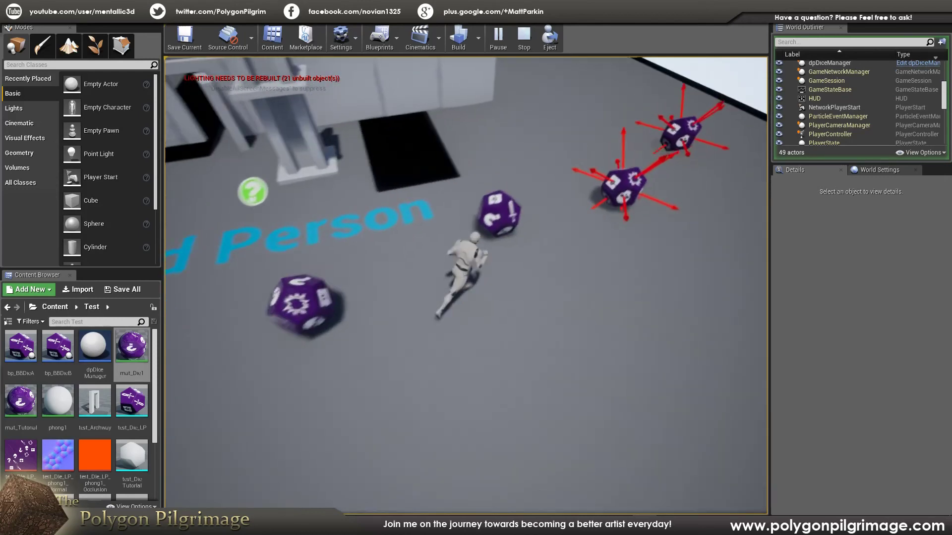
key("s")
key("a")
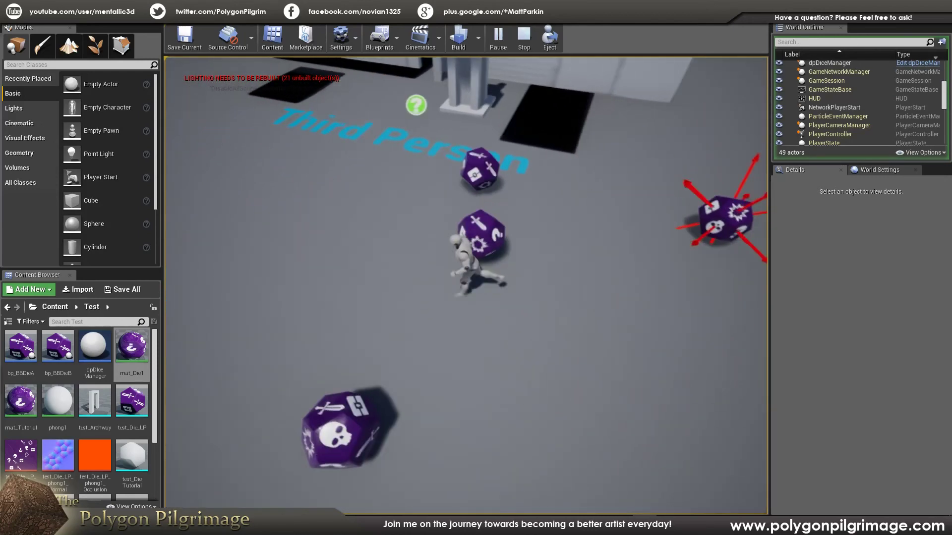
key("s")
key("w")
key("a")
key("s")
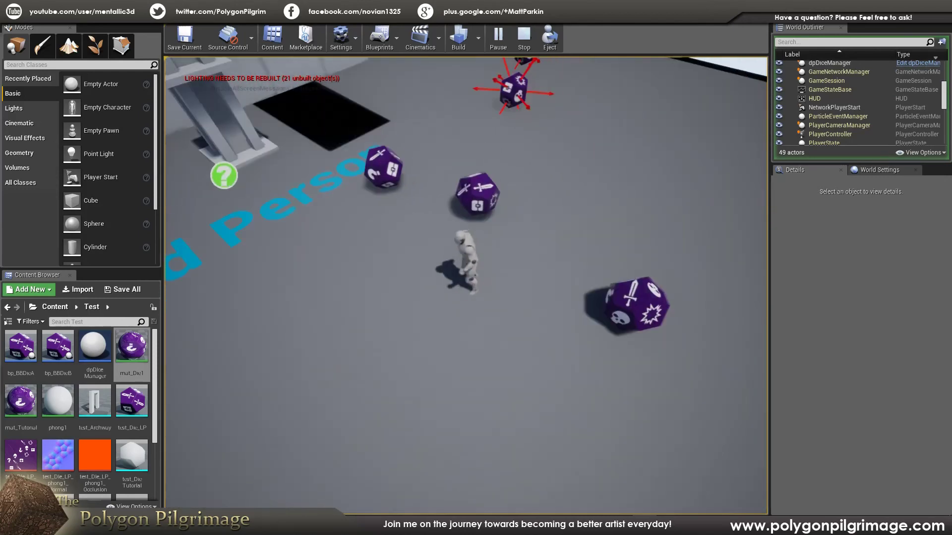
key("a")
key("w")
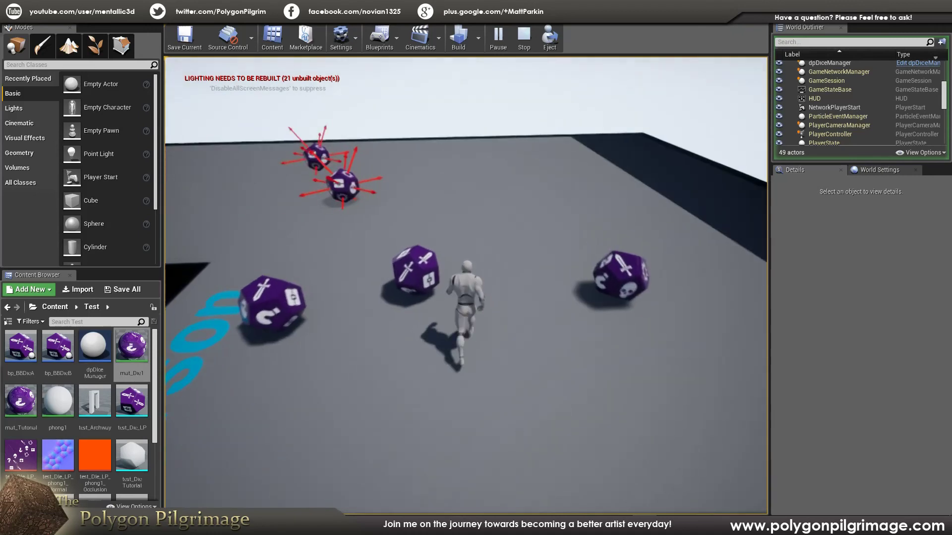
key("s")
key("s")
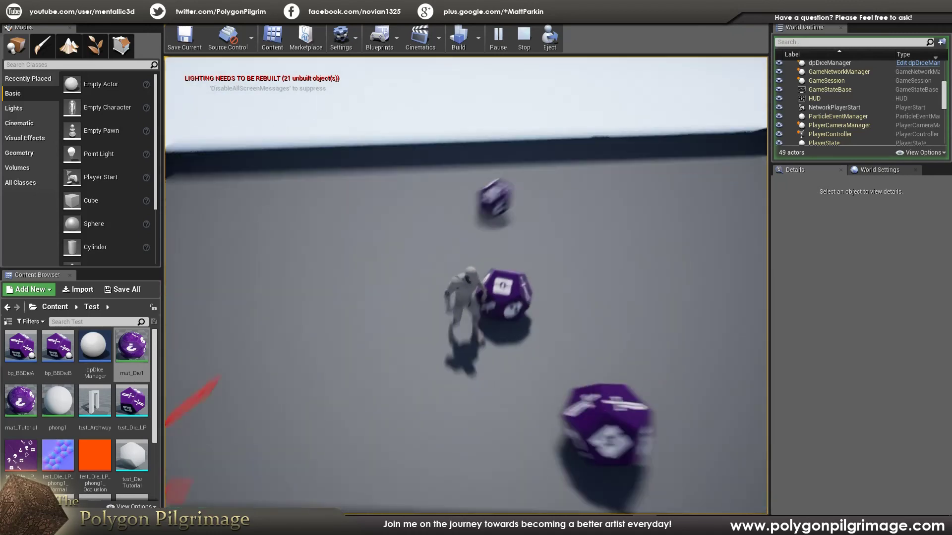
key("w")
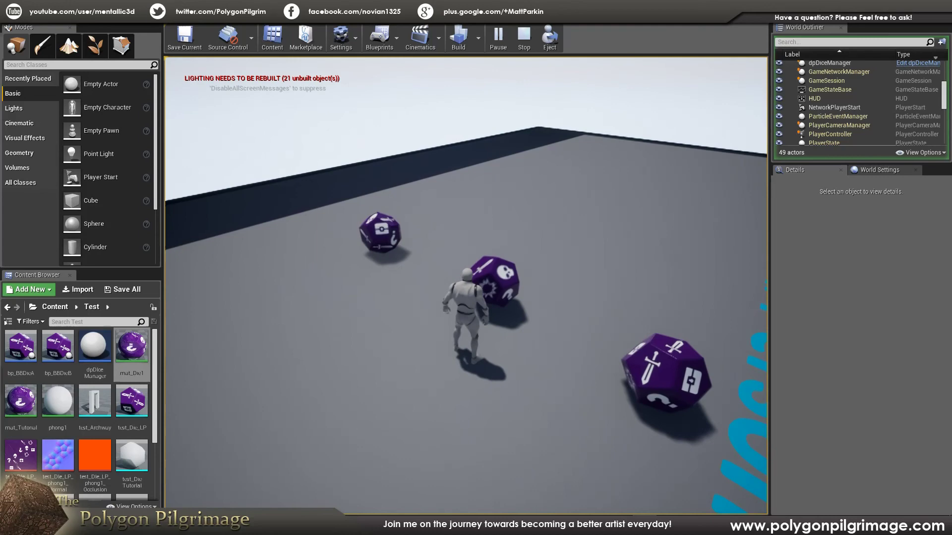
key("w")
key("w")
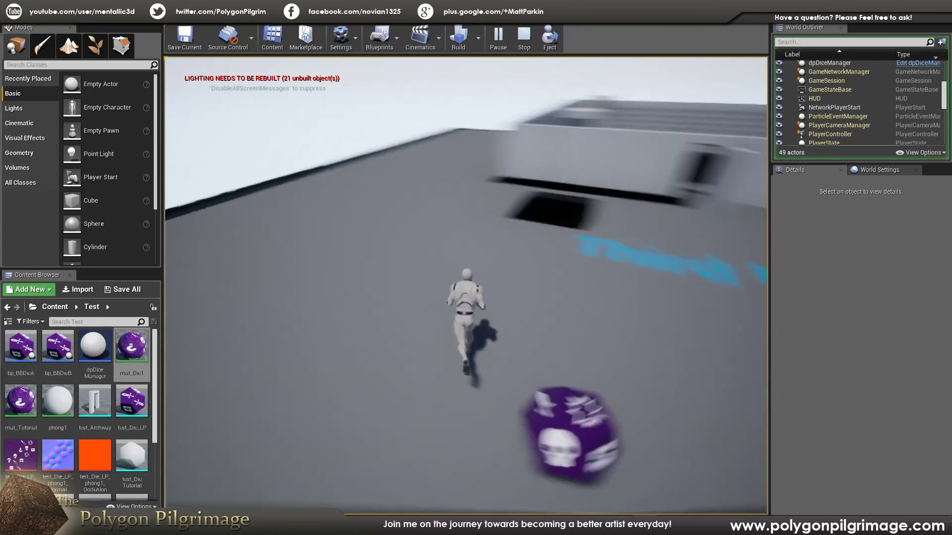
key("w")
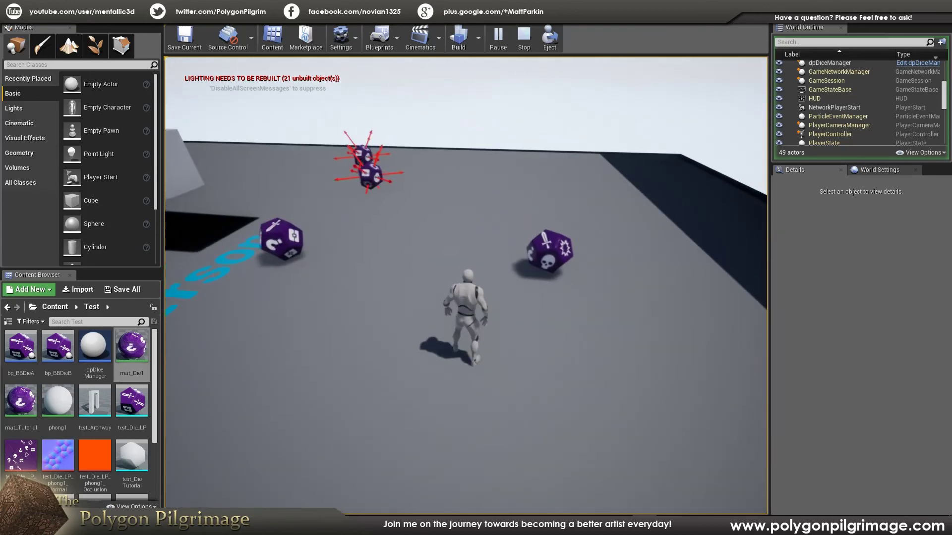
Step: Run the character to the two dice with red direction arrows and bump both to test their rolls
key("d")
key("a")
key("a")
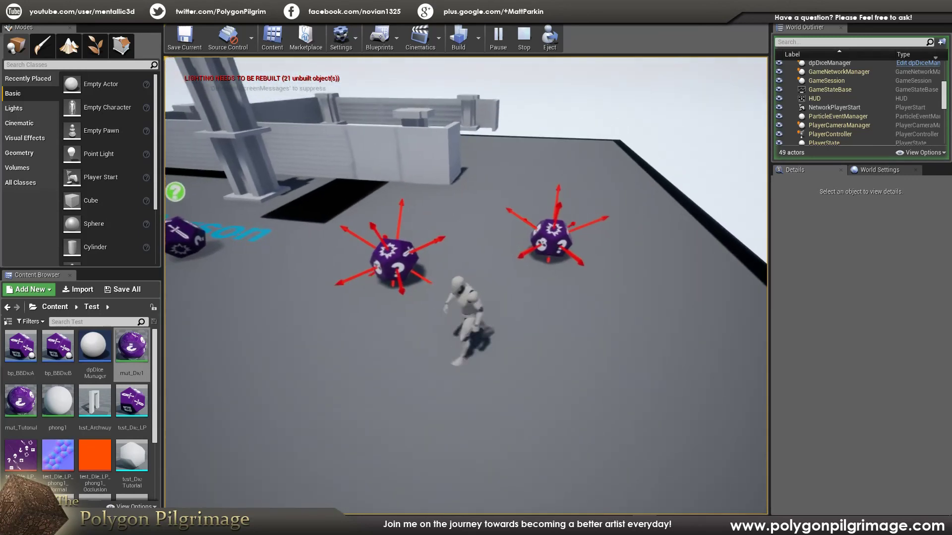
key("d")
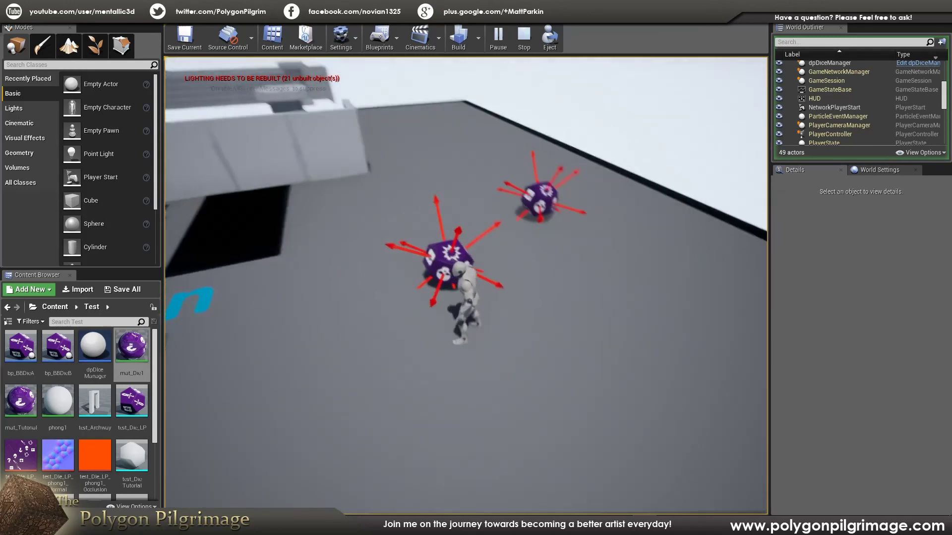
key("w")
key("w")
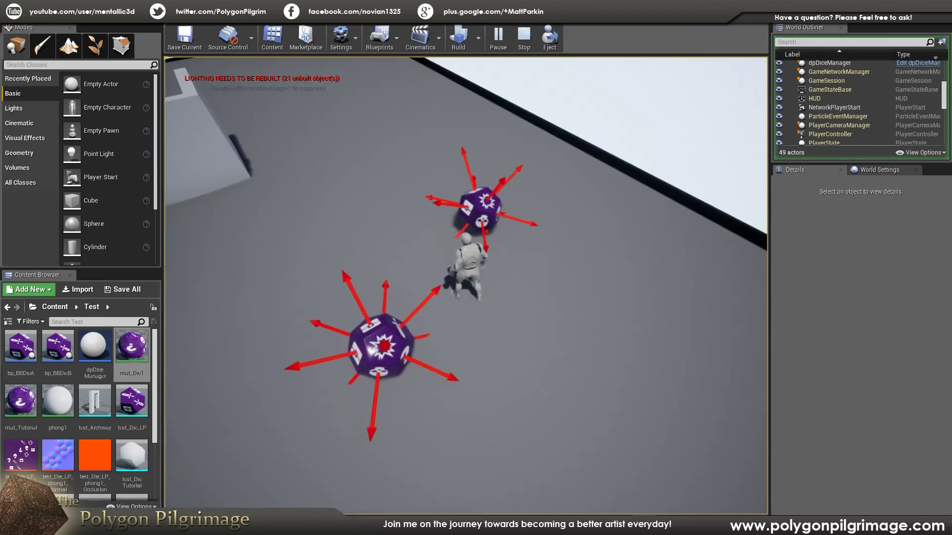
key("s")
key("e")
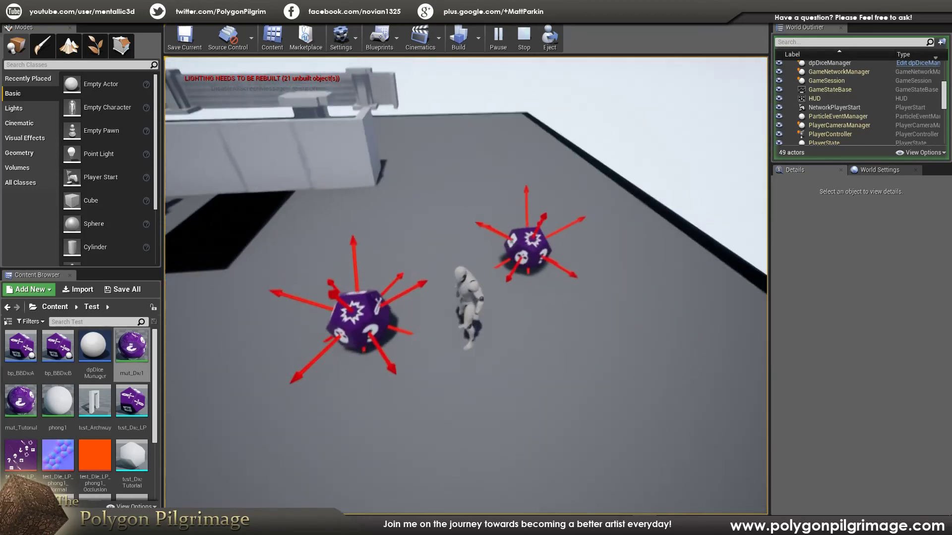
key("s")
key("a")
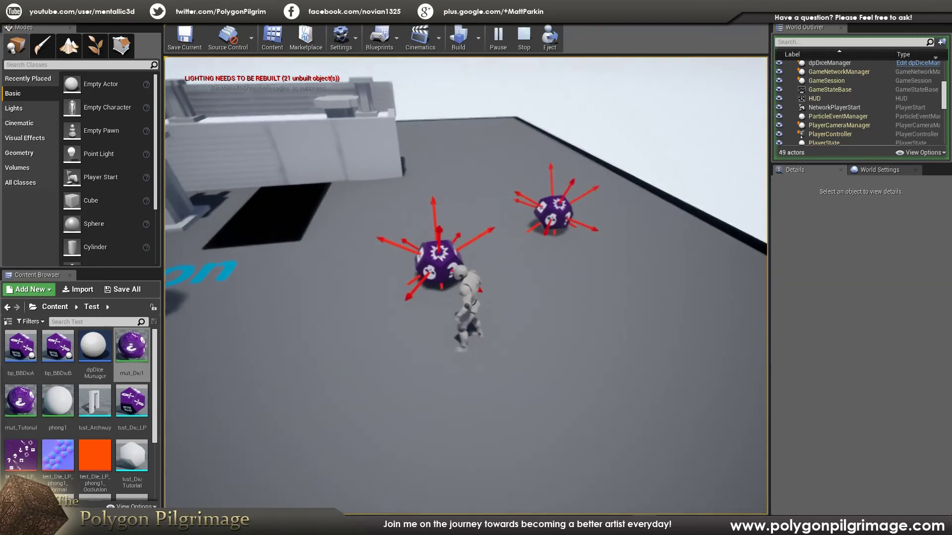
key("w")
key("d")
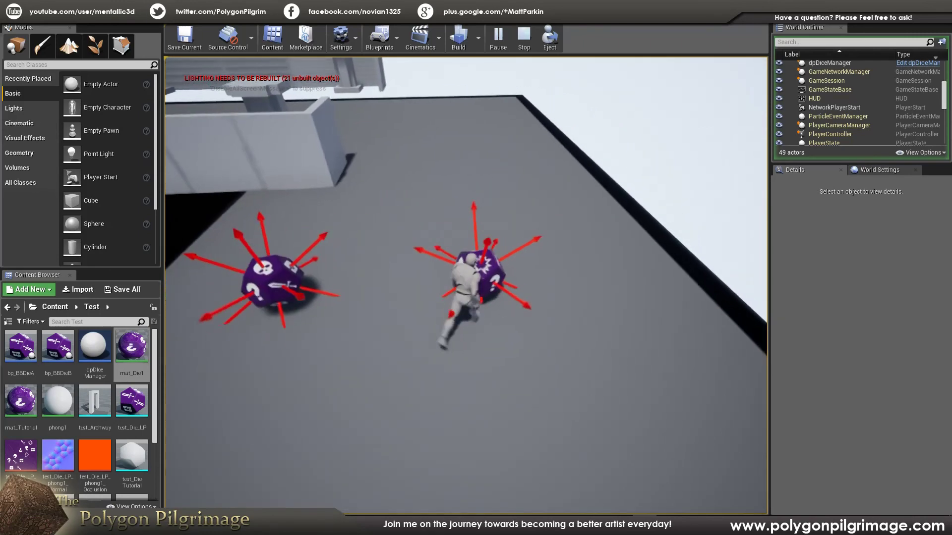
key("s")
key("a")
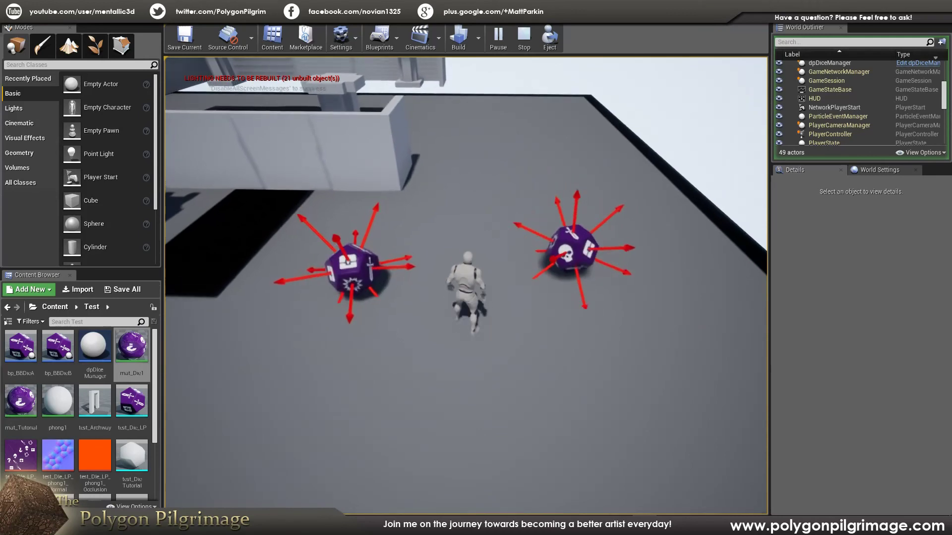
key("w")
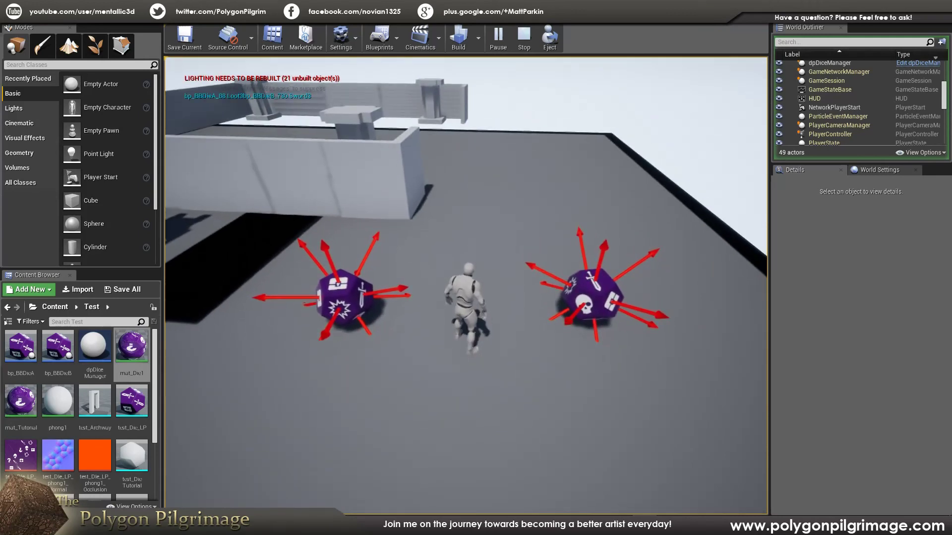
Step: Push the two arrow-marked dice past the end of the low wall and examine which faces land upward
key("s")
key("w")
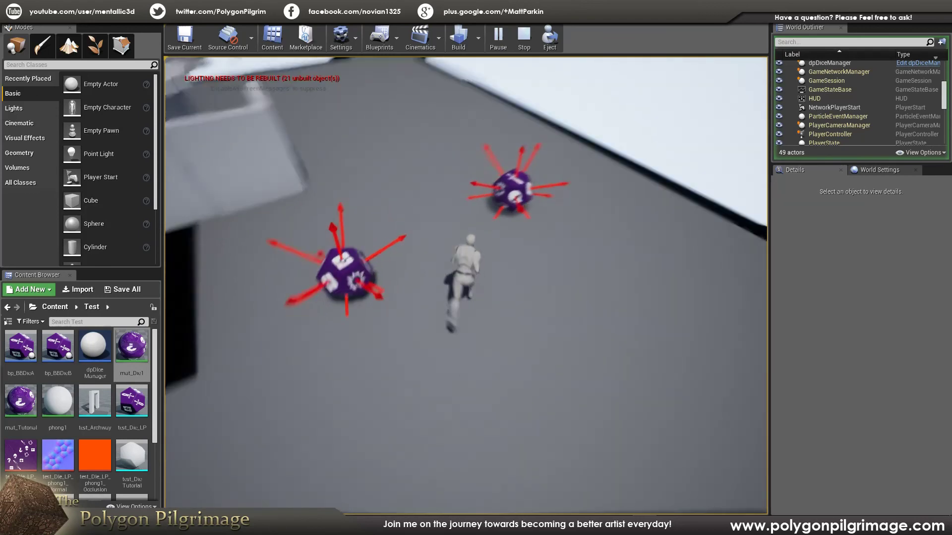
key("a")
key("w")
key("a")
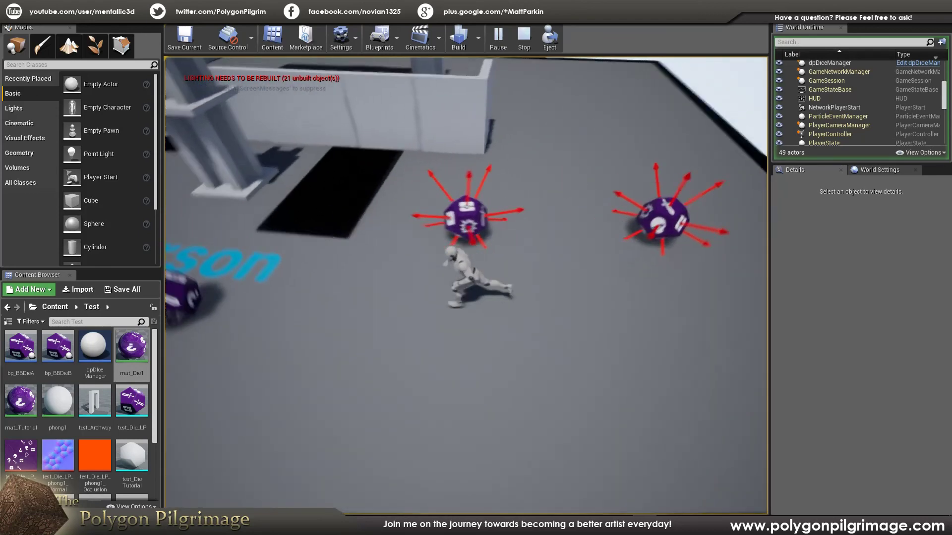
key("w")
key("s")
key("w")
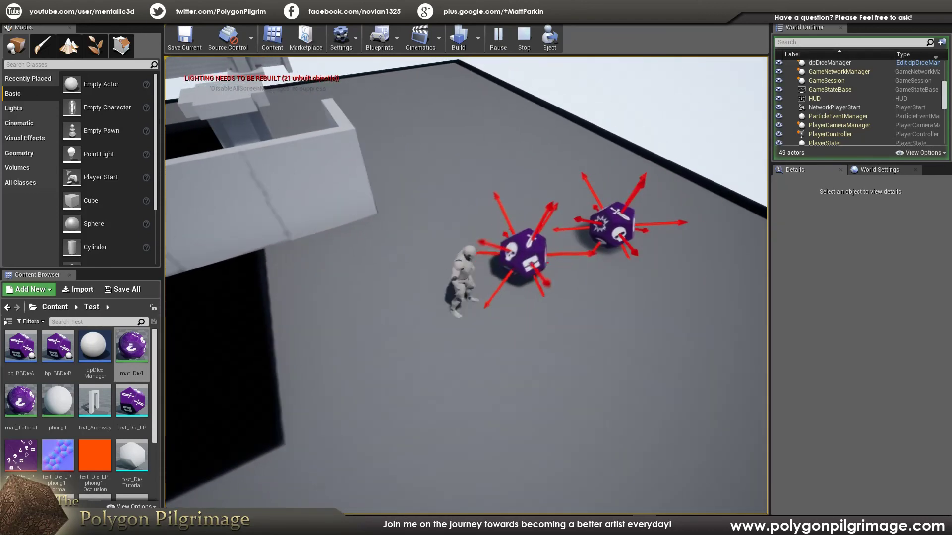
key("d")
key("s")
key("a")
key("w")
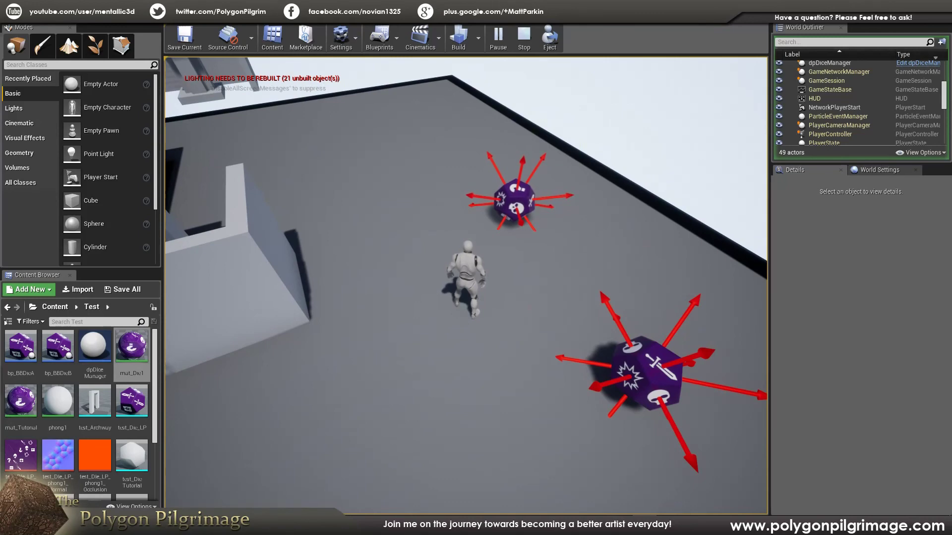
key("w")
key("s")
key("w")
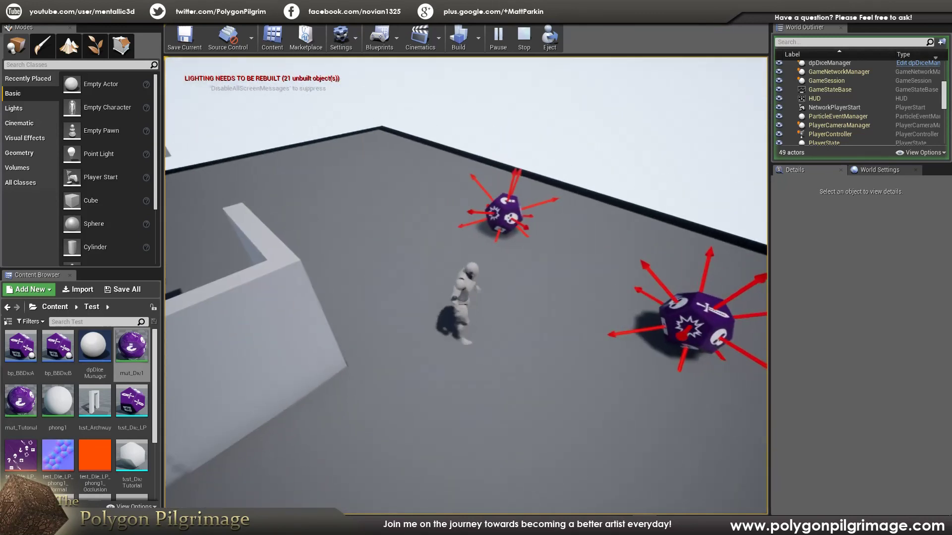
key("d")
key("w")
key("a")
key("s")
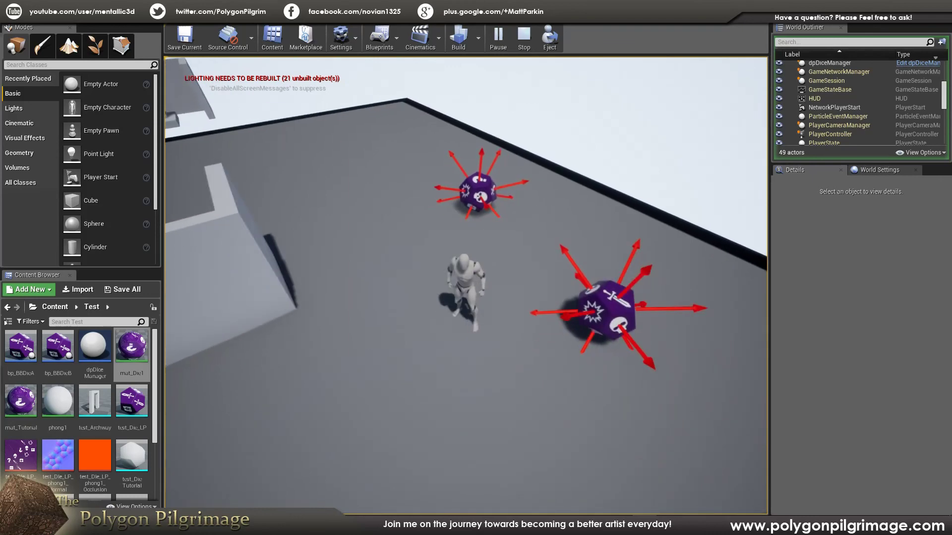
key("f")
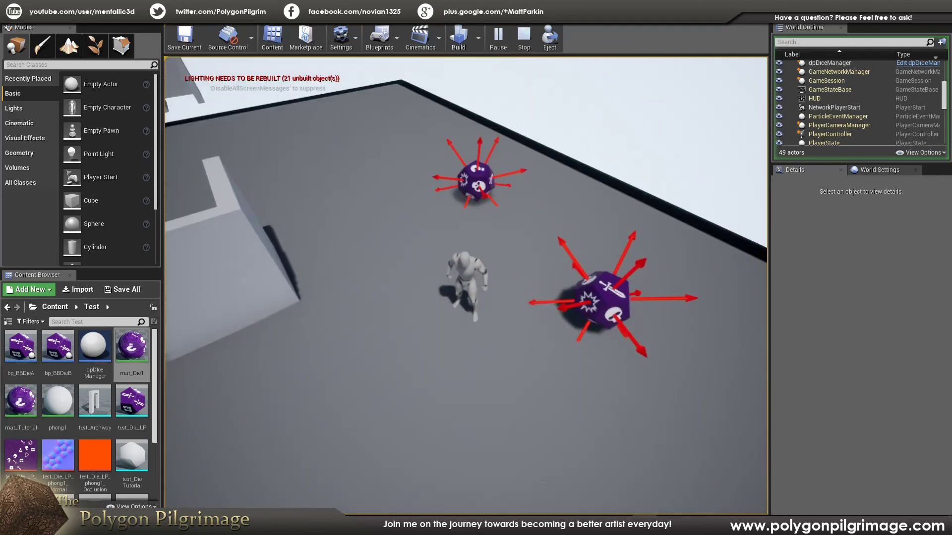
Step: Run the character into the arrow-marked dice near the platform edge and roll one back towards the low wall
key("w")
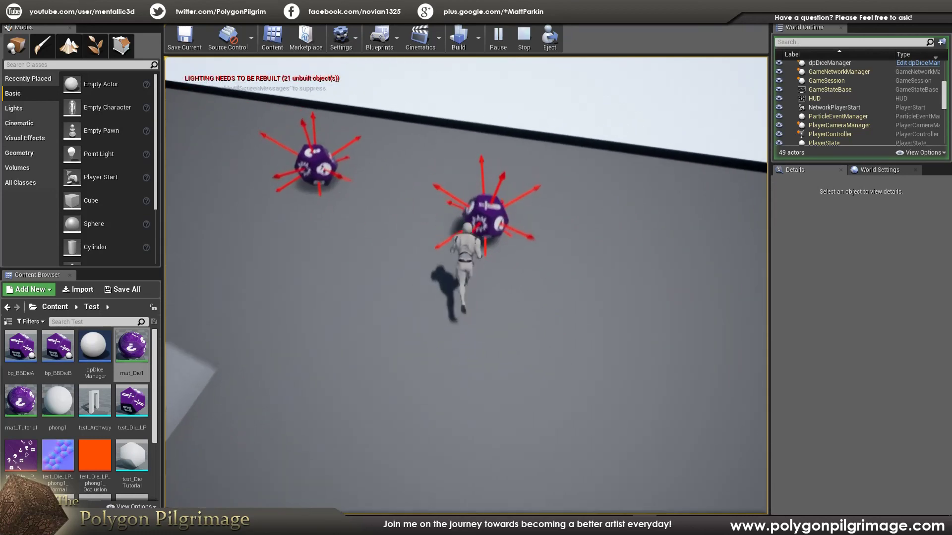
key("d")
key("w")
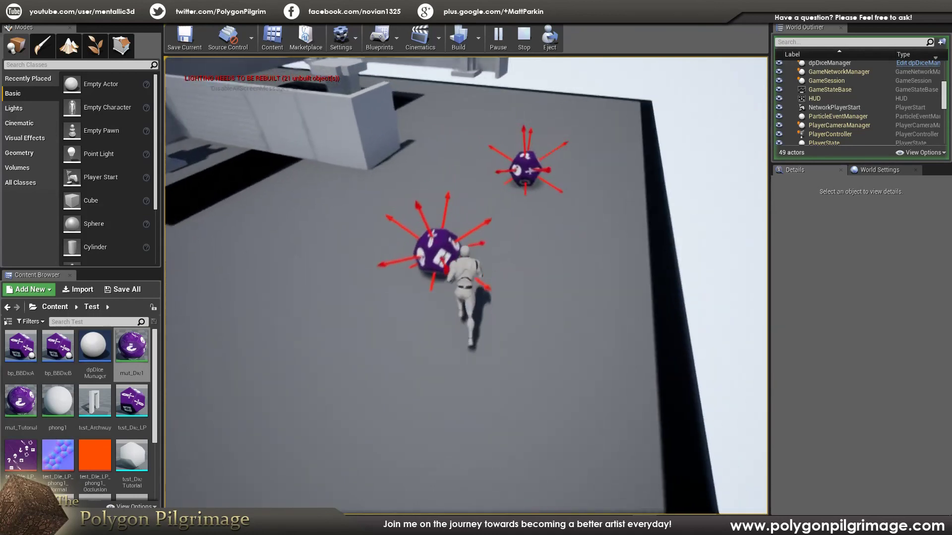
key("a")
key("w")
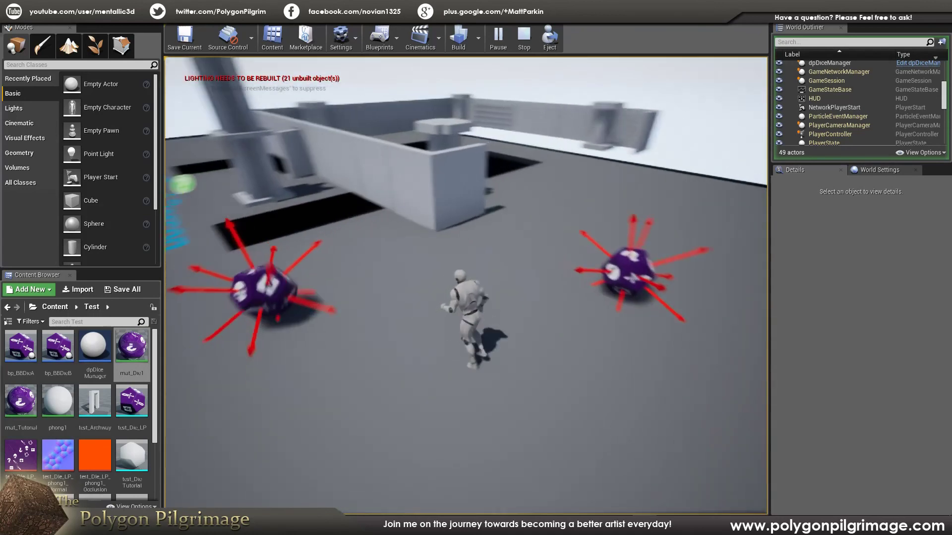
Step: Move the character around the open floor between the two separated arrow-marked dice and examine how they come to rest
key("a")
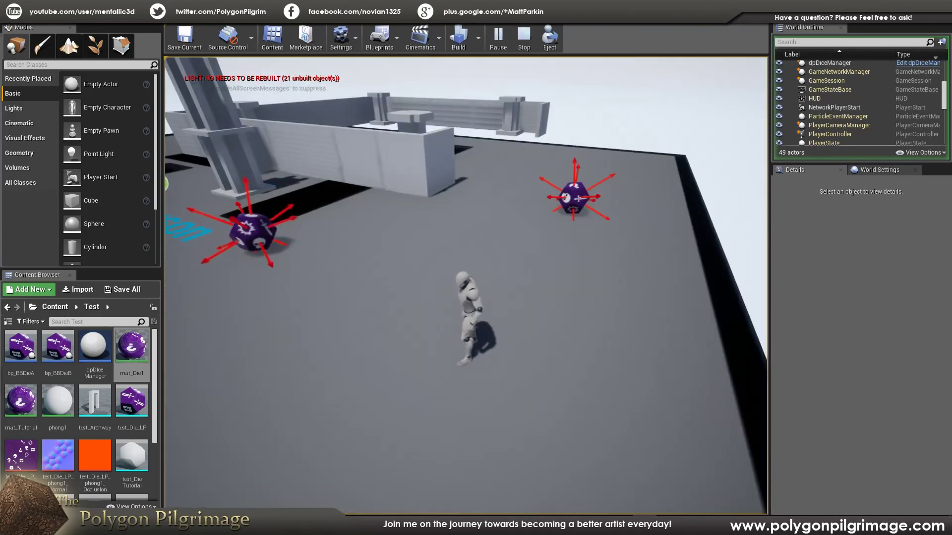
key("w")
key("d")
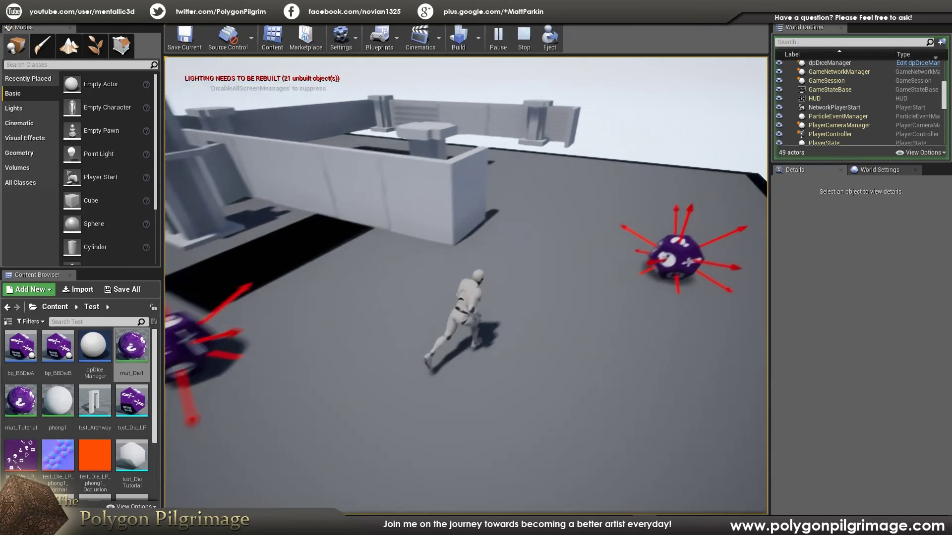
key("s")
key("a")
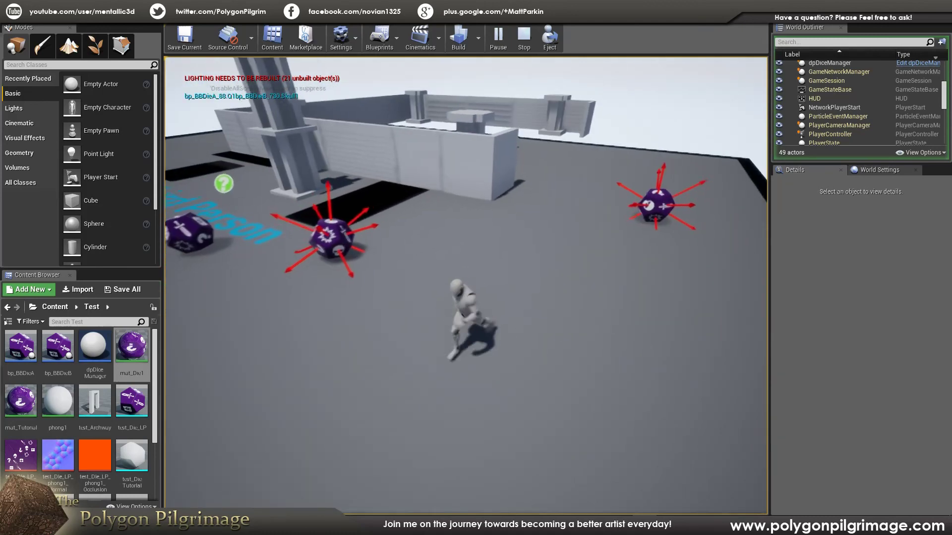
Step: Push the plain textured die across the Third Person floor lettering to the dark floor patch beside the low wall
key("a")
key("d")
key("w")
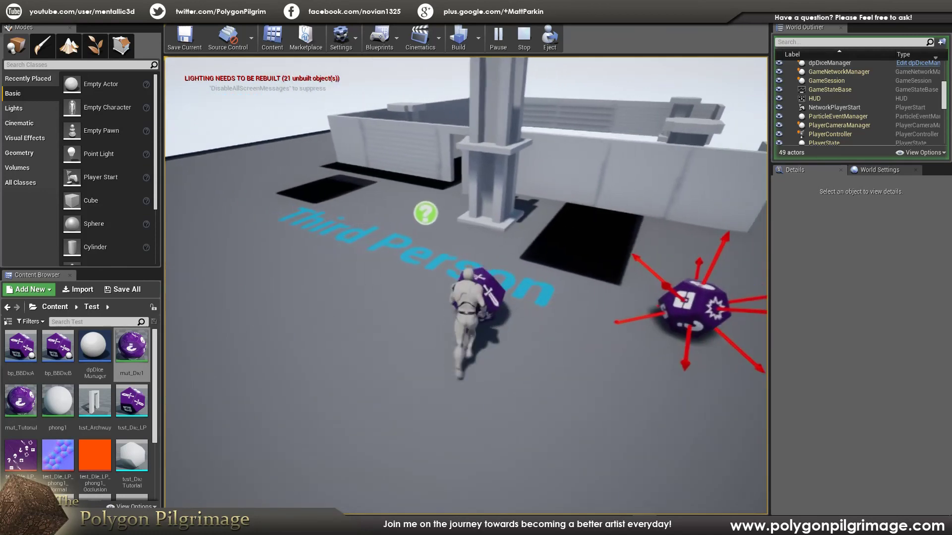
key("w")
Step: Push the nearer arrow-marked die past the end of the low wall to the other arrow-marked die
key("d")
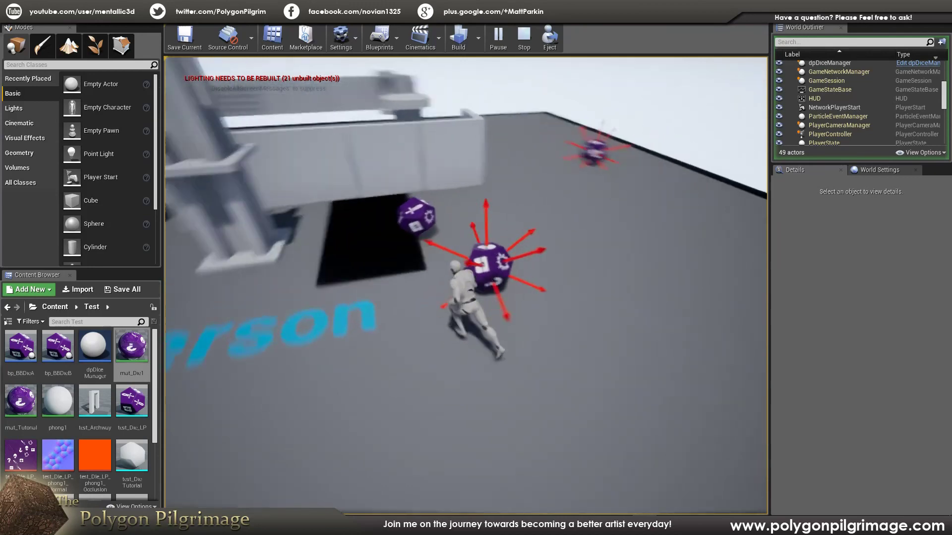
key("w")
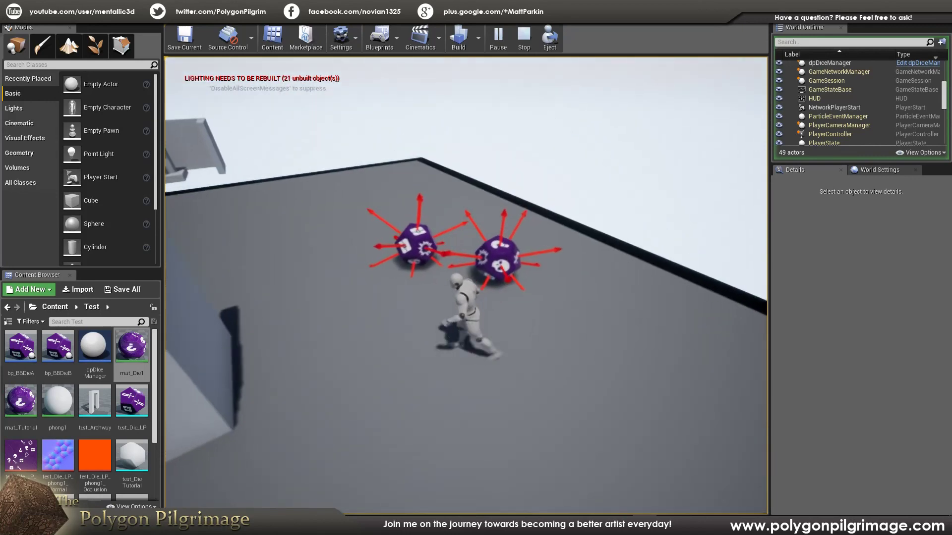
key("w")
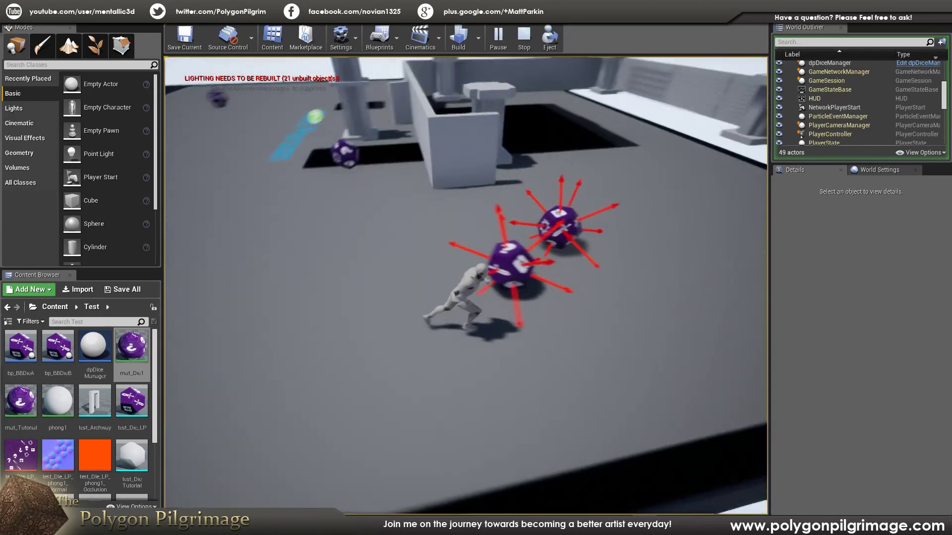
Step: Run the character back across the level and push a second plain textured die towards the Third Person lettering
key("a")
key("w")
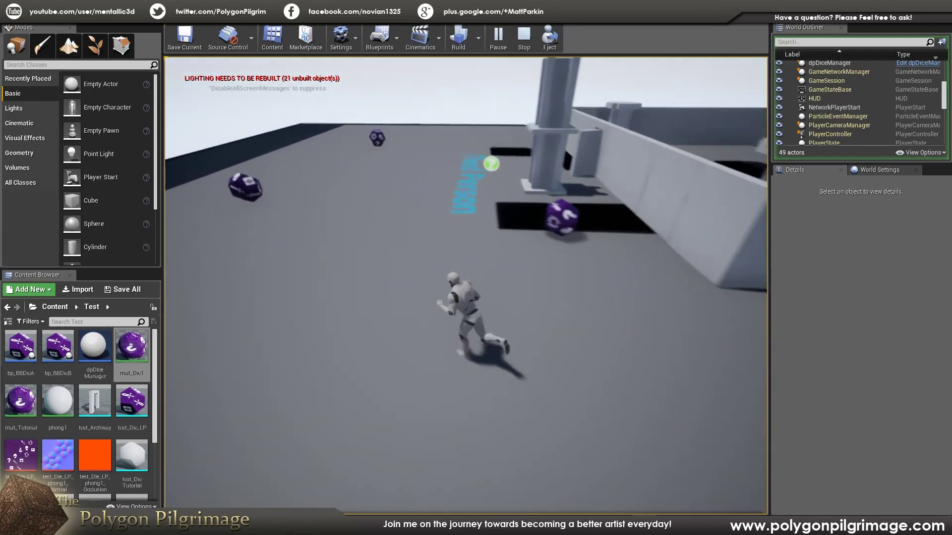
key("w")
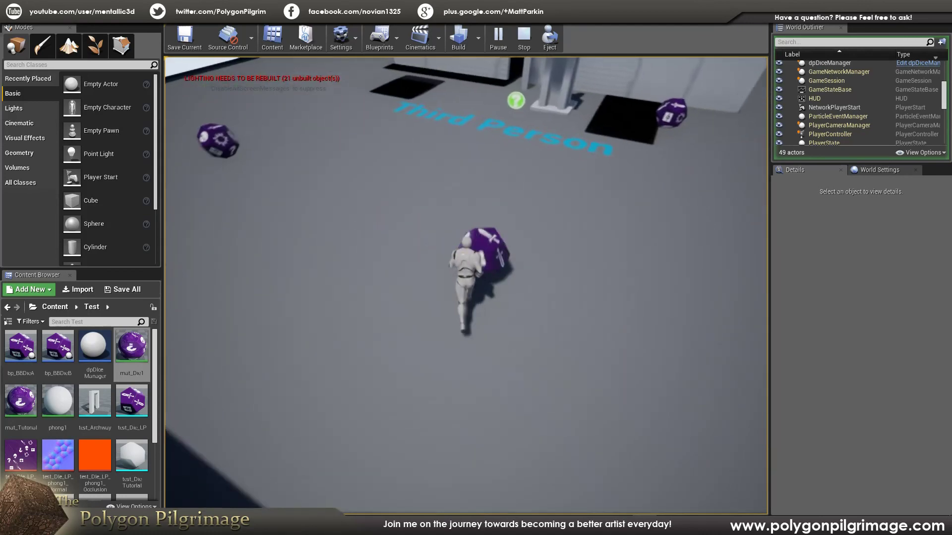
key("w")
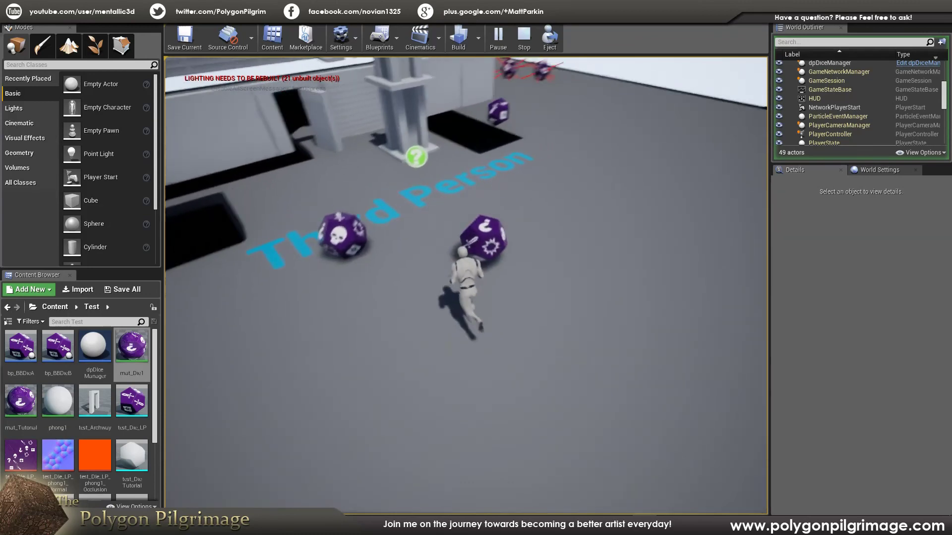
Step: Roll the second plain die along the Third Person lettering to the one on the dark patch and compare both with the arrow-marked pair
key("d")
key("a")
key("w")
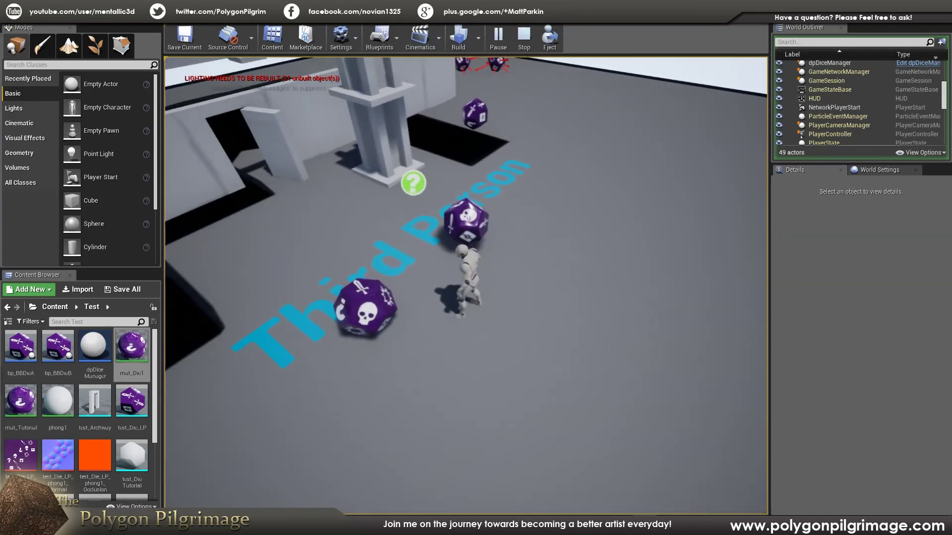
key("w")
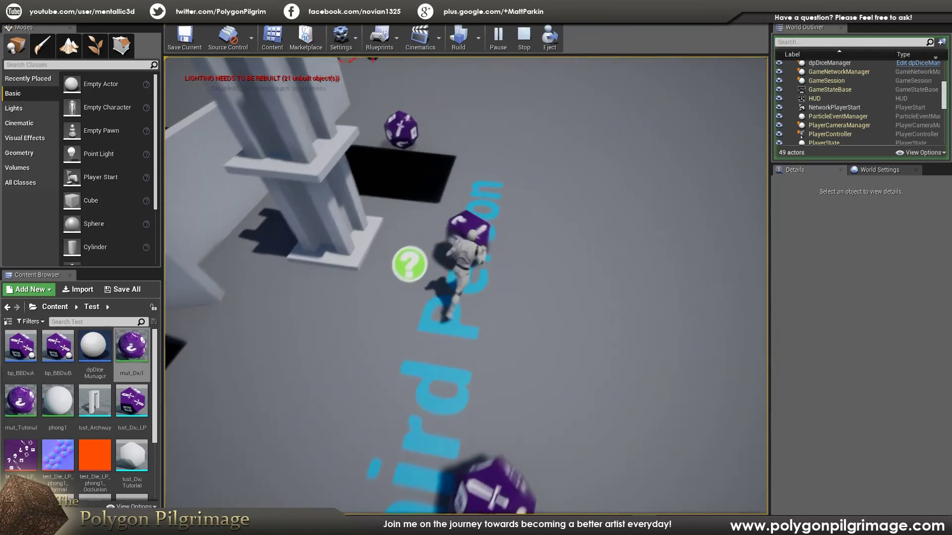
key("w")
key("d")
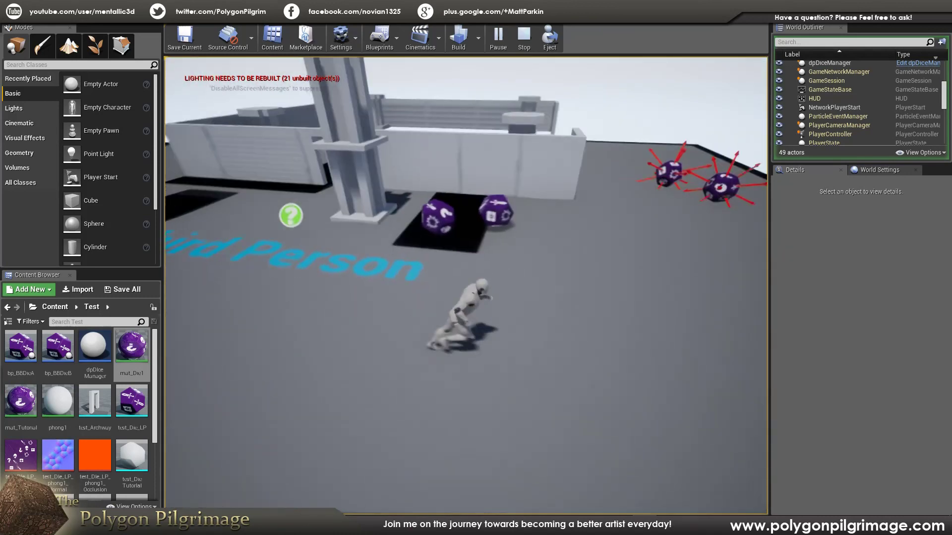
key("w")
key("s")
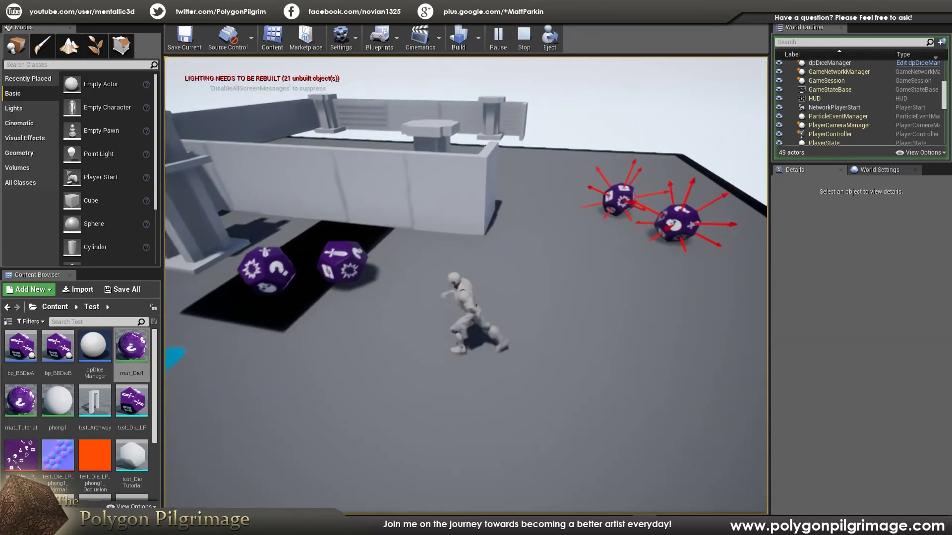